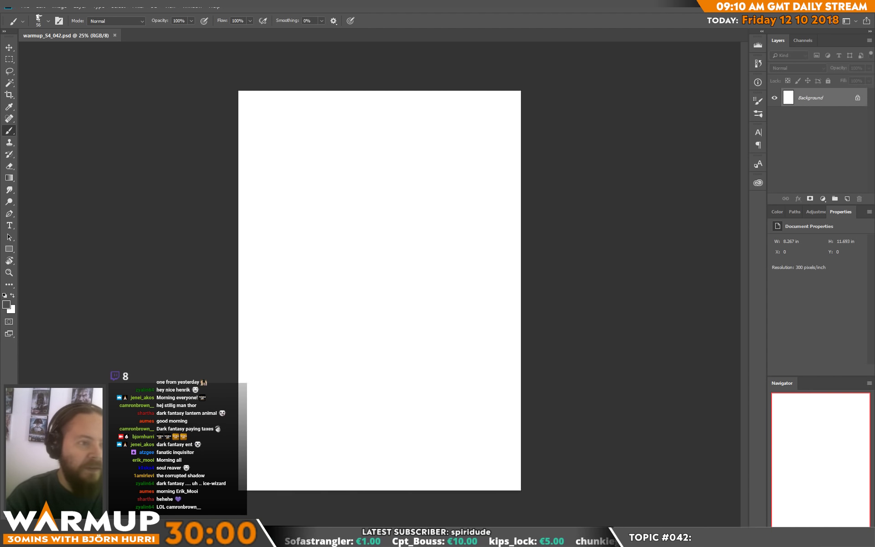
Step: Switch to the browser, roll the six-sided die in the search results, and close the browser window
key("alt+Tab")
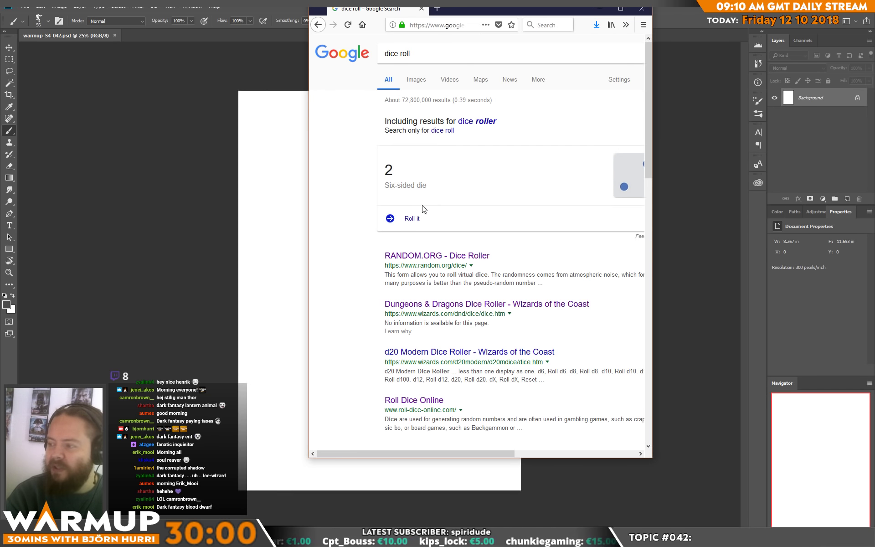
left_click_drag(311, 189, 119, 190)
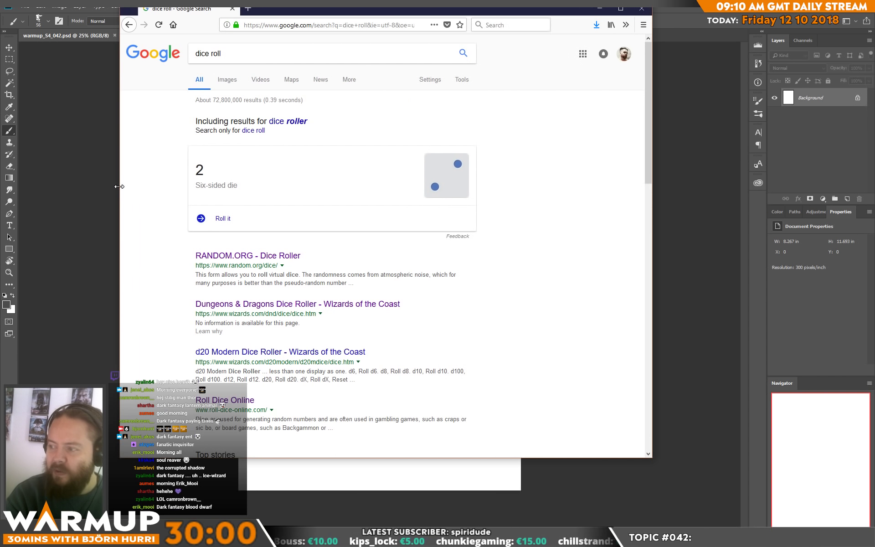
left_click(224, 220)
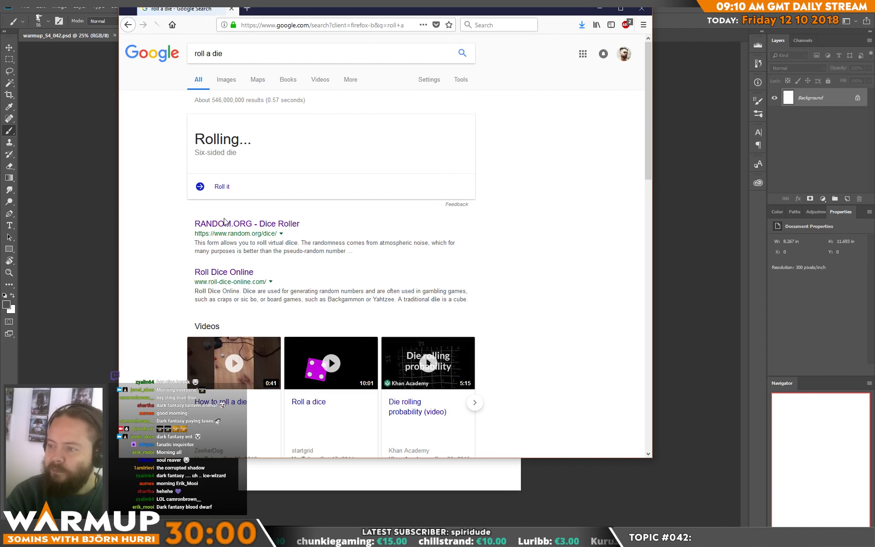
left_click(644, 10)
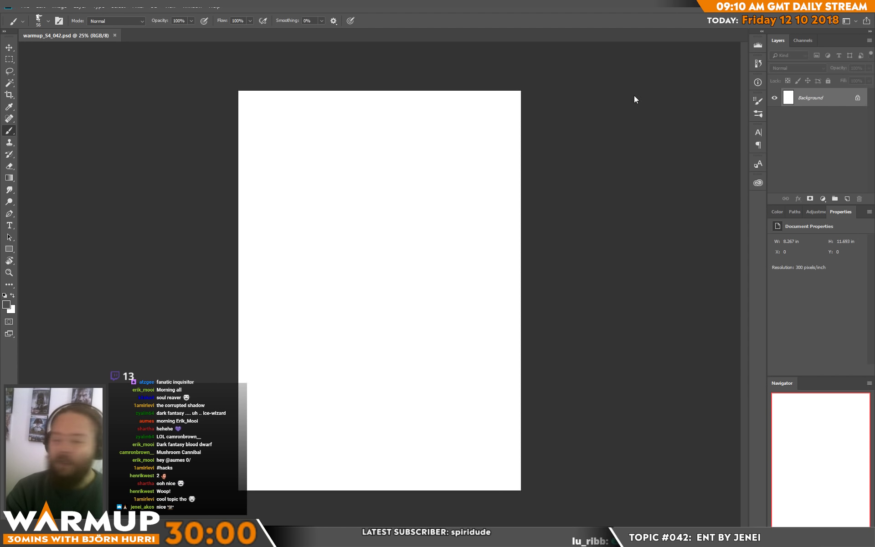
Step: Darken the white background to grey with Hue/Saturation at Lightness -48 and add an empty layer above it
key("ctrl+u")
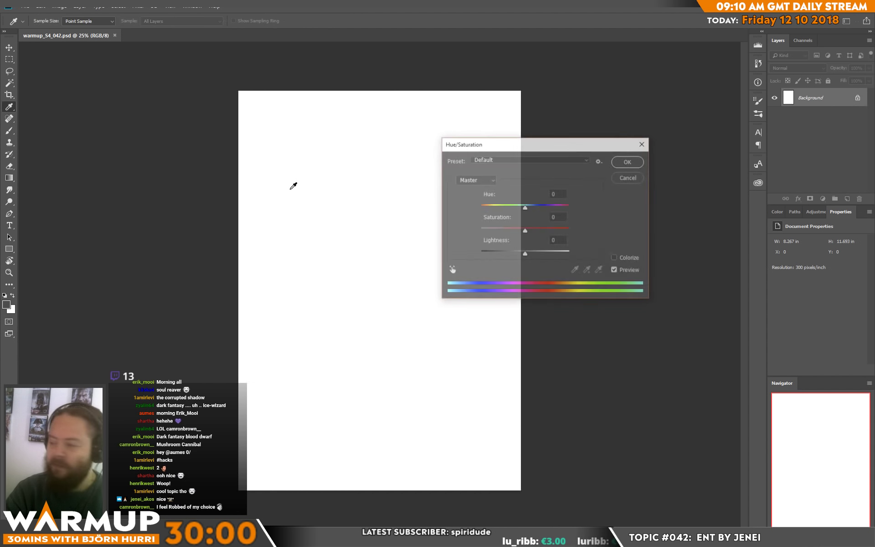
left_click_drag(499, 250, 501, 253)
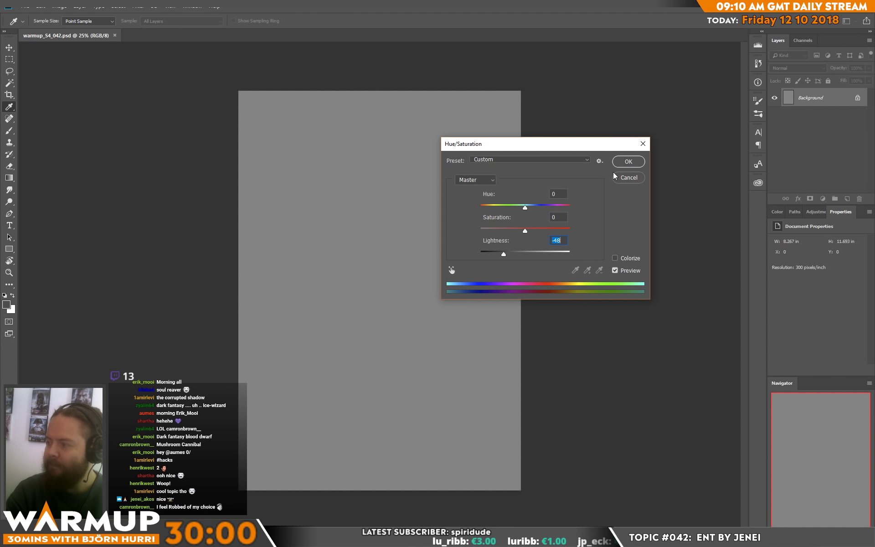
left_click(638, 164)
left_click(846, 199)
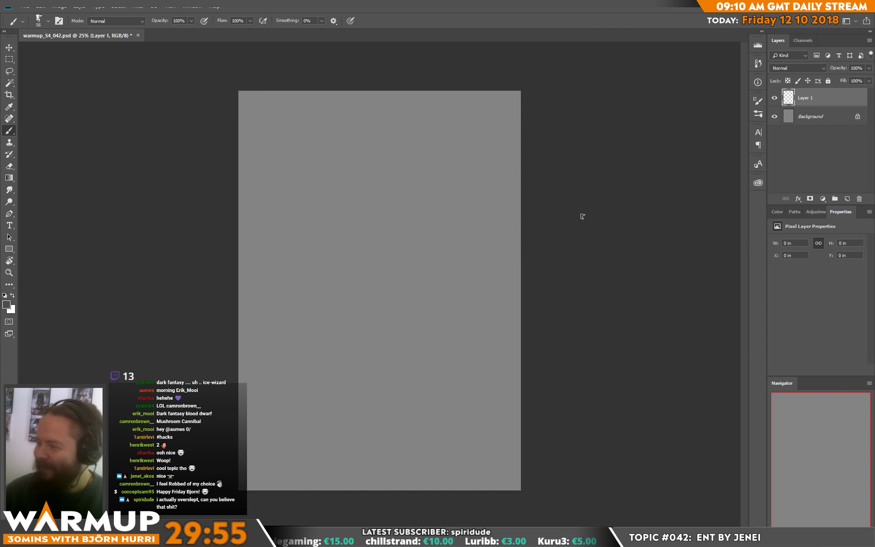
Step: Reset to black as the painting colour, set the brush to 100 px, and rough in the creature's straight leg on Layer 1
key("d")
right_click(347, 236)
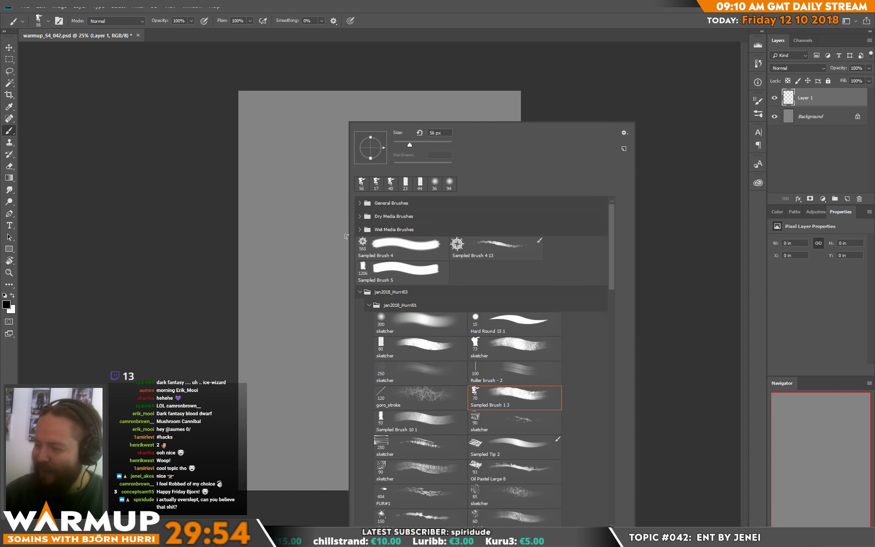
left_click(419, 144)
left_click(320, 305)
mouse_move(320, 292)
left_mouse_down()
mouse_move(315, 376)
mouse_move(322, 296)
left_mouse_up()
mouse_move(325, 325)
left_mouse_down()
mouse_move(333, 268)
mouse_move(350, 260)
left_mouse_up()
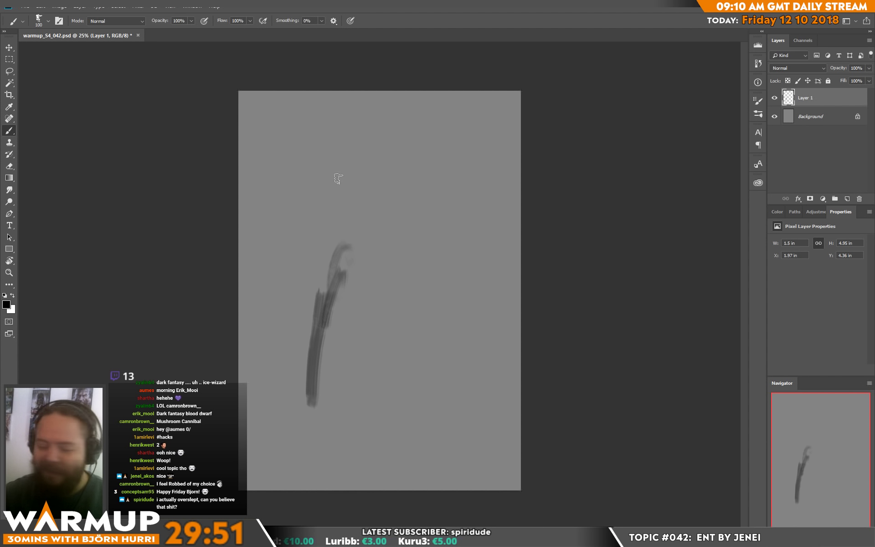
Step: Sketch the creature's head and oval ribcage with loose loops above the leg, including one curved shoulder line
mouse_move(317, 195)
left_mouse_down()
mouse_move(304, 153)
mouse_move(349, 135)
mouse_move(387, 163)
left_mouse_up()
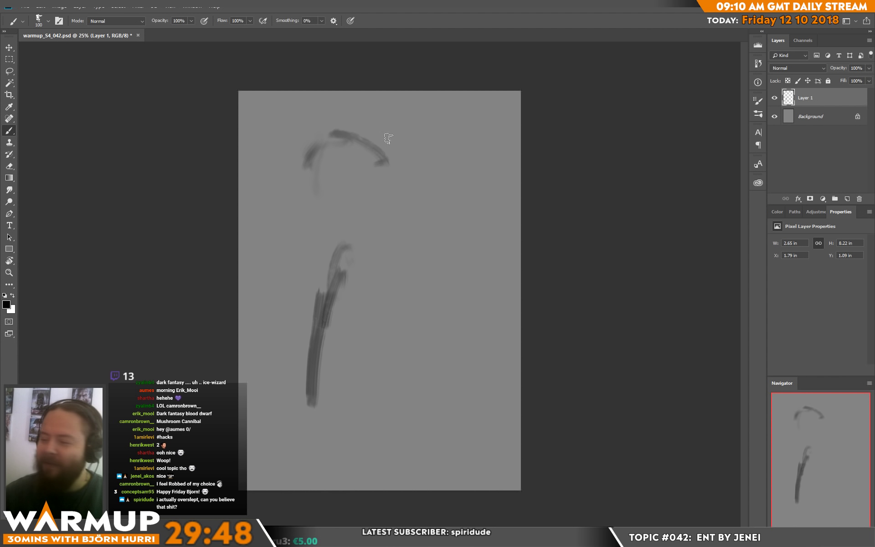
mouse_move(374, 146)
left_mouse_down()
mouse_move(395, 151)
mouse_move(396, 142)
left_mouse_up()
mouse_move(336, 147)
left_mouse_down()
mouse_move(383, 161)
mouse_move(339, 175)
mouse_move(373, 150)
mouse_move(341, 201)
mouse_move(410, 164)
mouse_move(426, 216)
left_mouse_up()
left_click_drag(369, 146, 341, 183)
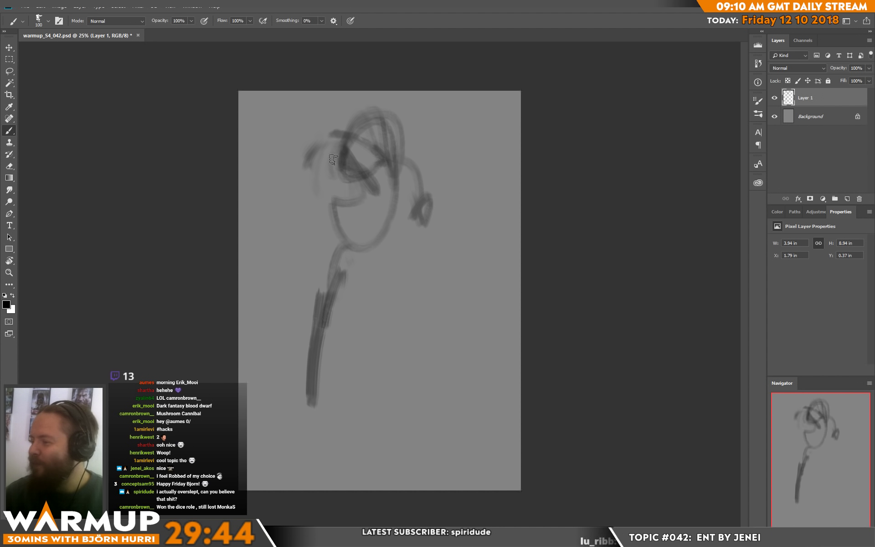
Step: Sketch the body's side contour, the hanging arm on the left, the arm on the right and the bent leg
mouse_move(334, 141)
left_mouse_down()
mouse_move(331, 195)
mouse_move(320, 174)
mouse_move(314, 196)
left_mouse_up()
mouse_move(315, 159)
left_mouse_down()
mouse_move(312, 199)
mouse_move(322, 211)
mouse_move(314, 167)
mouse_move(324, 196)
mouse_move(320, 258)
mouse_move(303, 201)
mouse_move(311, 201)
mouse_move(299, 228)
left_mouse_up()
mouse_move(316, 197)
left_mouse_down()
mouse_move(283, 220)
mouse_move(279, 195)
mouse_move(266, 190)
mouse_move(258, 237)
left_mouse_up()
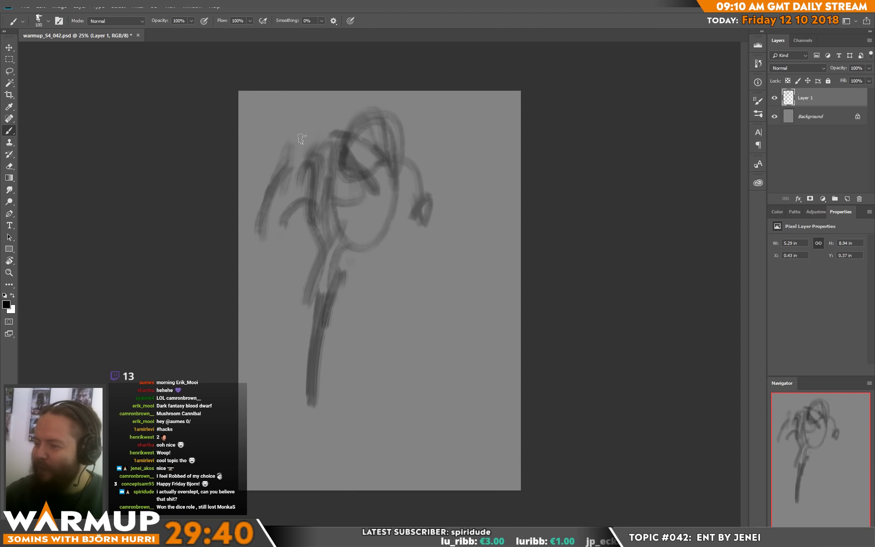
left_click_drag(287, 159, 315, 120)
mouse_move(314, 119)
left_mouse_down()
mouse_move(313, 164)
mouse_move(410, 201)
left_mouse_up()
mouse_move(417, 200)
left_mouse_down()
mouse_move(440, 154)
mouse_move(454, 237)
mouse_move(477, 254)
mouse_move(393, 266)
mouse_move(456, 332)
mouse_move(424, 369)
mouse_move(428, 407)
left_mouse_up()
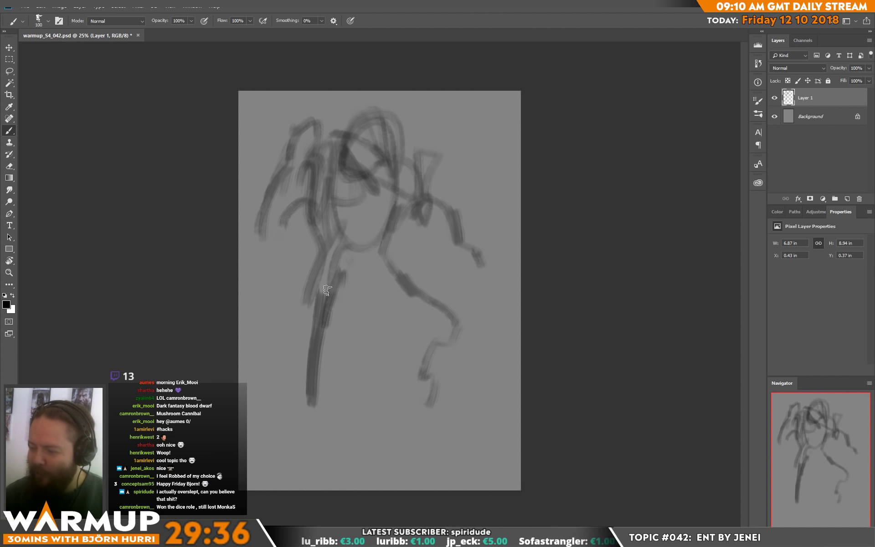
Step: Extend the straight leg down to the foot, rough in the pelvis and thigh guide lines, and darken the head area
mouse_move(319, 258)
left_mouse_down()
mouse_move(302, 360)
mouse_move(304, 470)
left_mouse_up()
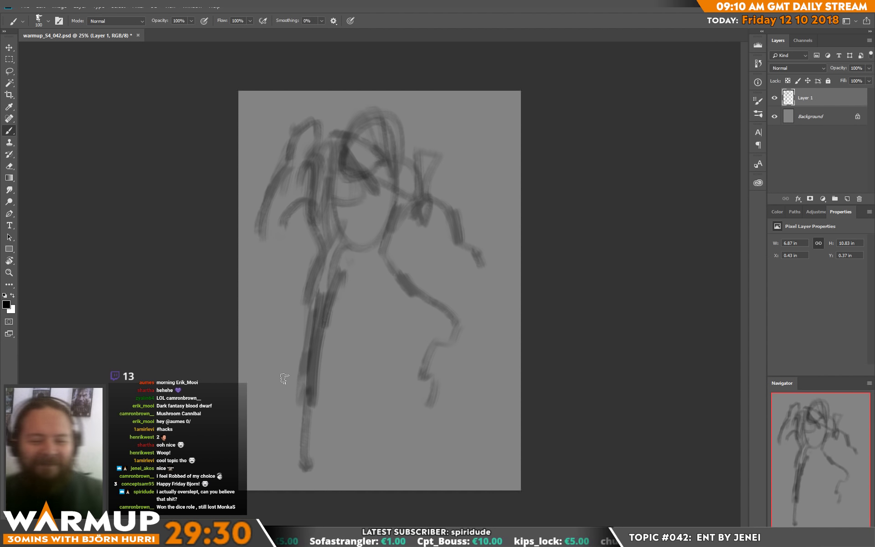
mouse_move(314, 396)
left_mouse_down()
mouse_move(357, 283)
mouse_move(387, 324)
left_mouse_up()
left_click_drag(333, 288, 347, 290)
left_click_drag(342, 327, 412, 296)
mouse_move(334, 228)
left_mouse_down()
mouse_move(364, 137)
mouse_move(422, 111)
mouse_move(407, 154)
mouse_move(398, 110)
mouse_move(405, 145)
mouse_move(392, 180)
mouse_move(366, 155)
mouse_move(388, 121)
mouse_move(356, 125)
mouse_move(348, 141)
mouse_move(378, 164)
mouse_move(351, 187)
mouse_move(365, 186)
mouse_move(387, 234)
mouse_move(381, 253)
left_mouse_up()
Step: Erase the stray paint beside the waist on the torso's right side, adjusting the eraser size
key("e")
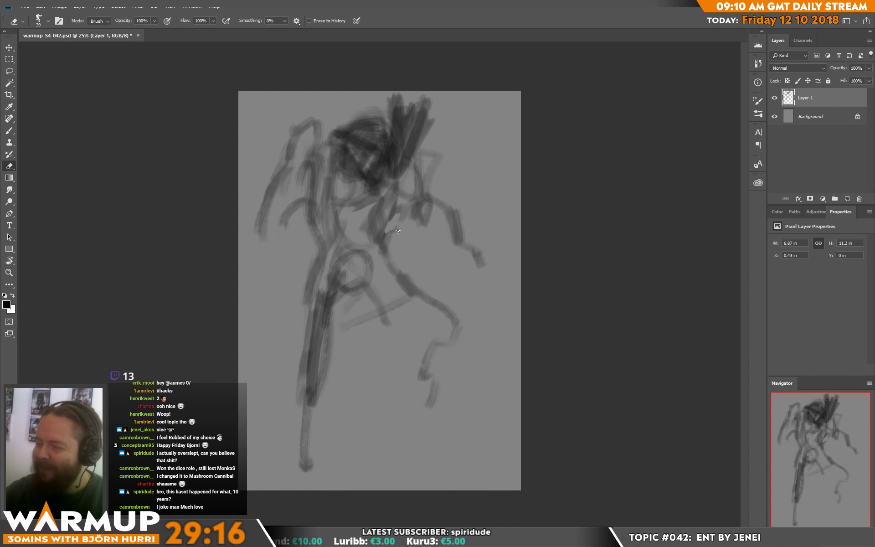
right_click(462, 153)
key("Escape")
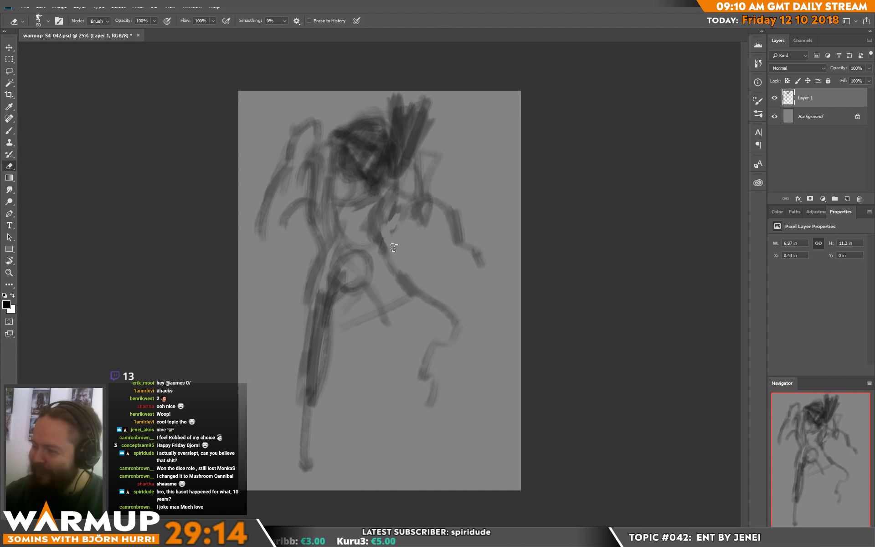
Step: Paint the left arm as a solid dark shape from shoulder to hand and erase the excess inside its elbow
key("b")
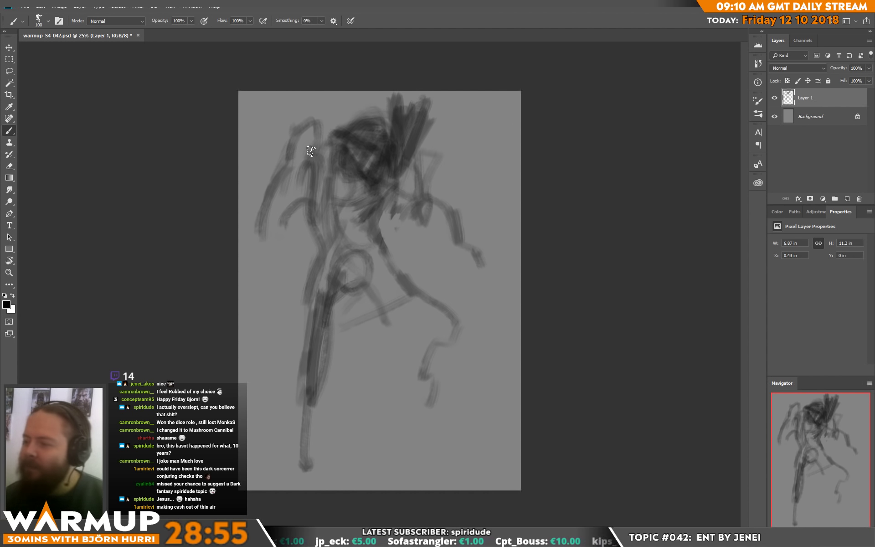
mouse_move(307, 148)
left_mouse_down()
mouse_move(295, 141)
mouse_move(320, 173)
mouse_move(271, 214)
mouse_move(262, 201)
mouse_move(248, 228)
mouse_move(255, 233)
mouse_move(250, 219)
mouse_move(262, 269)
mouse_move(248, 215)
mouse_move(282, 356)
mouse_move(294, 339)
mouse_move(298, 349)
mouse_move(275, 319)
mouse_move(265, 207)
mouse_move(293, 186)
left_mouse_up()
key("e")
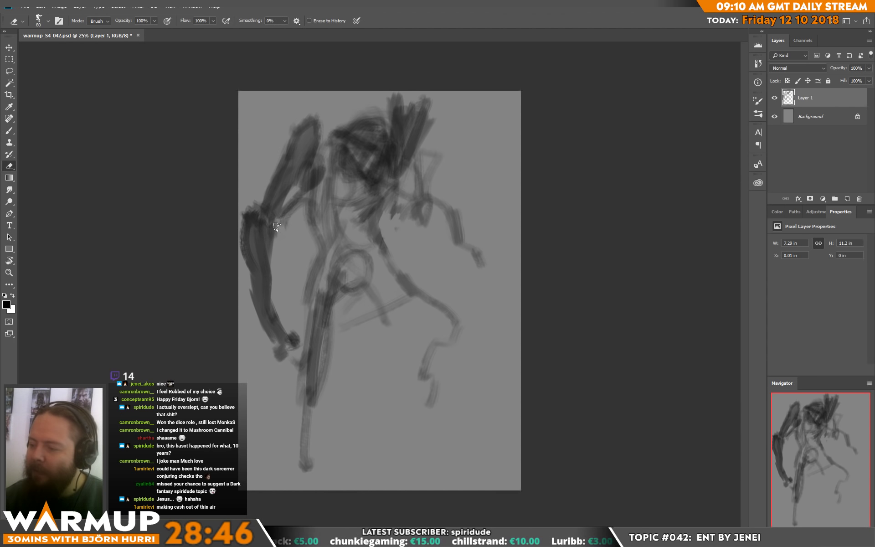
mouse_move(275, 231)
left_mouse_down()
mouse_move(294, 194)
mouse_move(287, 201)
left_mouse_up()
key("b")
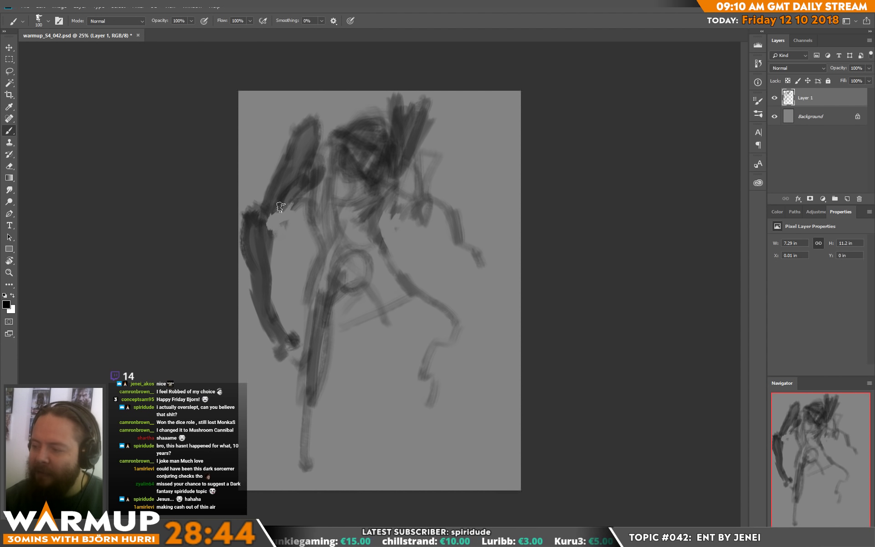
Step: Erase around the left shoulder, head and horns to sharpen their outline, and remove the loose lines above the right arm
key("e")
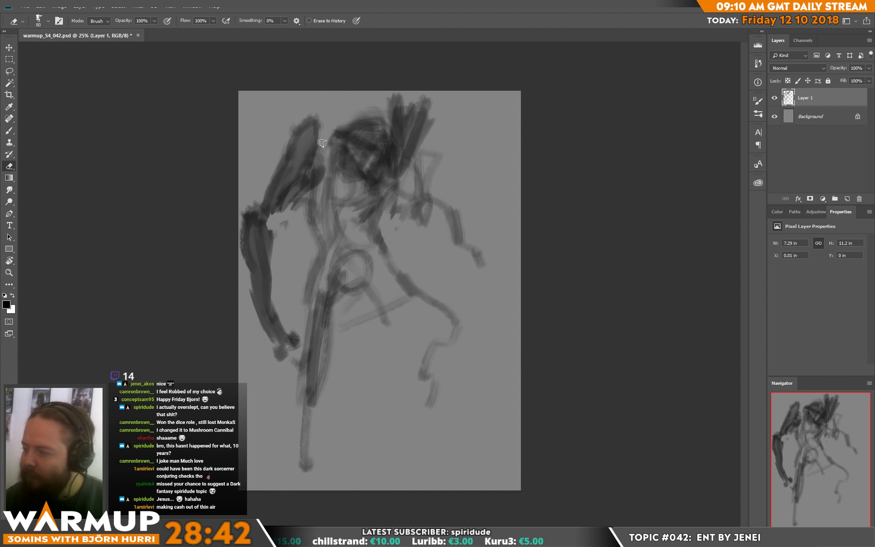
left_click_drag(322, 143, 333, 131)
mouse_move(374, 107)
left_mouse_down()
mouse_move(344, 111)
mouse_move(351, 118)
mouse_move(372, 100)
mouse_move(392, 97)
left_mouse_up()
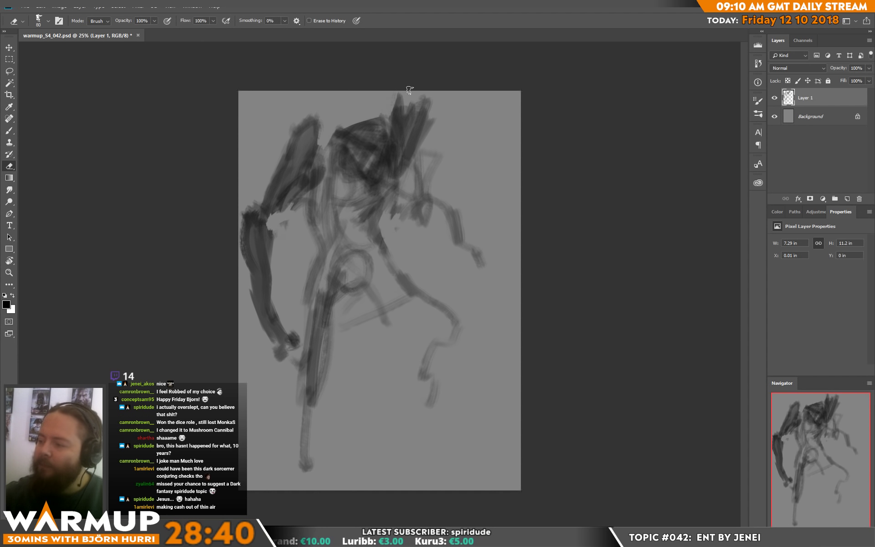
mouse_move(434, 145)
left_mouse_down()
mouse_move(442, 170)
mouse_move(429, 166)
mouse_move(438, 201)
left_mouse_up()
Step: Paint the right upper arm as a dark shape from the shoulder down to the elbow
key("b")
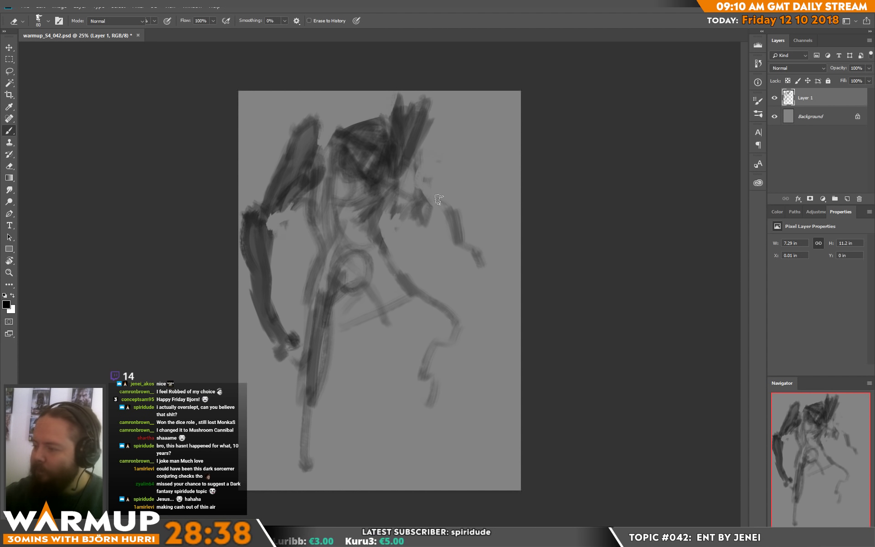
mouse_move(416, 166)
left_mouse_down()
mouse_move(408, 199)
mouse_move(442, 218)
mouse_move(446, 238)
left_mouse_up()
left_click_drag(420, 201, 428, 226)
left_click_drag(428, 226, 450, 247)
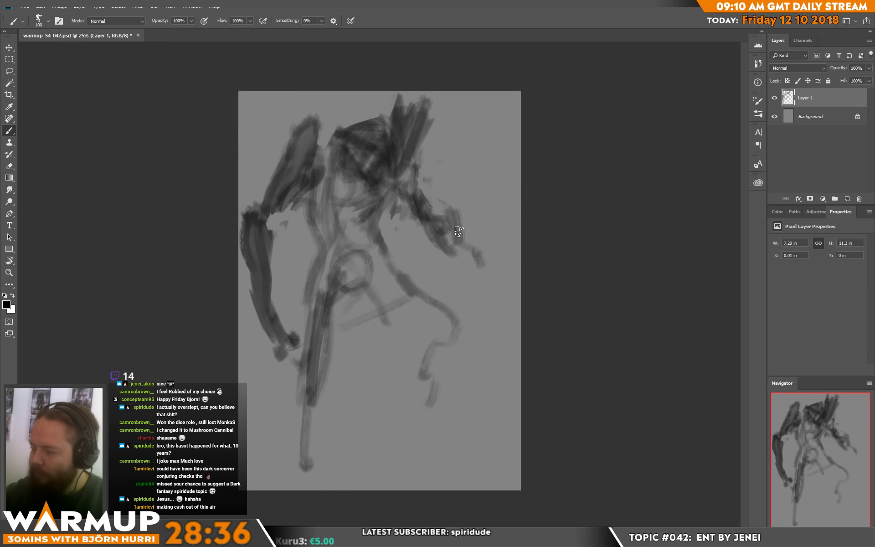
Step: Block in the bent leg's thigh from the hip to the knee with dark strokes
left_click_drag(367, 275, 437, 319)
mouse_move(399, 278)
left_mouse_down()
mouse_move(407, 252)
mouse_move(449, 319)
mouse_move(433, 315)
mouse_move(458, 340)
mouse_move(429, 351)
left_mouse_up()
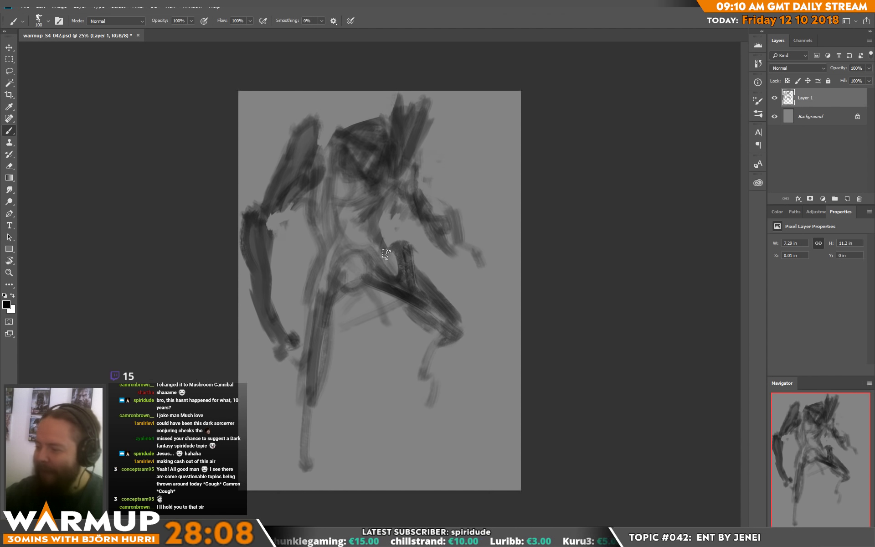
mouse_move(393, 267)
left_mouse_down()
mouse_move(388, 234)
mouse_move(361, 249)
left_mouse_up()
Step: Fill in the torso and waist with dark strokes, alternating with the eraser to shape the edges
key("e")
key("b")
mouse_move(384, 204)
left_mouse_down()
mouse_move(363, 222)
mouse_move(379, 205)
mouse_move(352, 219)
mouse_move(354, 242)
mouse_move(374, 260)
mouse_move(367, 257)
mouse_move(373, 232)
mouse_move(349, 247)
mouse_move(333, 275)
mouse_move(337, 266)
mouse_move(340, 289)
mouse_move(357, 292)
mouse_move(345, 296)
mouse_move(369, 296)
mouse_move(329, 284)
mouse_move(315, 249)
mouse_move(311, 316)
mouse_move(321, 280)
mouse_move(314, 178)
mouse_move(319, 221)
mouse_move(355, 200)
mouse_move(359, 225)
mouse_move(380, 198)
mouse_move(348, 208)
mouse_move(348, 179)
mouse_move(335, 161)
mouse_move(381, 195)
left_mouse_up()
key("e")
key("b")
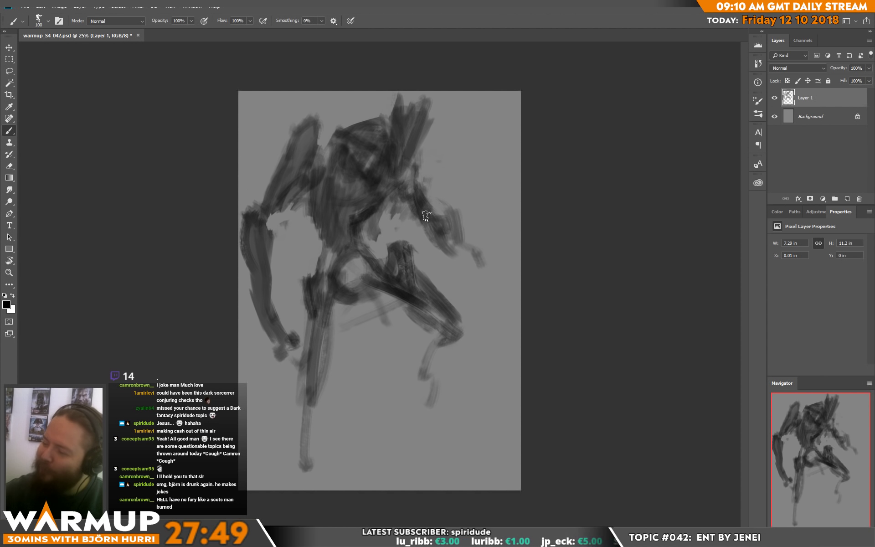
Step: Paint the right forearm hanging down to knee height and erase the stray marks along both sides of it
left_click_drag(458, 241, 480, 332)
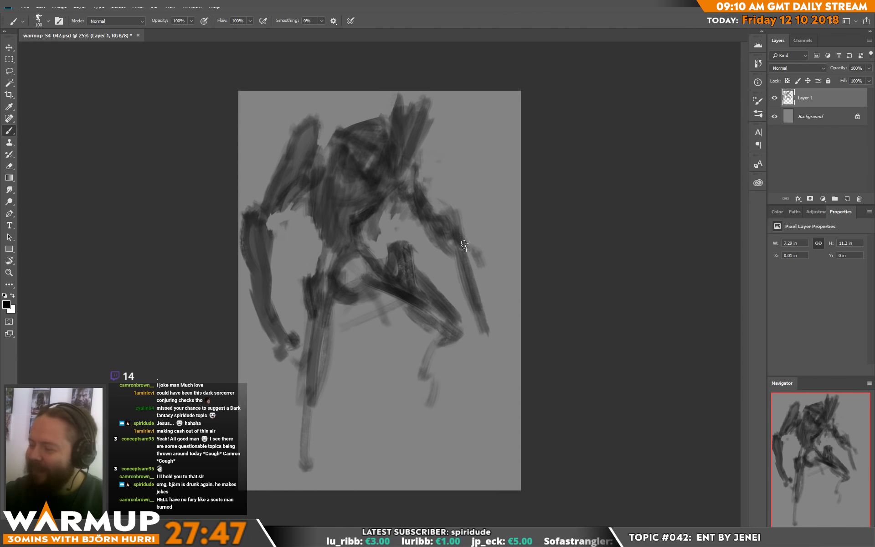
left_click_drag(474, 257, 479, 354)
left_click_drag(478, 307, 484, 359)
key("e")
left_click_drag(483, 274, 477, 248)
left_click_drag(490, 321, 492, 337)
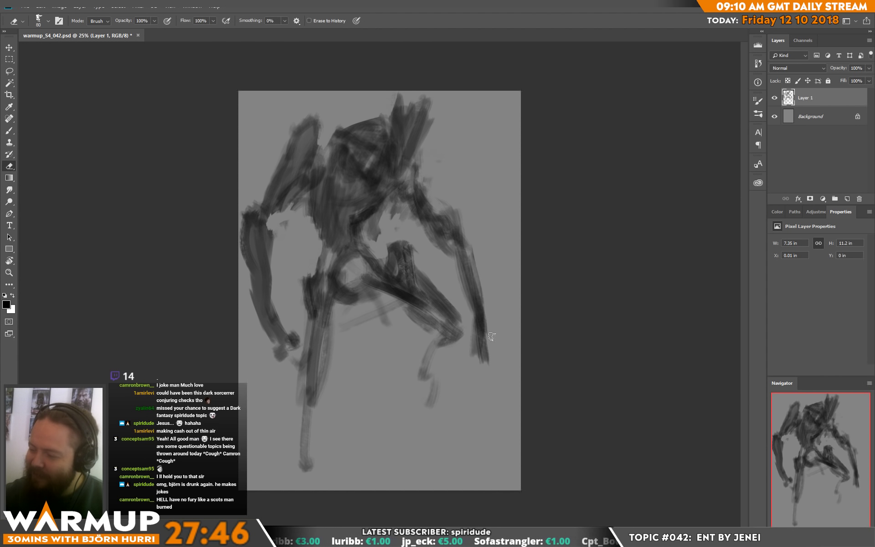
left_click_drag(456, 263, 460, 285)
left_click_drag(429, 238, 426, 229)
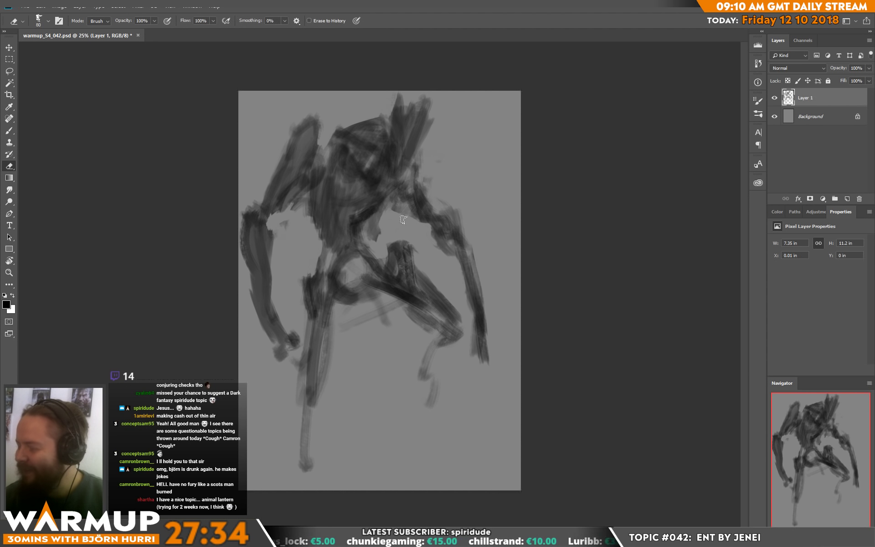
Step: Erase the excess paint right of the waist and darken the lower torso down into the pelvis
left_click_drag(384, 223, 377, 239)
key("b")
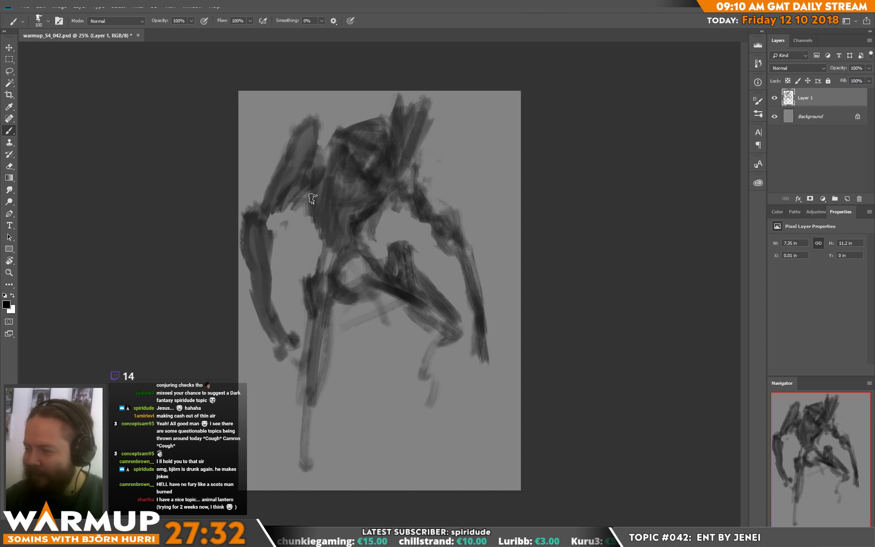
mouse_move(312, 199)
left_mouse_down()
mouse_move(320, 224)
mouse_move(334, 230)
mouse_move(339, 198)
mouse_move(356, 198)
mouse_move(340, 234)
mouse_move(325, 223)
mouse_move(332, 246)
left_mouse_up()
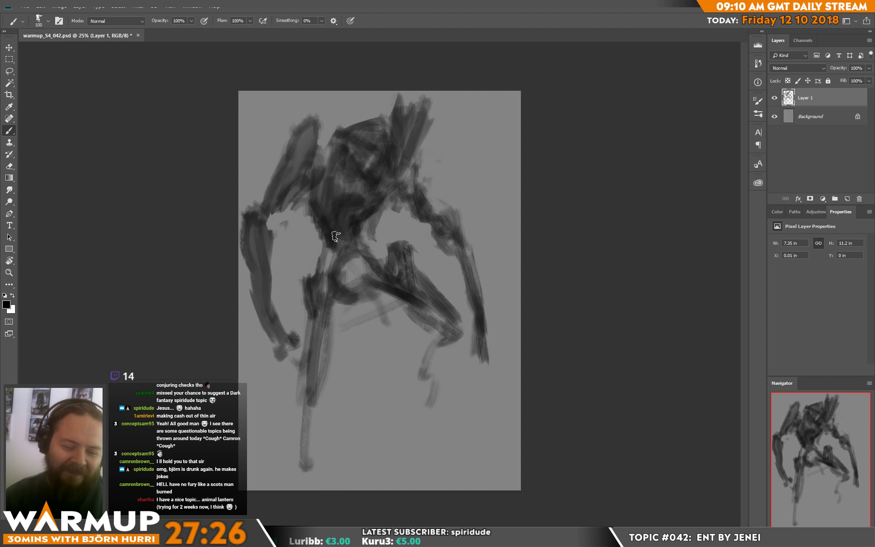
mouse_move(325, 230)
left_mouse_down()
mouse_move(337, 267)
mouse_move(330, 292)
mouse_move(354, 260)
mouse_move(371, 285)
mouse_move(379, 279)
left_mouse_up()
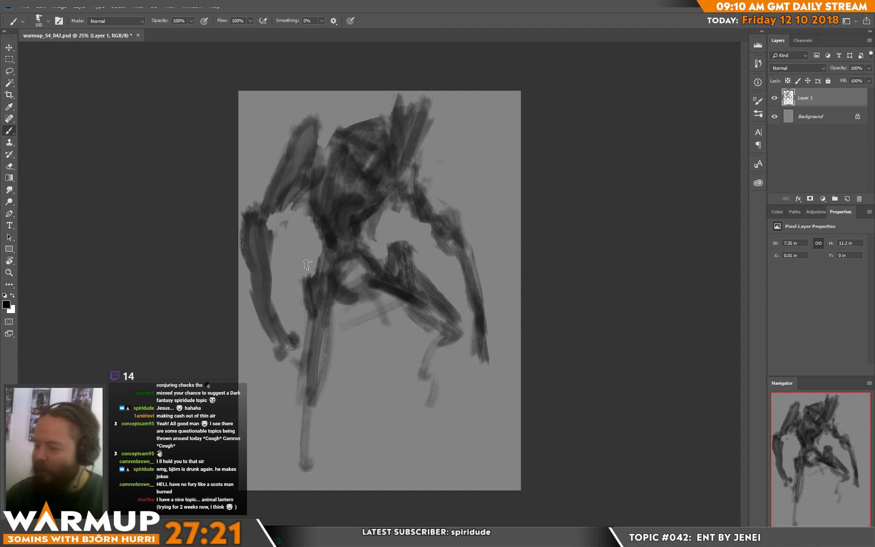
Step: Darken the straight leg's hip and thigh, and paint its knee and shin down to the foot
left_click_drag(313, 250, 324, 300)
mouse_move(329, 266)
left_mouse_down()
mouse_move(305, 279)
mouse_move(301, 294)
left_mouse_up()
mouse_move(321, 339)
left_mouse_down()
mouse_move(298, 361)
mouse_move(314, 383)
mouse_move(308, 406)
mouse_move(294, 393)
mouse_move(292, 473)
mouse_move(302, 391)
mouse_move(294, 471)
left_mouse_up()
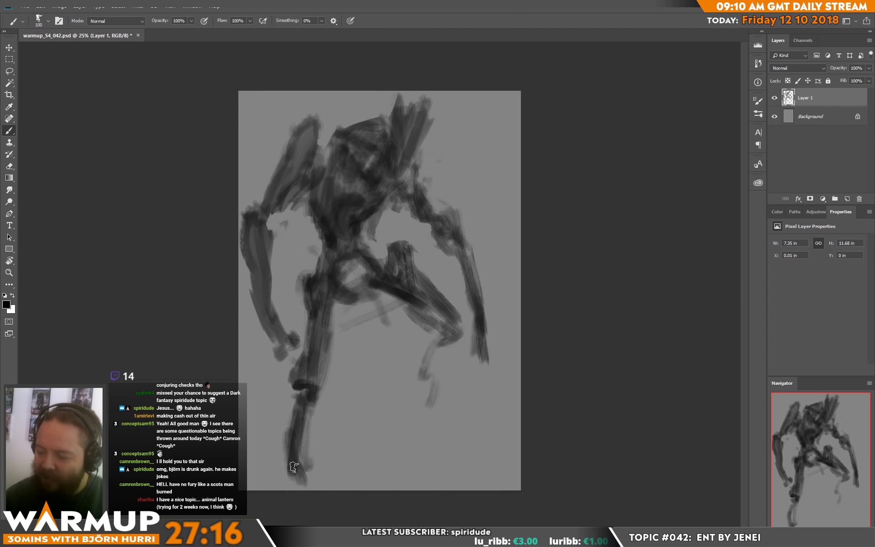
Step: Erase both sides of the straight leg's shin to slim it and repaint the shin up to the knee
key("e")
left_click_drag(288, 412, 286, 471)
mouse_move(313, 412)
left_mouse_down()
mouse_move(310, 467)
mouse_move(291, 456)
mouse_move(281, 469)
mouse_move(297, 457)
mouse_move(294, 482)
left_mouse_up()
key("b")
mouse_move(295, 442)
left_mouse_down()
mouse_move(303, 399)
mouse_move(295, 389)
left_mouse_up()
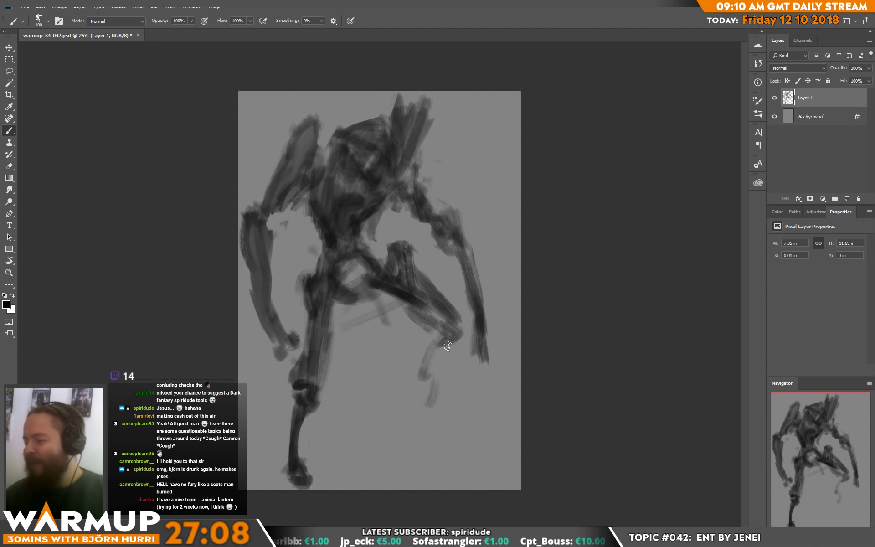
Step: Paint the bent leg's lower part from the knee back to the ankle and down to the foot
mouse_move(446, 339)
left_mouse_down()
mouse_move(422, 371)
mouse_move(432, 370)
mouse_move(422, 374)
mouse_move(415, 365)
mouse_move(416, 396)
mouse_move(437, 432)
mouse_move(406, 368)
mouse_move(402, 382)
mouse_move(404, 367)
mouse_move(423, 368)
mouse_move(463, 319)
mouse_move(465, 340)
mouse_move(462, 327)
mouse_move(410, 380)
mouse_move(423, 353)
left_mouse_up()
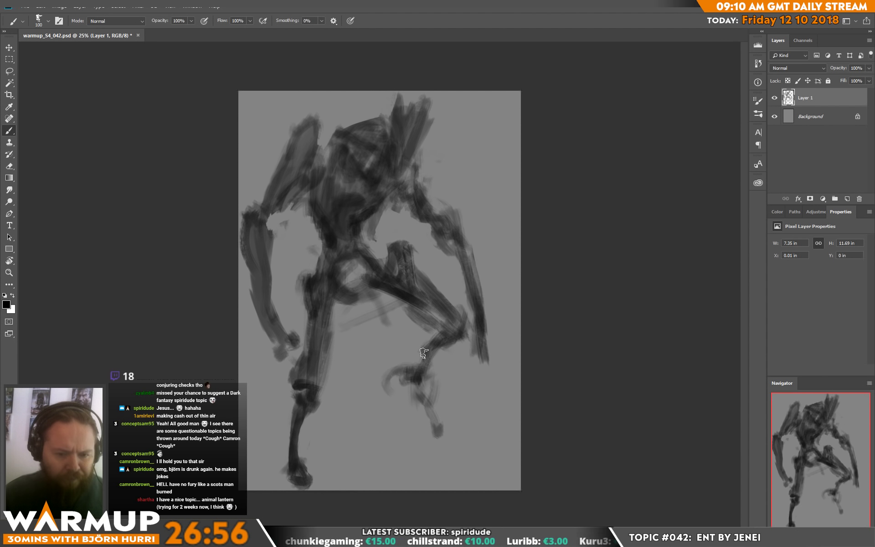
key("v")
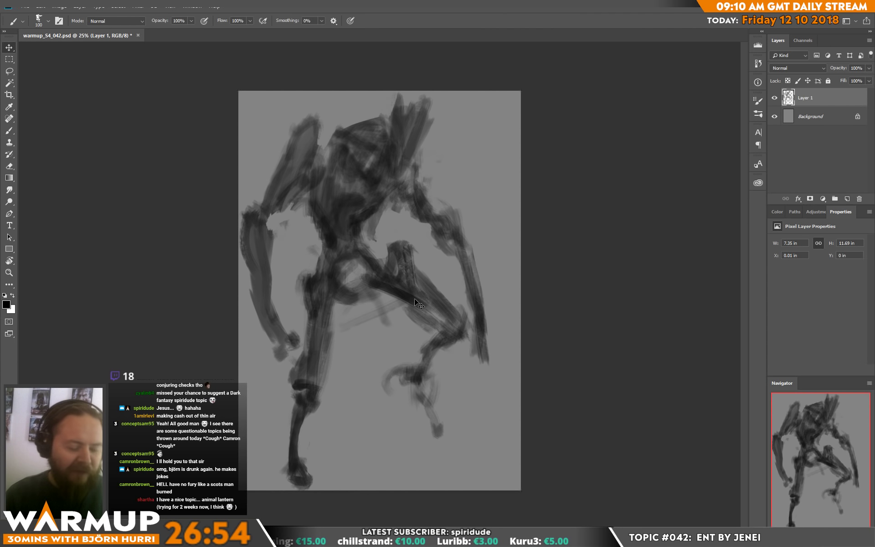
Step: Shift the figure about 0.23 in to the right and erase the left forearm's outer edge to slim it down to the hand
left_click_drag(395, 313, 404, 312)
key("b")
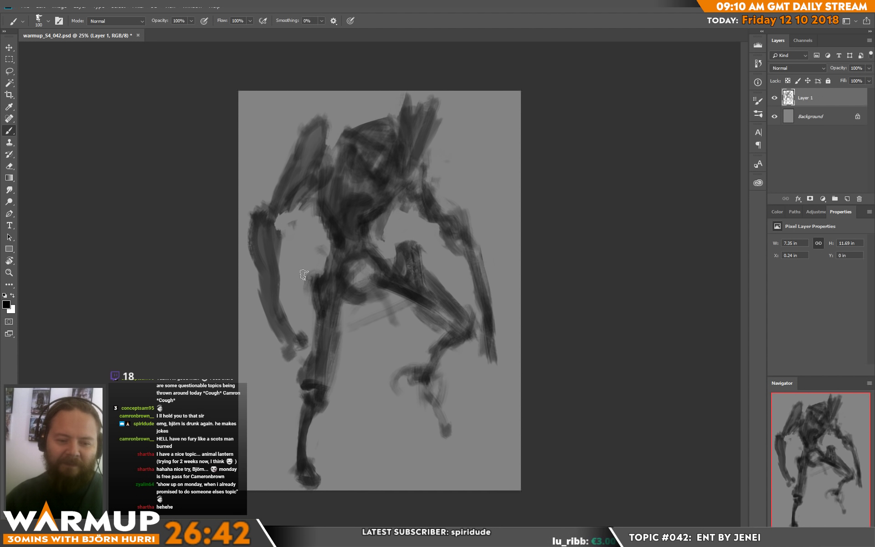
key("e")
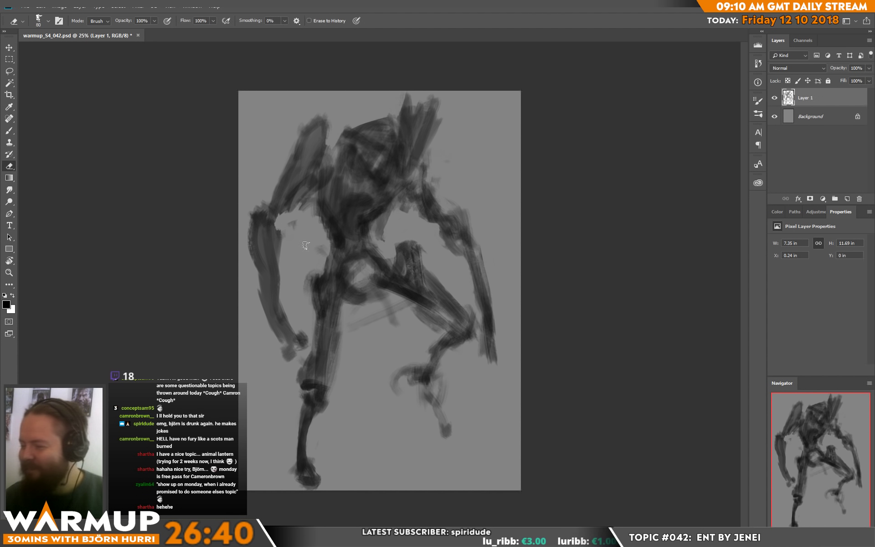
mouse_move(253, 274)
left_mouse_down()
mouse_move(272, 338)
mouse_move(284, 348)
mouse_move(288, 336)
mouse_move(278, 331)
mouse_move(283, 349)
mouse_move(298, 362)
mouse_move(302, 354)
mouse_move(298, 371)
mouse_move(312, 363)
mouse_move(322, 369)
mouse_move(293, 368)
left_mouse_up()
key("b")
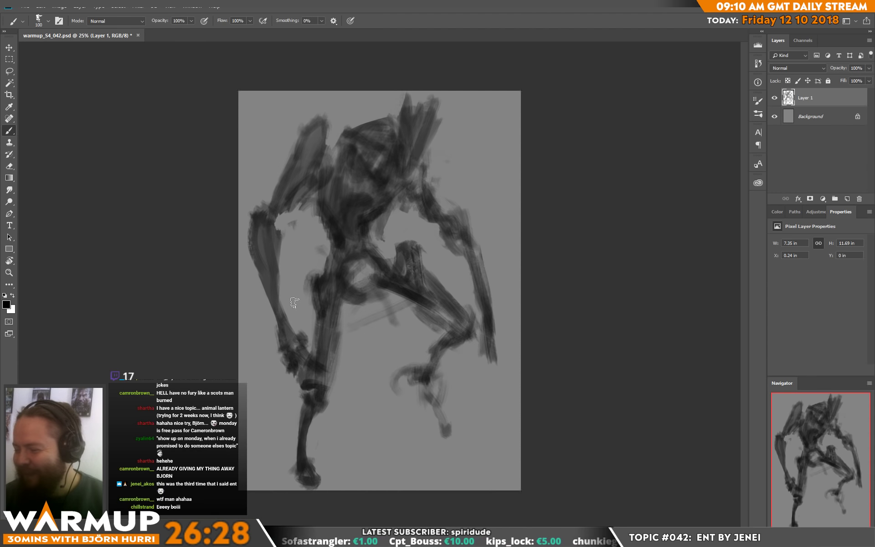
Step: Paint sampled grey strokes over the left forearm from the elbow down to the wrist to lighten it
left_click(268, 293, "alt")
left_click_drag(268, 275, 284, 342)
left_click_drag(267, 266, 283, 338)
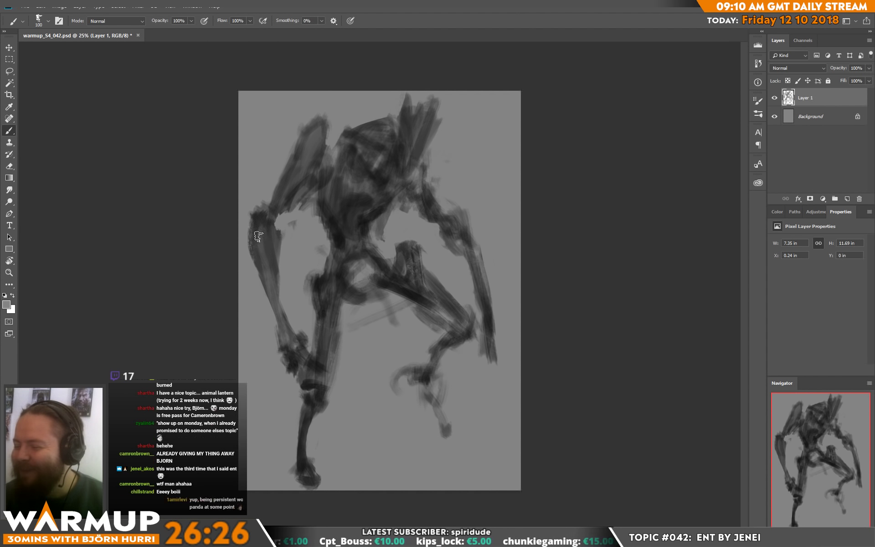
left_click_drag(260, 235, 267, 278)
mouse_move(266, 218)
left_mouse_down()
mouse_move(271, 241)
mouse_move(255, 238)
mouse_move(259, 261)
mouse_move(275, 288)
mouse_move(278, 233)
mouse_move(277, 281)
left_mouse_up()
left_click(259, 222, "alt")
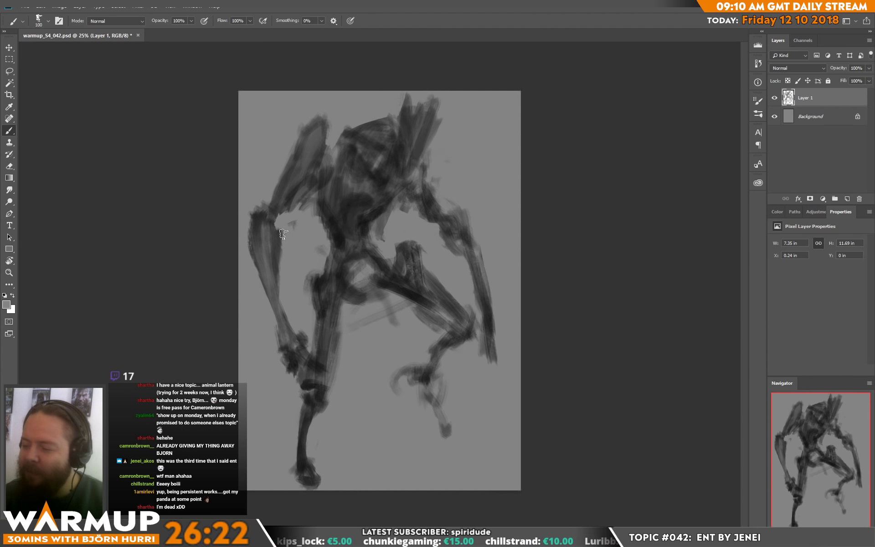
Step: Erase the inner edge below the left elbow and darken the forearm's length in black down to the wrist
key("e")
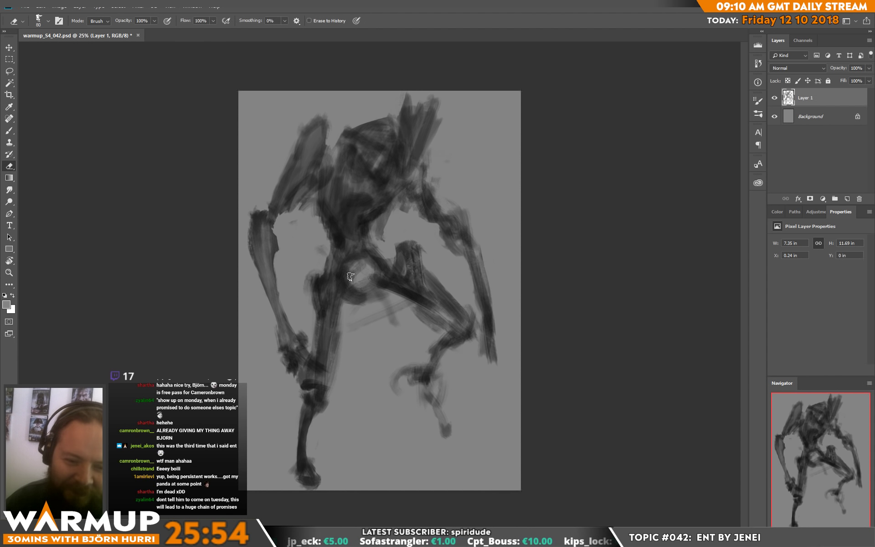
key("b")
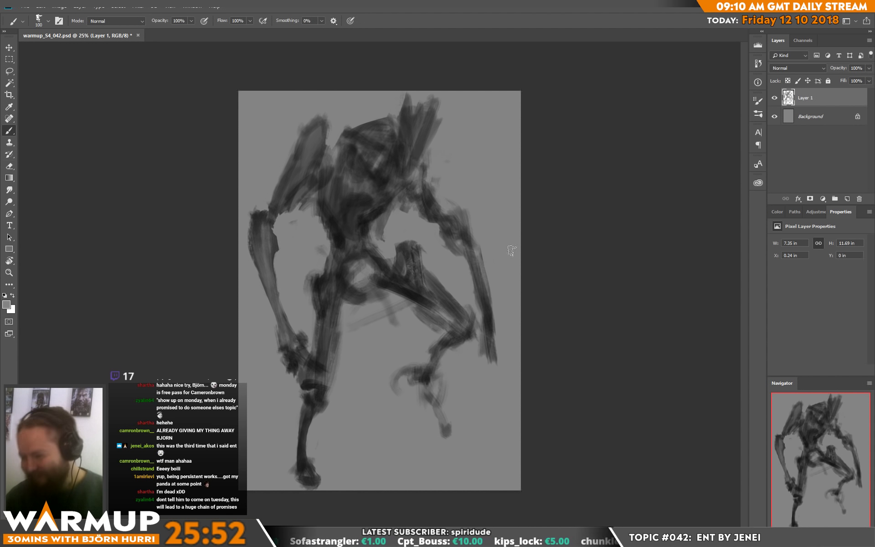
key("d")
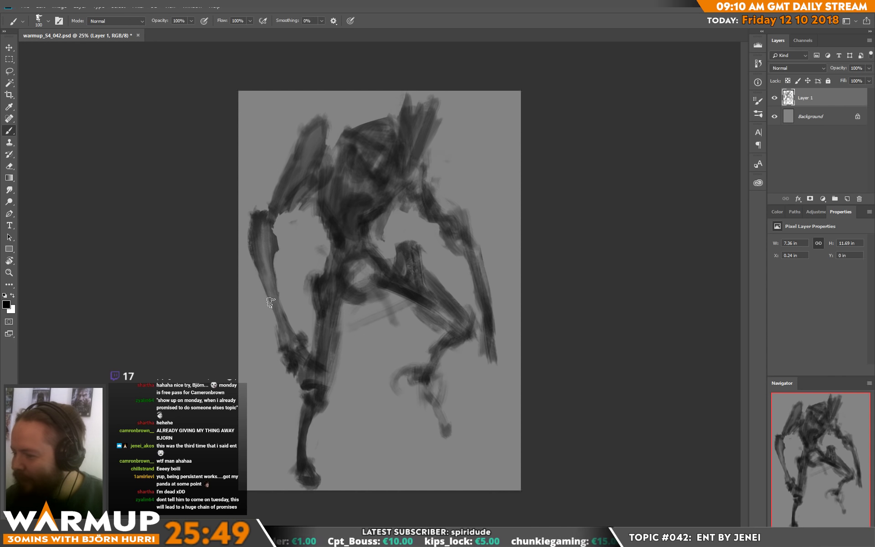
left_click_drag(260, 249, 283, 344)
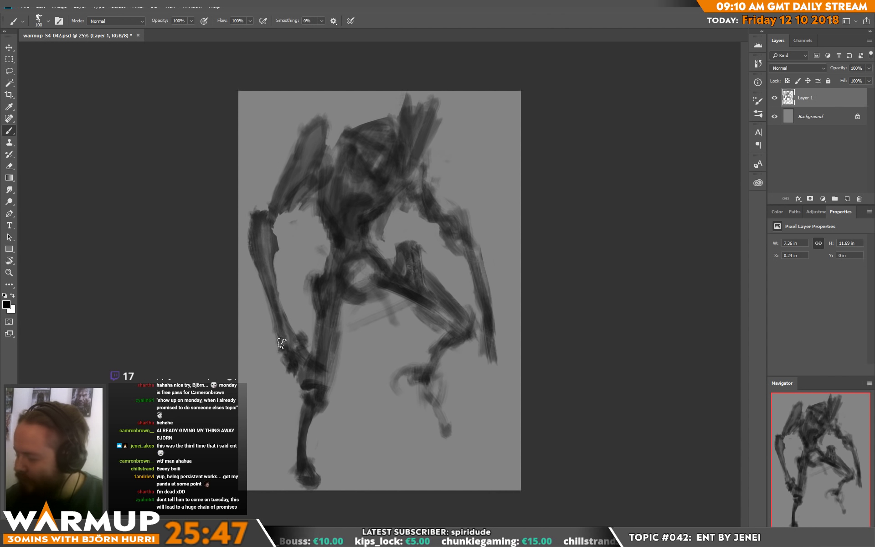
Step: Reduce the brush to 36 px and paint dark streaks along the left forearm and a jagged spur at its elbow
right_click(307, 223)
left_click(365, 144)
left_click_drag(263, 222, 268, 245)
mouse_move(267, 225)
left_mouse_down()
mouse_move(281, 353)
mouse_move(291, 314)
mouse_move(281, 343)
mouse_move(276, 321)
mouse_move(277, 352)
left_mouse_up()
key("e")
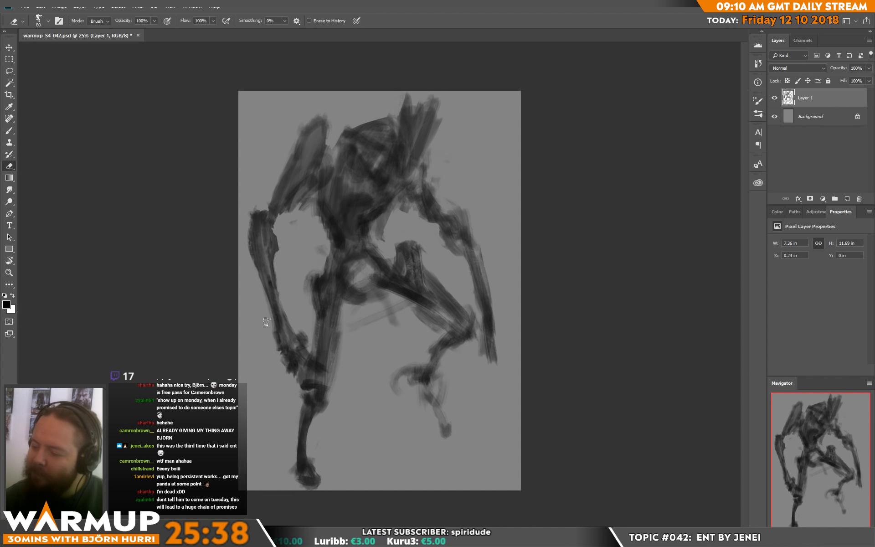
key("b")
left_click_drag(250, 231, 261, 201)
mouse_move(265, 237)
left_mouse_down()
mouse_move(290, 198)
mouse_move(280, 205)
left_mouse_up()
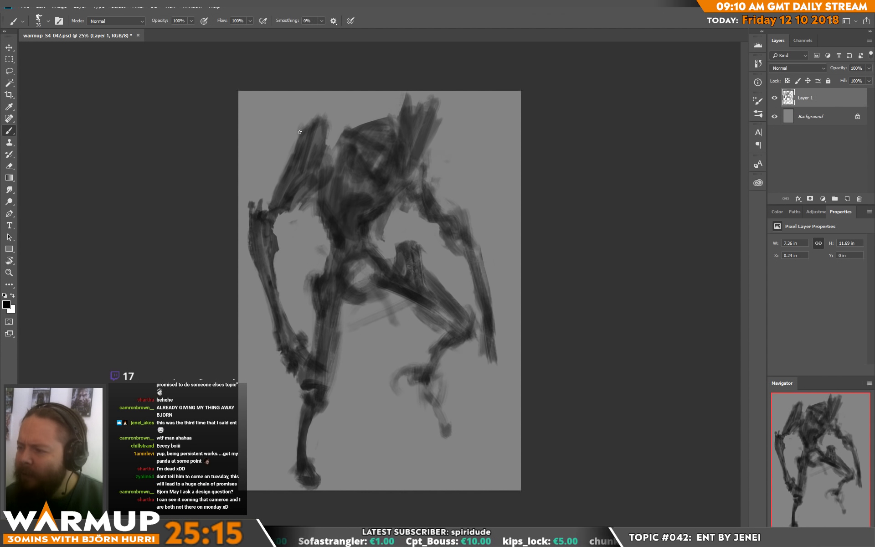
Step: Darken the left upper arm's raised tip and inner edge, and carve the gap beside the torso with a 26 px eraser
left_click_drag(324, 122, 323, 137)
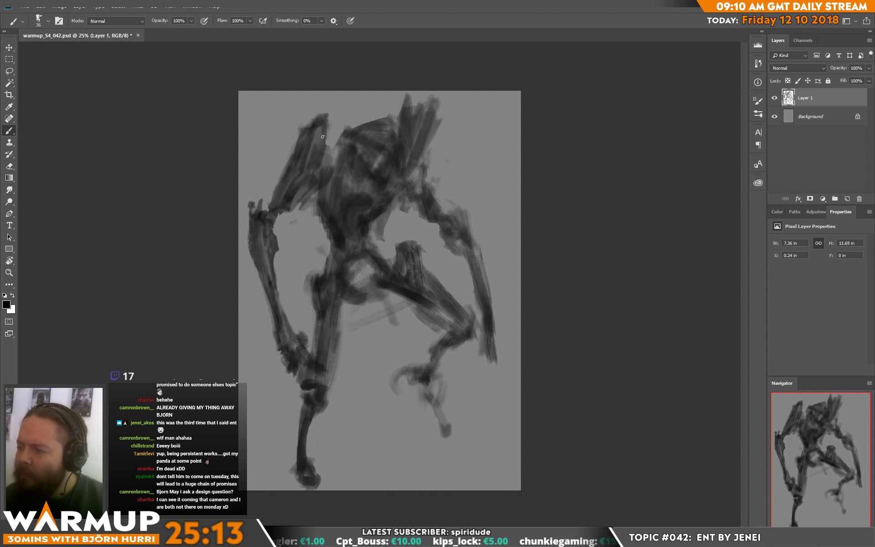
key("e")
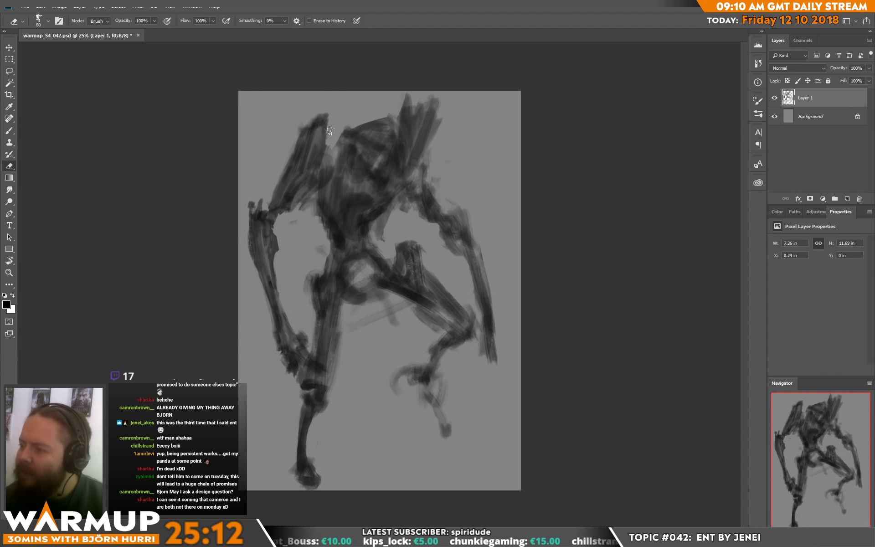
key("b")
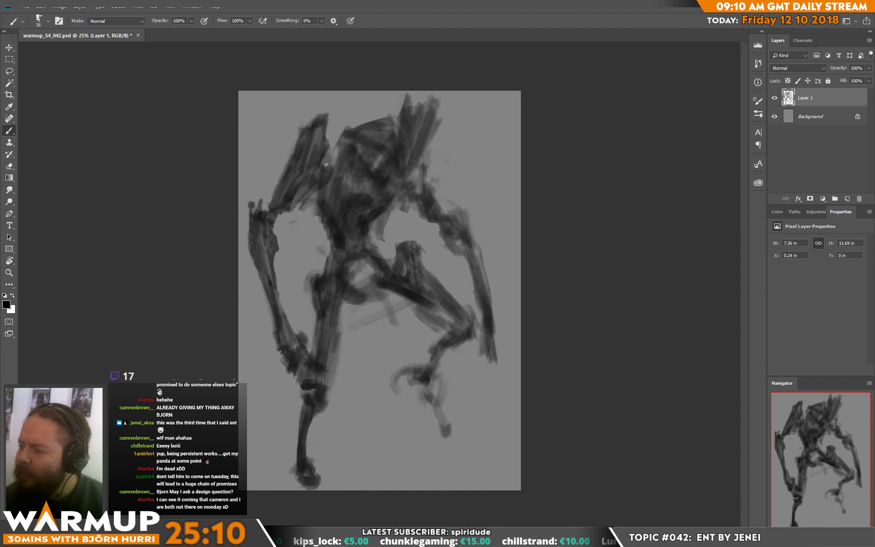
left_click_drag(327, 165, 333, 165)
key("e")
right_click(353, 156)
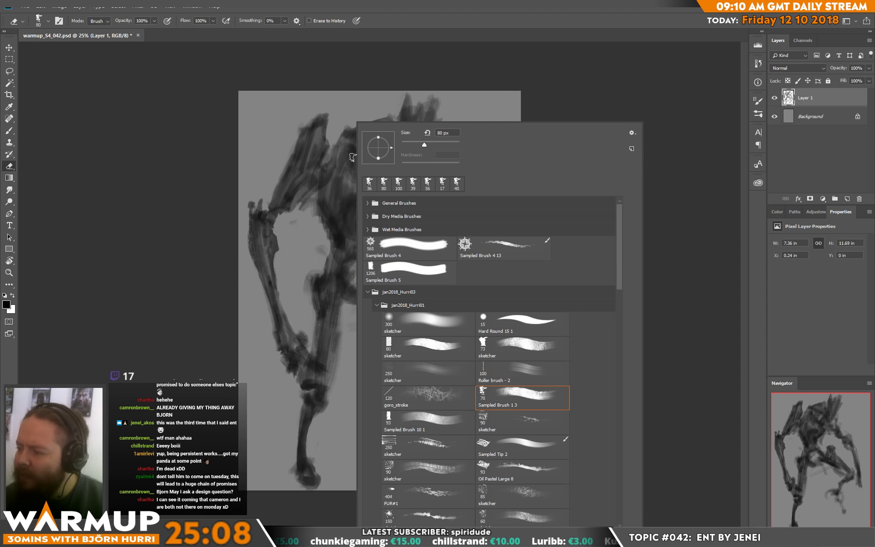
left_click_drag(329, 155, 329, 150)
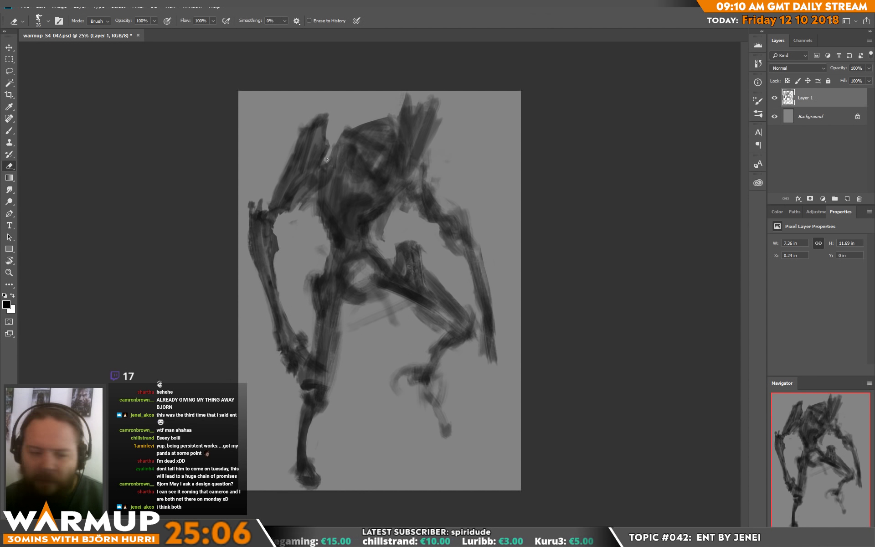
Step: Darken the chest's upper edge from the shoulder to the neck and erase a notch beside the top of the head
key("b")
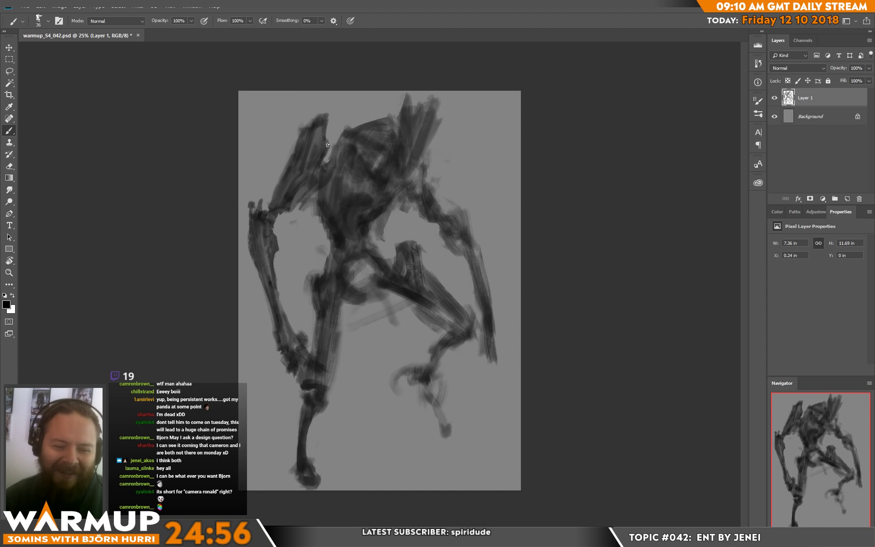
left_click_drag(345, 133, 333, 165)
mouse_move(352, 139)
left_mouse_down()
mouse_move(336, 165)
mouse_move(350, 130)
left_mouse_up()
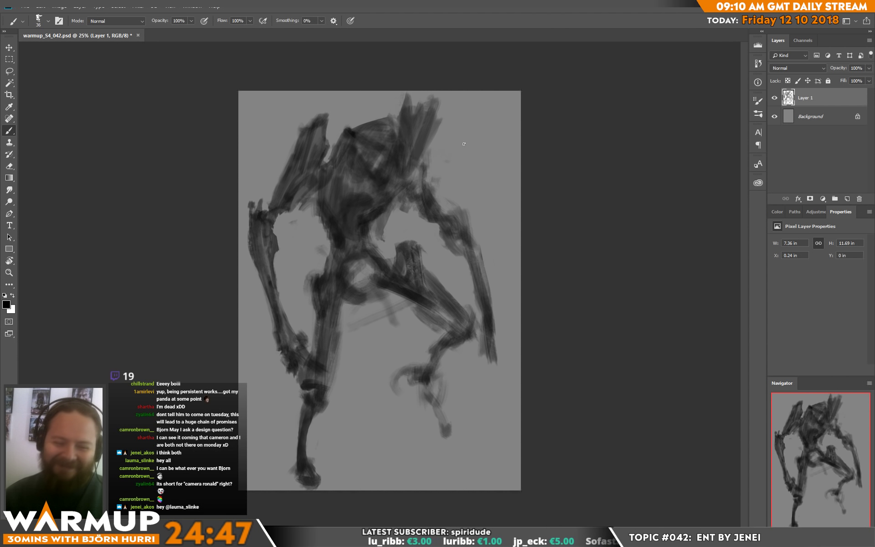
key("e")
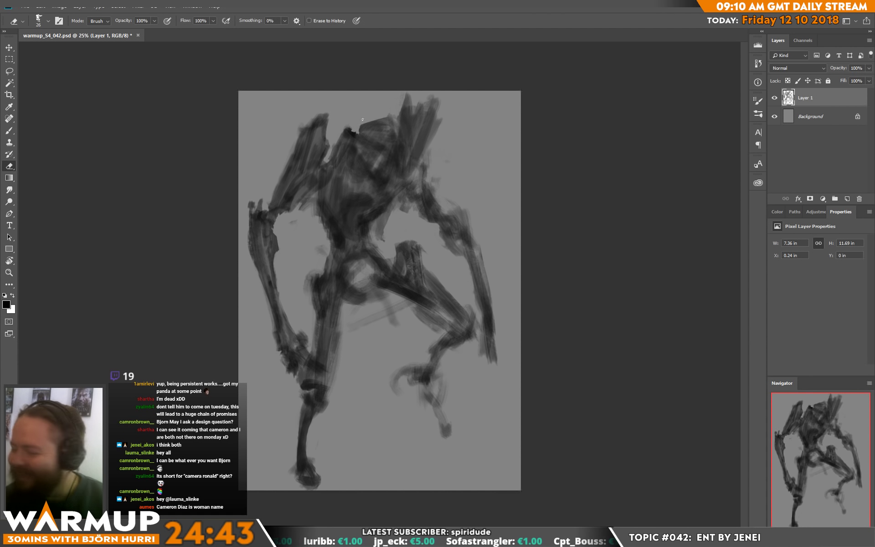
Step: Paint dark forms into the head and define the edge and base of the raised slab beside it
key("b")
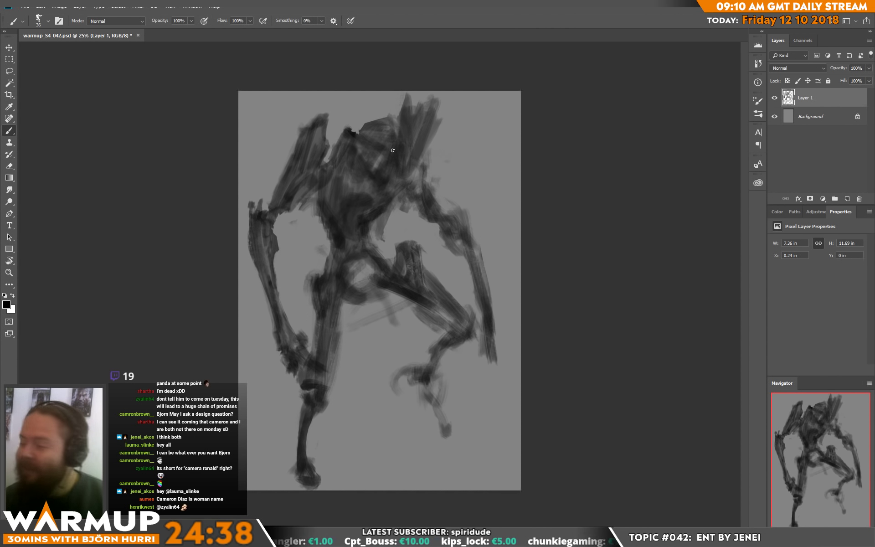
mouse_move(396, 115)
left_mouse_down()
mouse_move(389, 169)
mouse_move(409, 185)
mouse_move(395, 165)
mouse_move(398, 141)
mouse_move(403, 183)
mouse_move(403, 143)
mouse_move(378, 168)
left_mouse_up()
left_click(410, 181, "alt")
Step: Paint black shadow shapes into the chest and down the left side of the torso toward the waist
key("d")
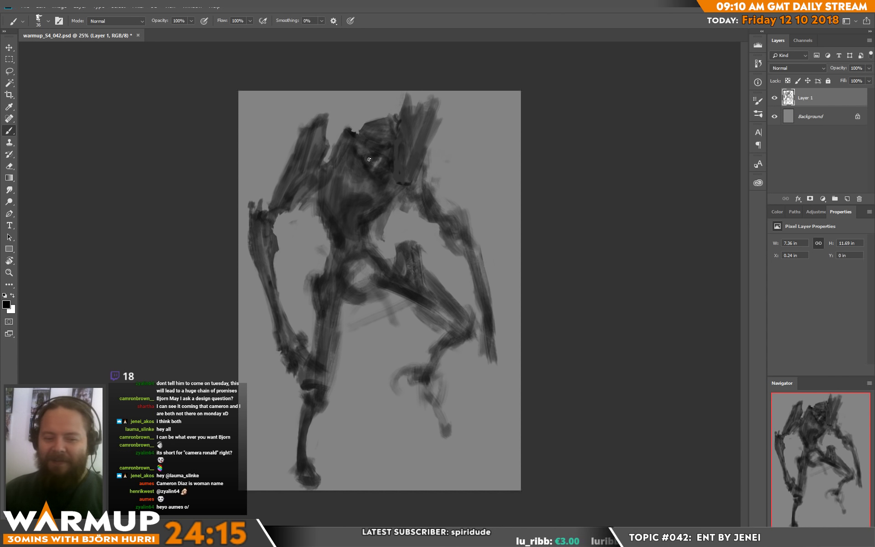
mouse_move(357, 174)
left_mouse_down()
mouse_move(356, 221)
mouse_move(368, 198)
mouse_move(350, 213)
mouse_move(346, 194)
mouse_move(334, 222)
left_mouse_up()
left_click(346, 195, "alt")
left_click(336, 230, "alt")
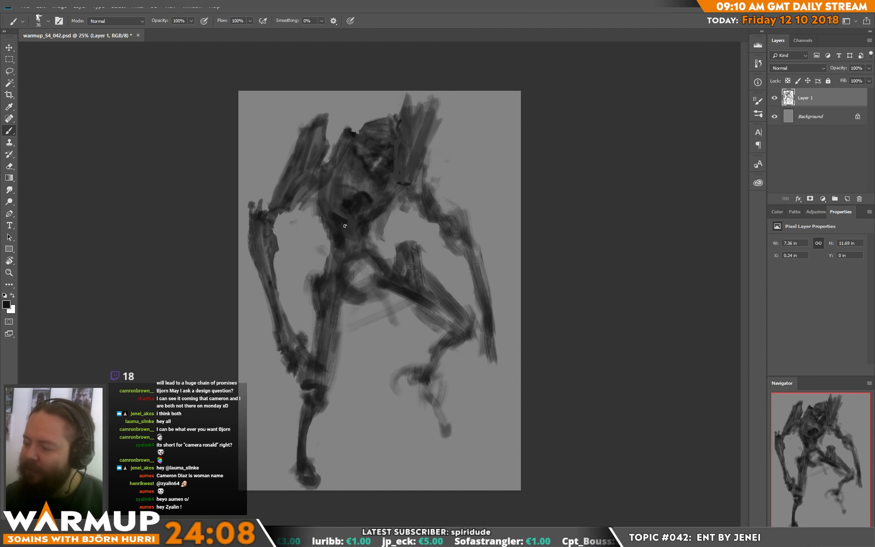
Step: Paint out the excess right of the waist with sampled background grey and darken the waist's contour below the chest
left_click(369, 209, "alt")
mouse_move(368, 208)
left_mouse_down()
mouse_move(367, 219)
mouse_move(390, 234)
mouse_move(372, 229)
left_mouse_up()
left_click(376, 197, "alt")
left_click(375, 230, "alt")
left_click(394, 225, "alt")
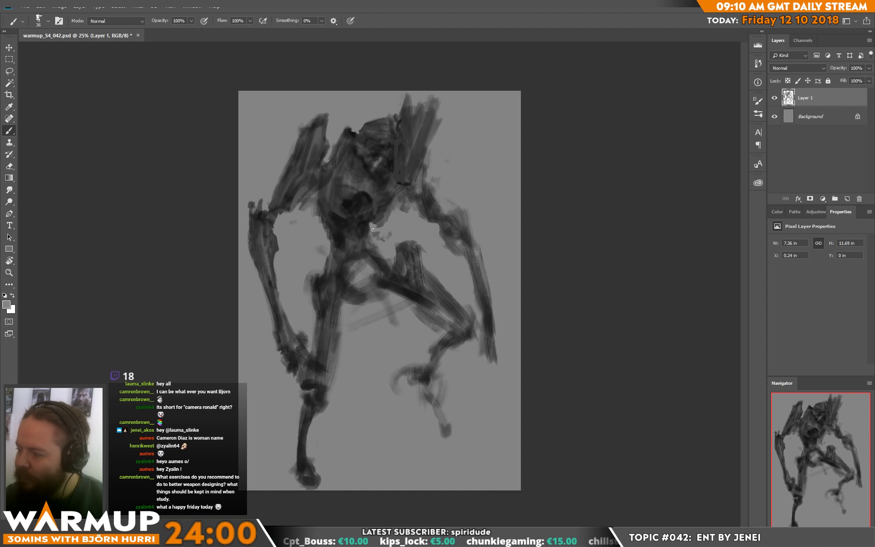
left_click(369, 239, "alt")
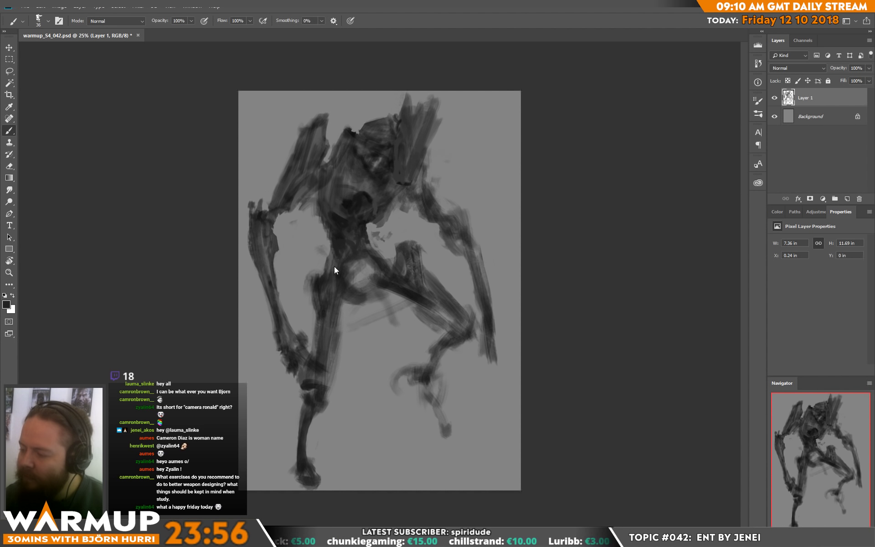
Step: Trim the area beneath the left upper arm with background grey and darken the shoulder joint in black
left_click(308, 224, "alt")
mouse_move(314, 211)
left_mouse_down()
mouse_move(311, 193)
mouse_move(305, 208)
left_mouse_up()
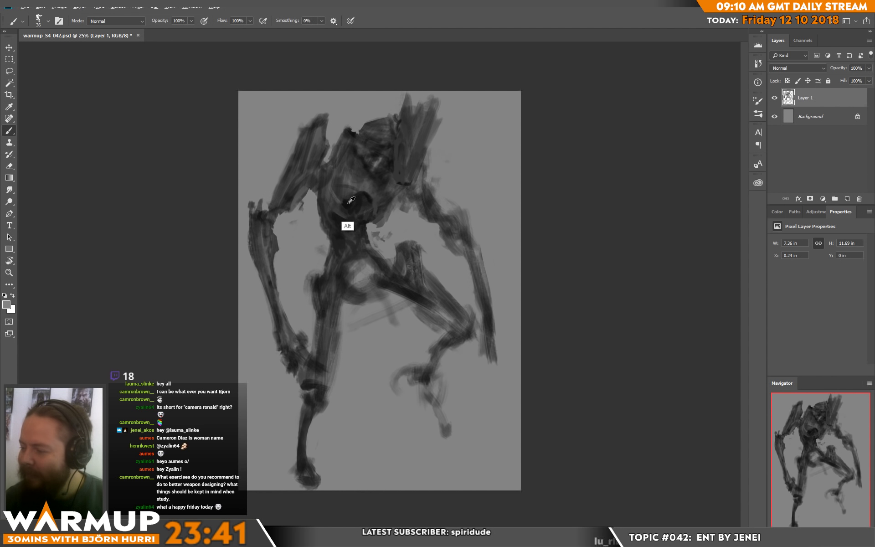
key("d")
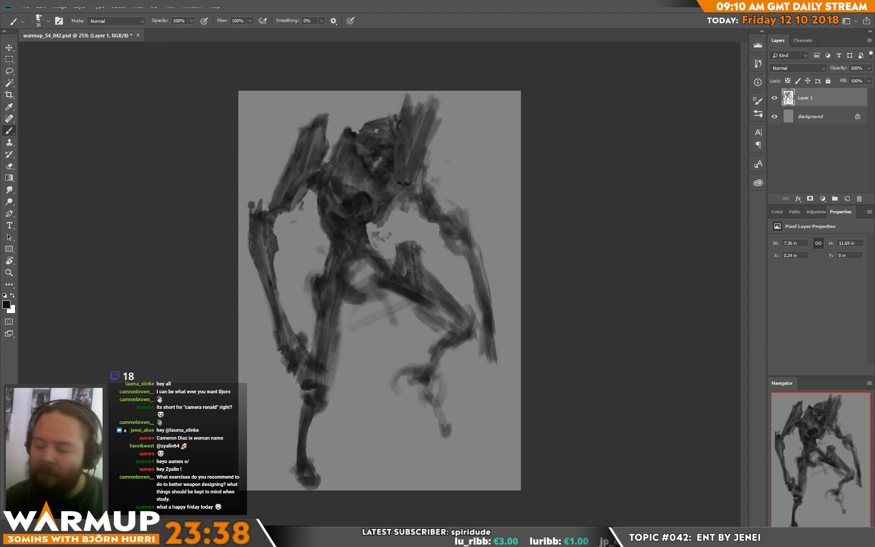
right_click(349, 168)
left_click_drag(409, 146, 419, 146)
left_click(296, 169)
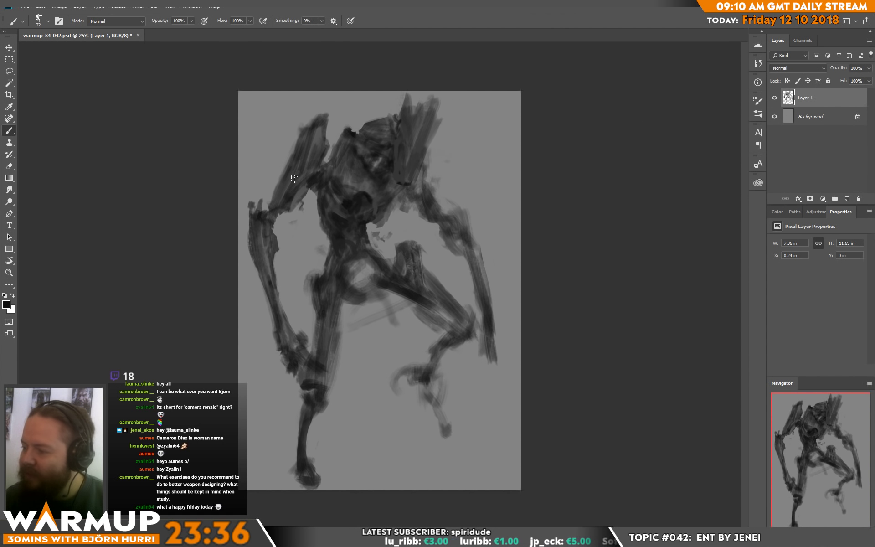
Step: Reduce the brush to 25 px, clean the left upper arm's underside with grey, and darken its lower and outer edges in black
right_click(313, 178)
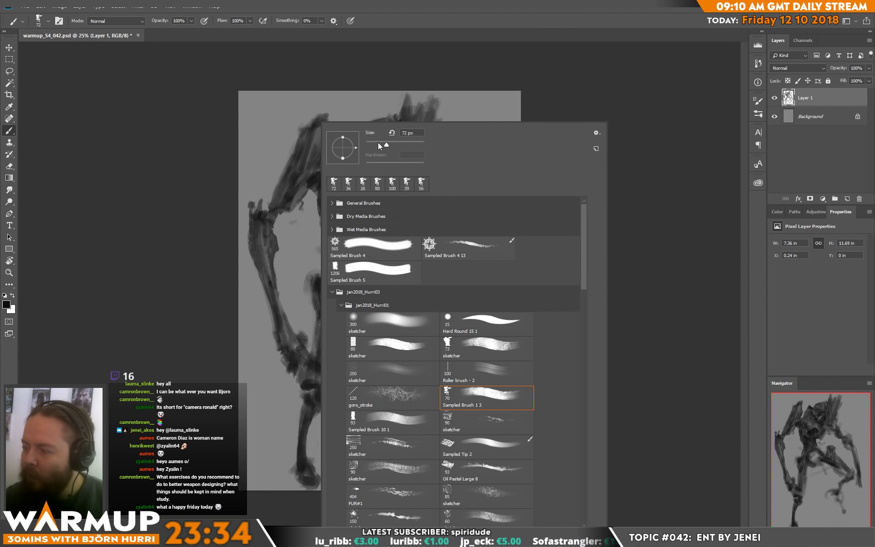
left_click_drag(378, 143, 353, 147)
left_click(311, 158, "alt")
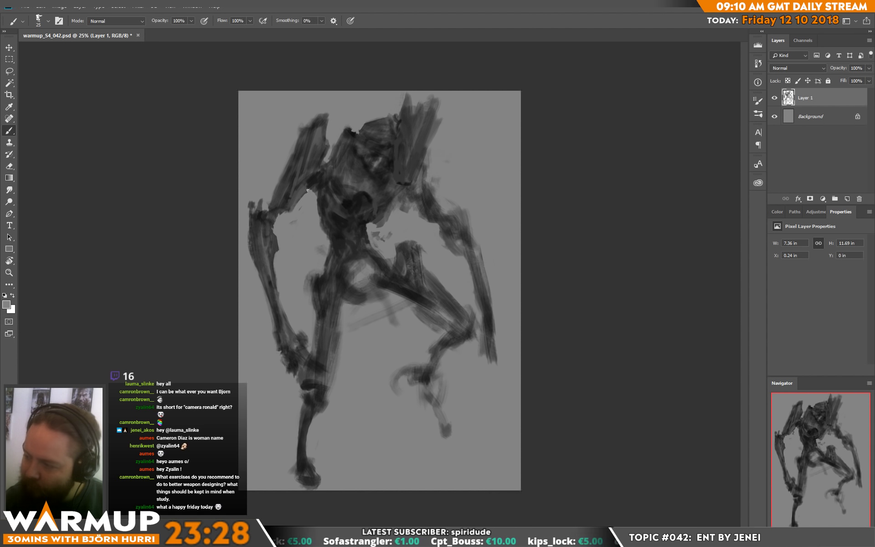
key("d")
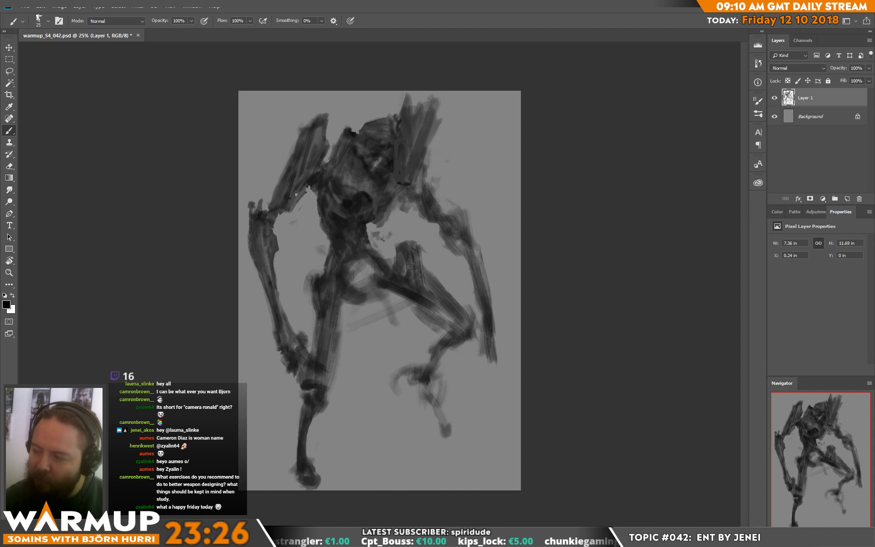
left_click_drag(301, 194, 289, 211)
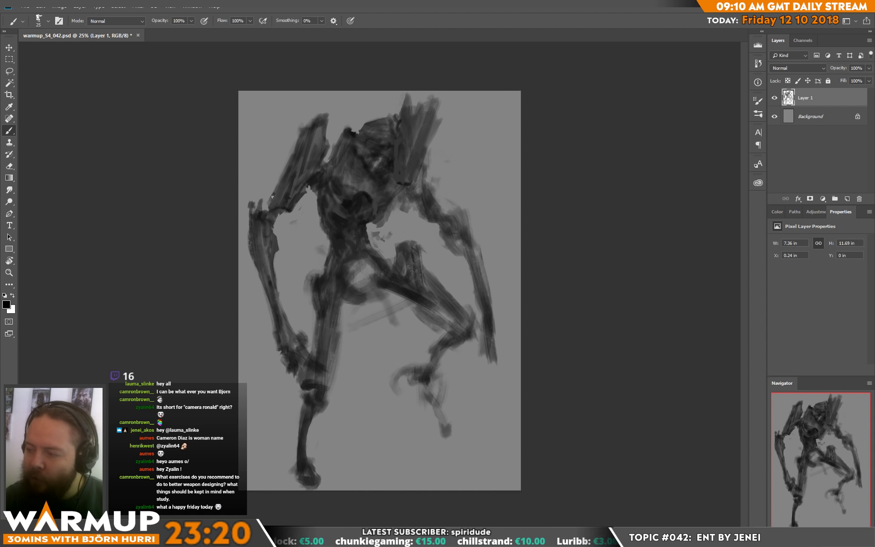
left_click_drag(269, 205, 282, 179)
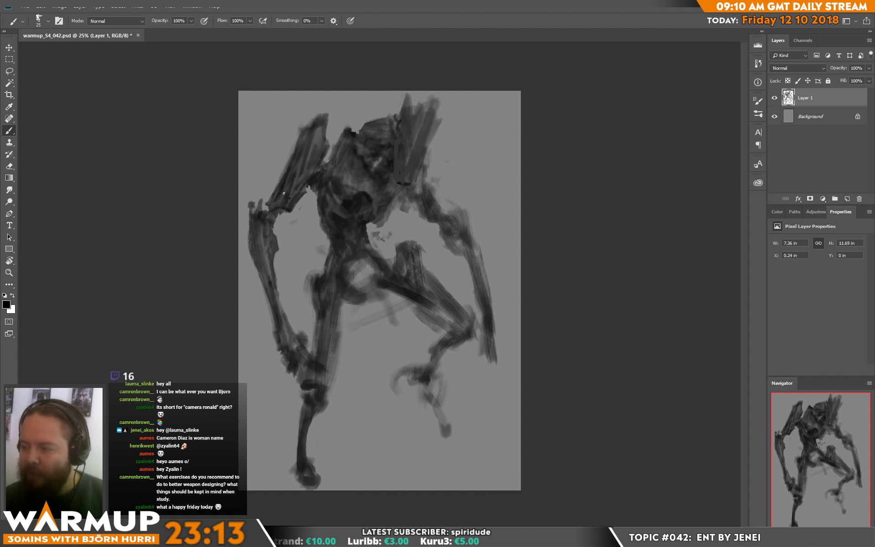
Step: Clean up beside the left elbow with sampled grey and paint a black line down the forearm's outer side
left_click(281, 216, "alt")
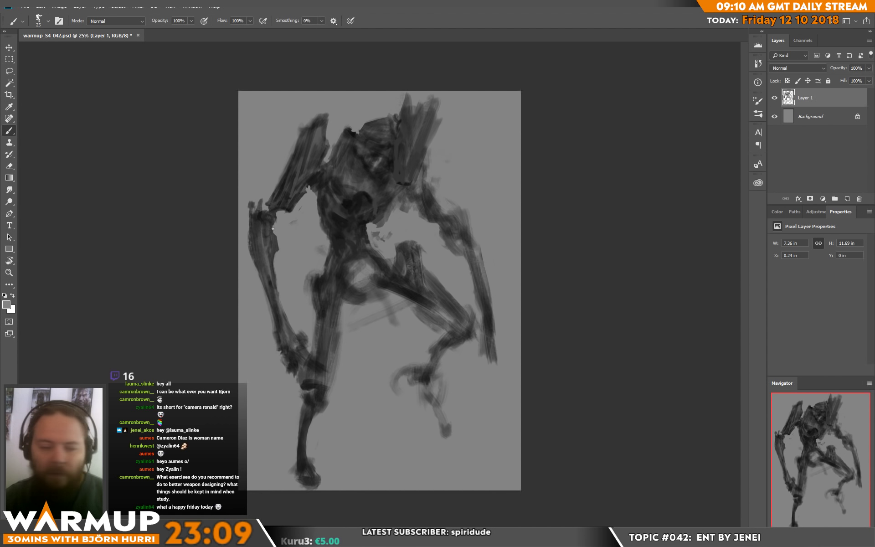
key("d")
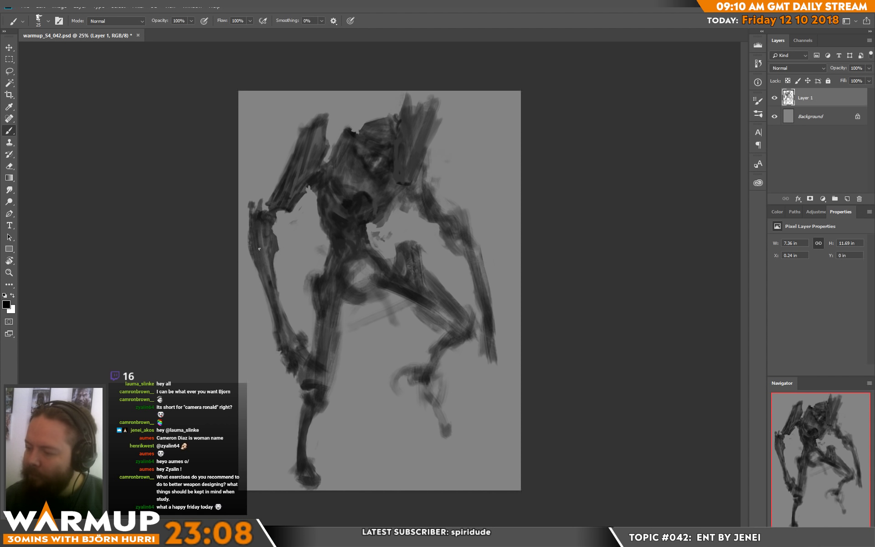
mouse_move(258, 231)
left_mouse_down()
mouse_move(269, 301)
mouse_move(270, 219)
mouse_move(260, 272)
left_mouse_up()
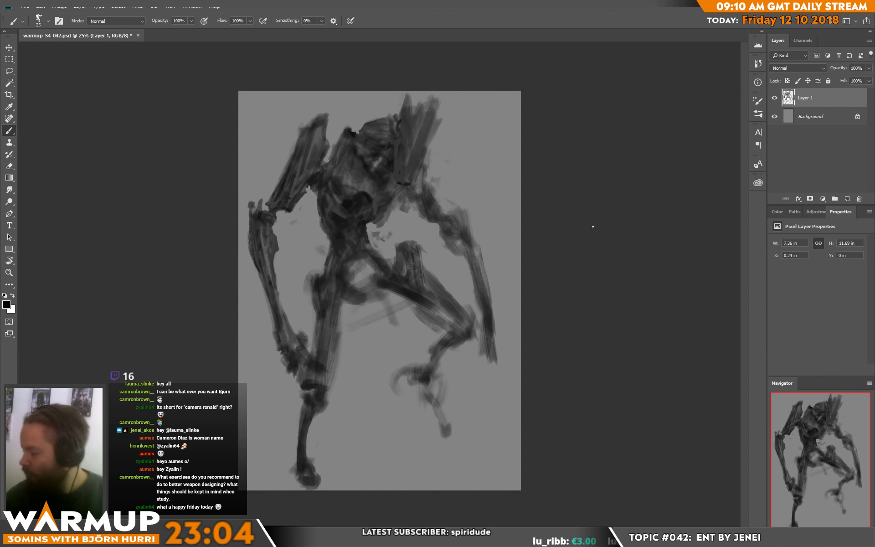
Step: Flip the whole canvas horizontally to check the creature in mirror image
left_click(57, 8)
mouse_move(78, 88)
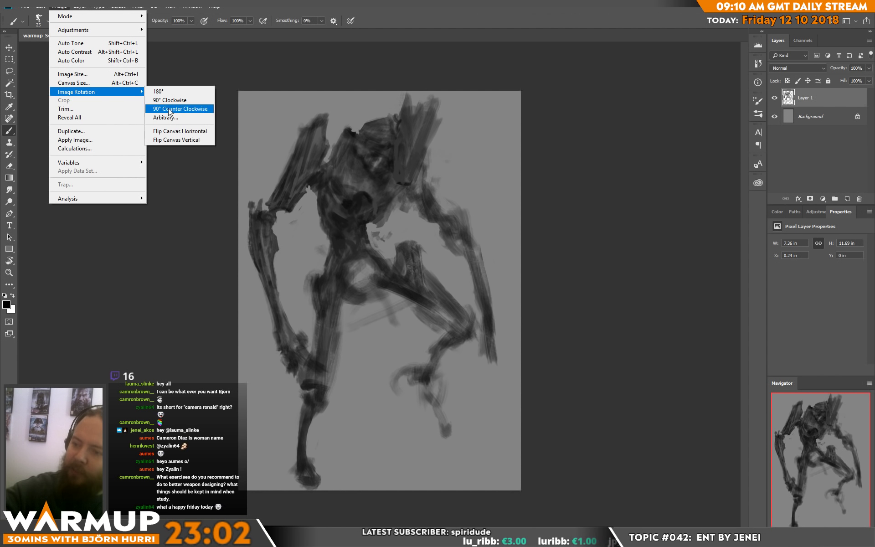
left_click(182, 131)
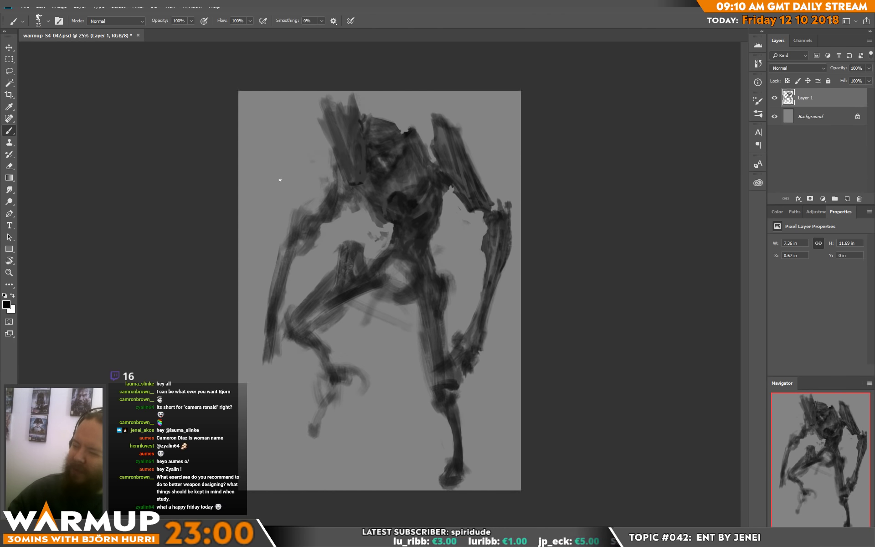
Step: Erase a gap between the head and the shoulder with a 91 px eraser and repaint the head's dark shapes at 70 px
key("e")
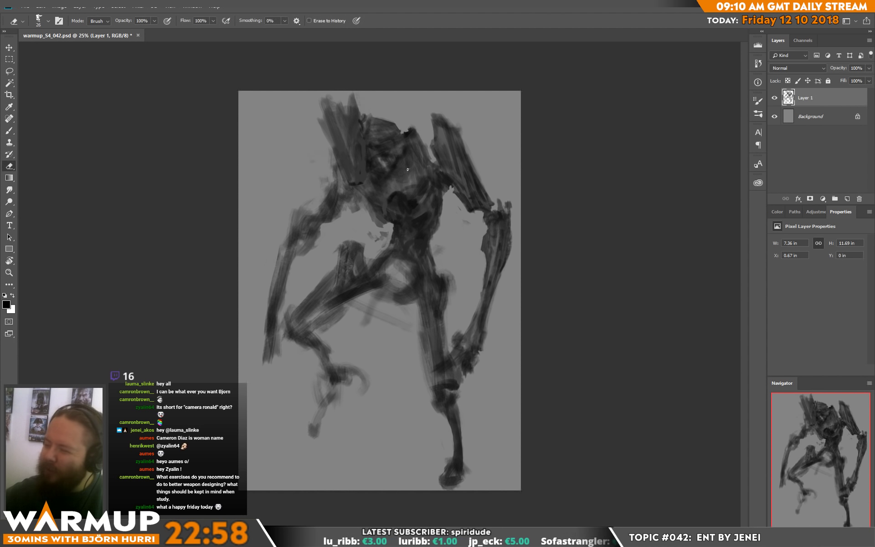
right_click(417, 214)
left_click(481, 145)
mouse_move(392, 107)
left_mouse_down()
mouse_move(393, 148)
mouse_move(407, 149)
mouse_move(391, 120)
mouse_move(392, 139)
mouse_move(401, 139)
mouse_move(376, 142)
mouse_move(375, 152)
mouse_move(375, 126)
mouse_move(450, 146)
mouse_move(378, 124)
mouse_move(375, 145)
mouse_move(393, 133)
mouse_move(392, 154)
left_mouse_up()
key("b")
right_click(382, 136)
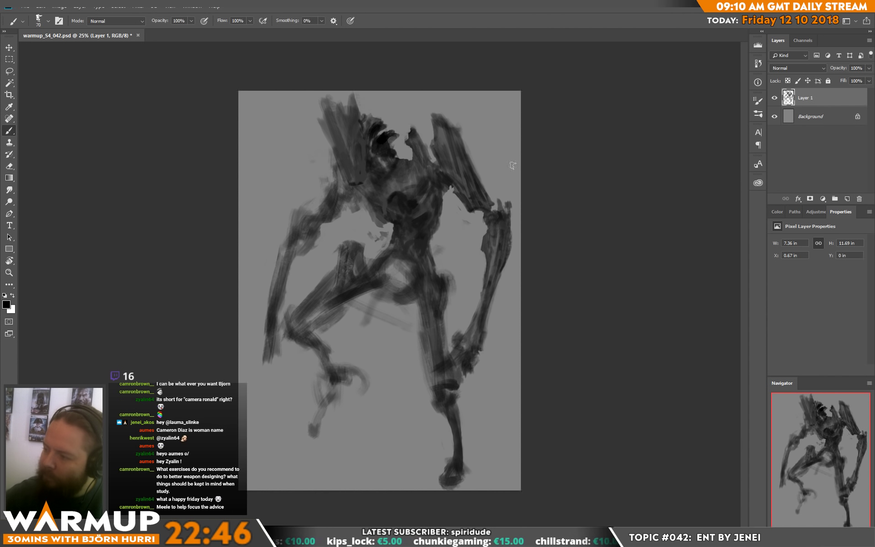
Step: Reduce the brush to 42 px and define the chest's lower left edge with black and sampled dark grey dabs
key("e")
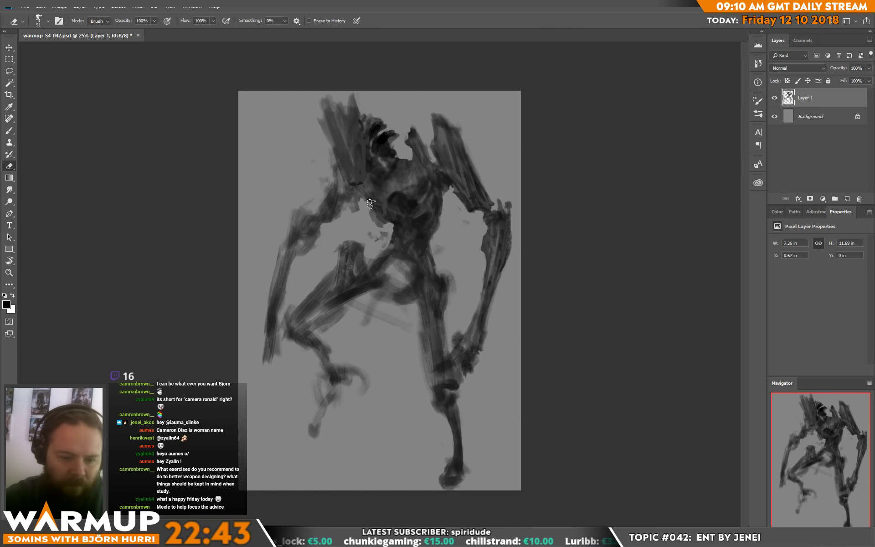
key("b")
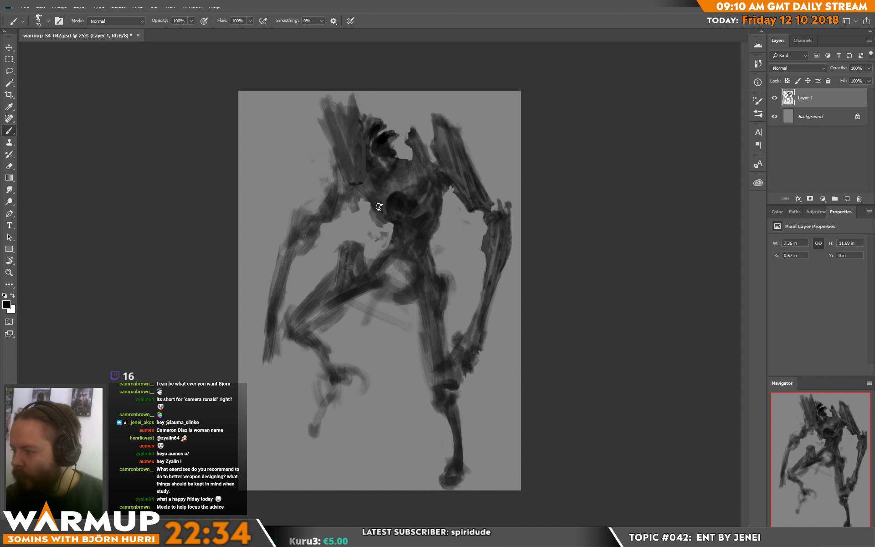
right_click(404, 205)
left_click_drag(472, 144, 465, 144)
left_click(377, 205)
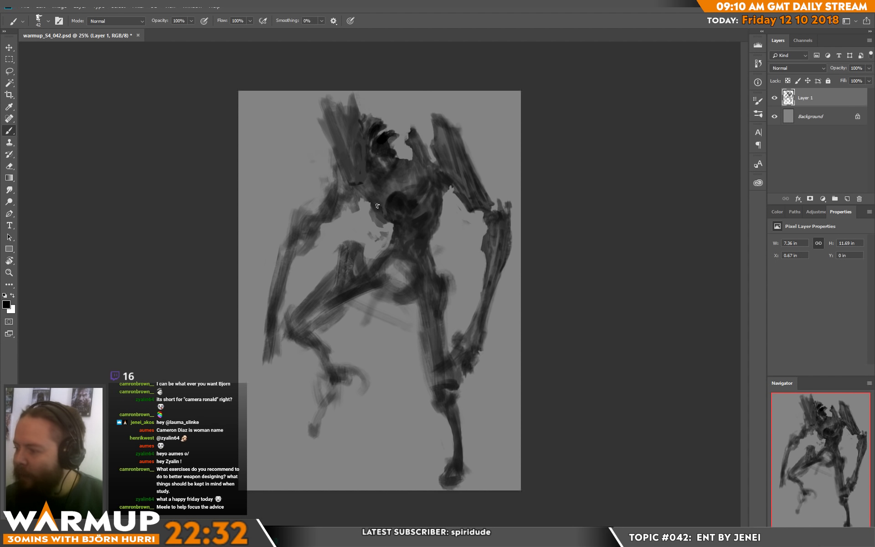
left_click(379, 223, "alt")
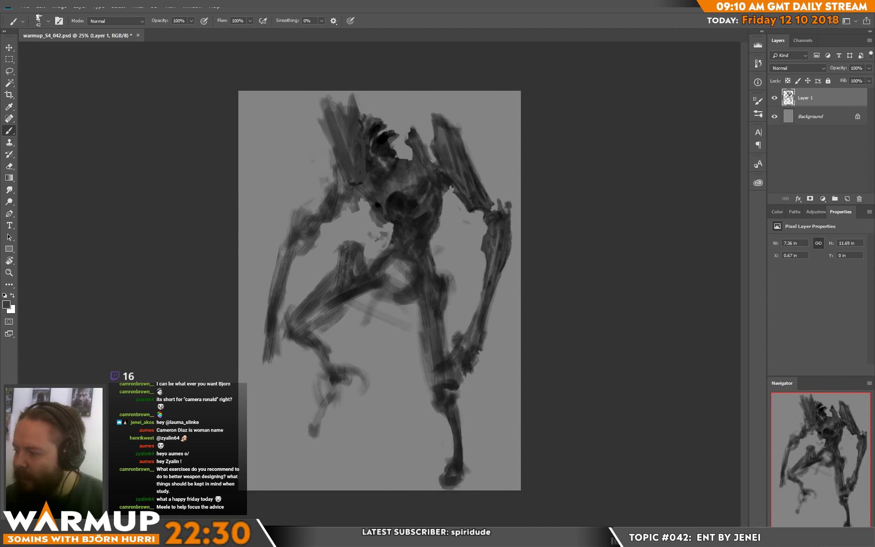
left_click(378, 205, "alt")
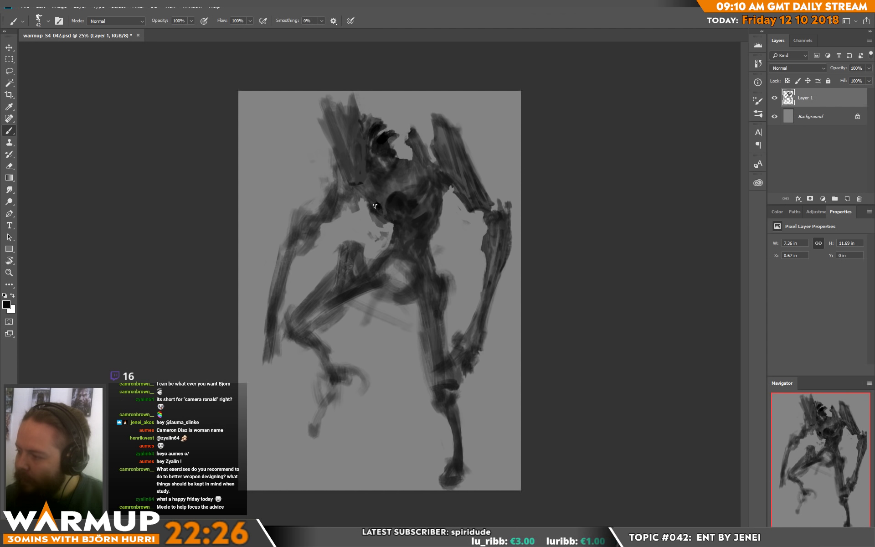
left_click(369, 203, "alt")
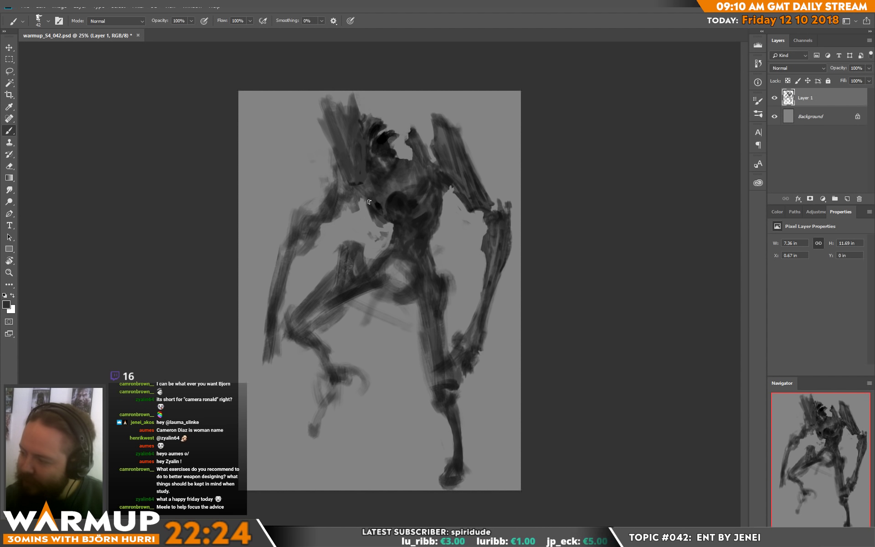
key("d")
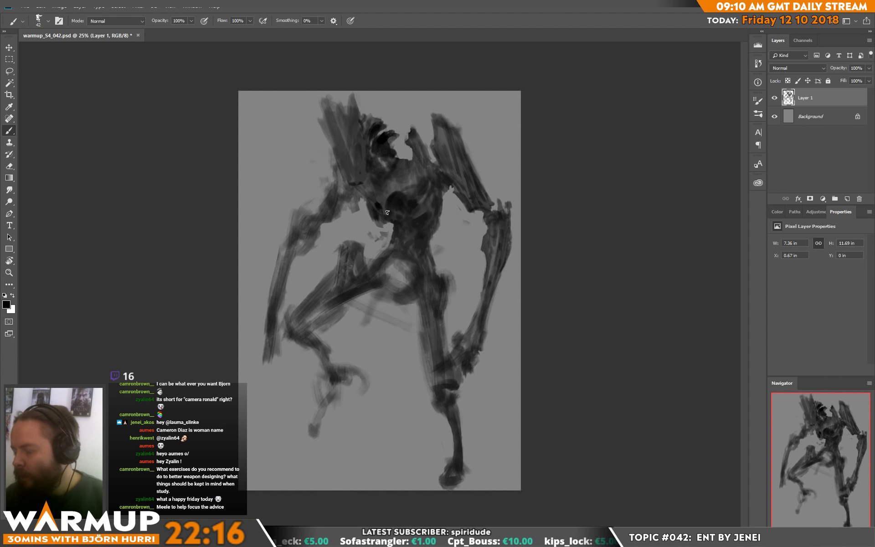
Step: Reduce the brush to 25 px, darken the hollow in the lower chest, and add light strokes along the waist's left edge
right_click(394, 195)
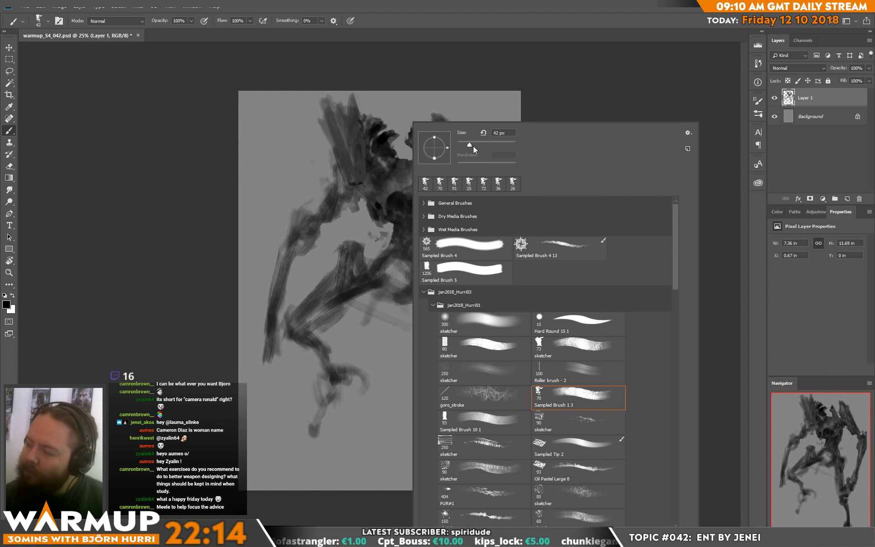
left_click(406, 200)
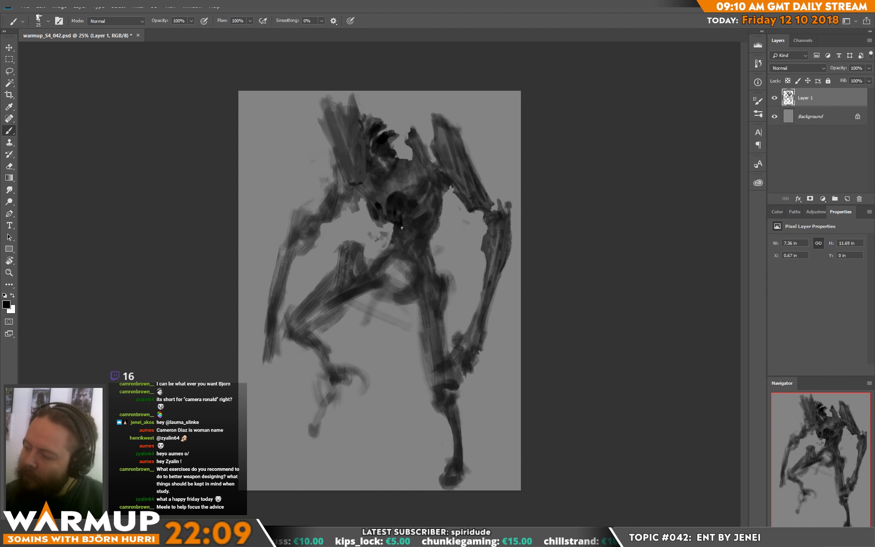
key("x")
left_click_drag(394, 225, 394, 237)
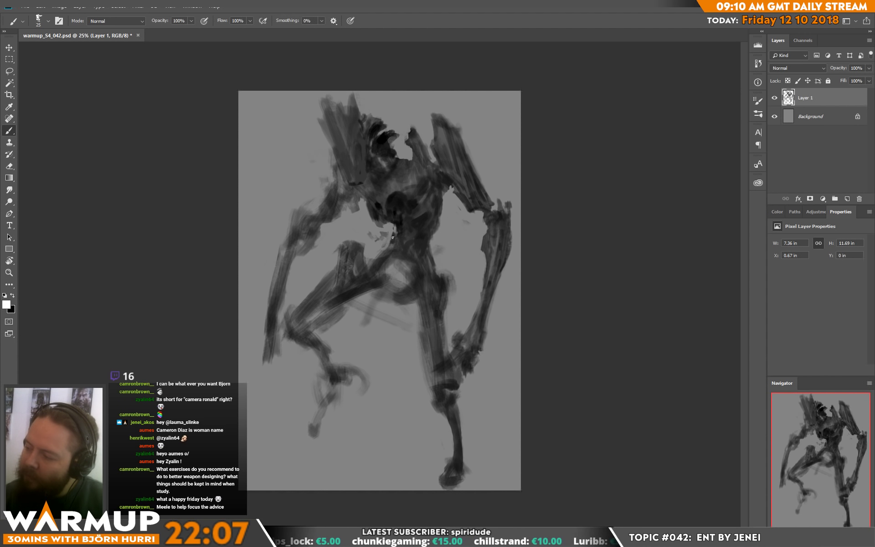
left_click(393, 257, "alt")
left_click(394, 224, "alt")
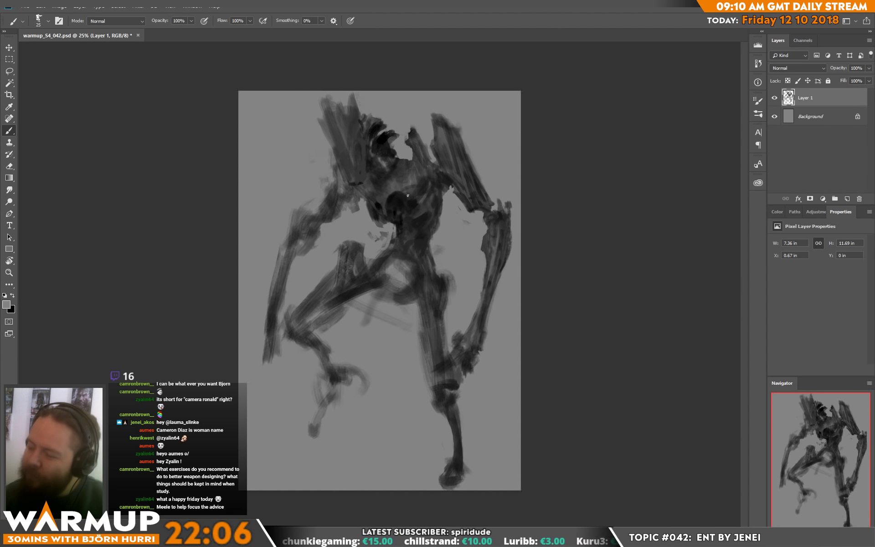
key("d")
key("x")
left_click_drag(395, 228, 396, 233)
left_click(393, 258, "alt")
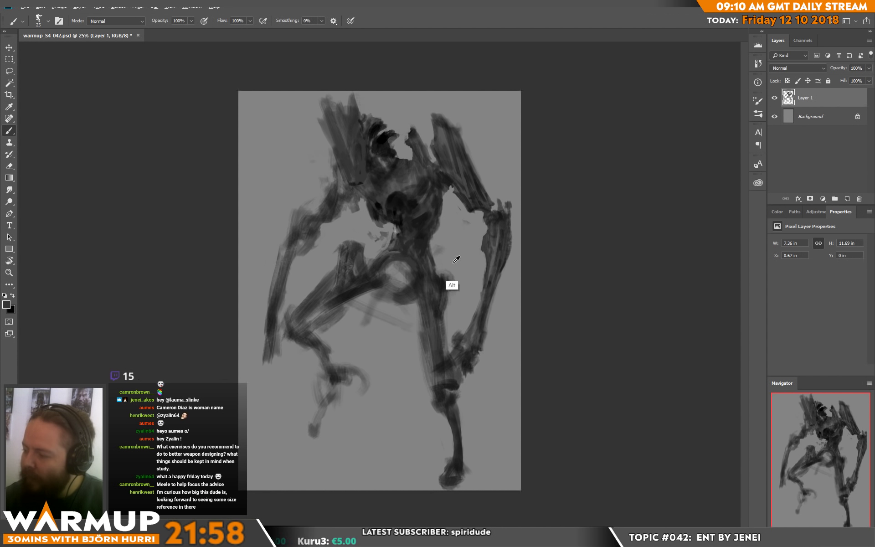
Step: Enlarge the brush to 51 px and carve out the pelvis opening and the area under the raised thigh with background grey
right_click(454, 285)
left_click_drag(520, 145, 523, 146)
left_click(388, 272)
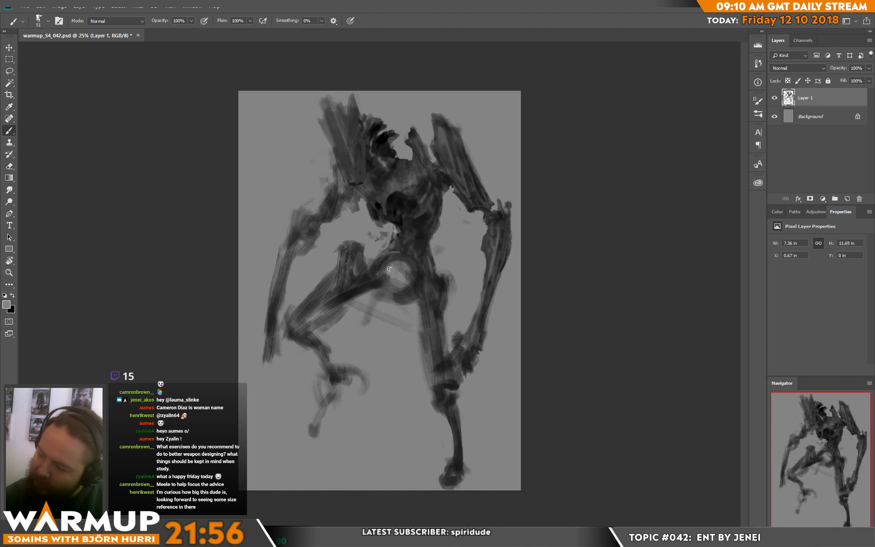
left_click_drag(388, 272, 409, 268)
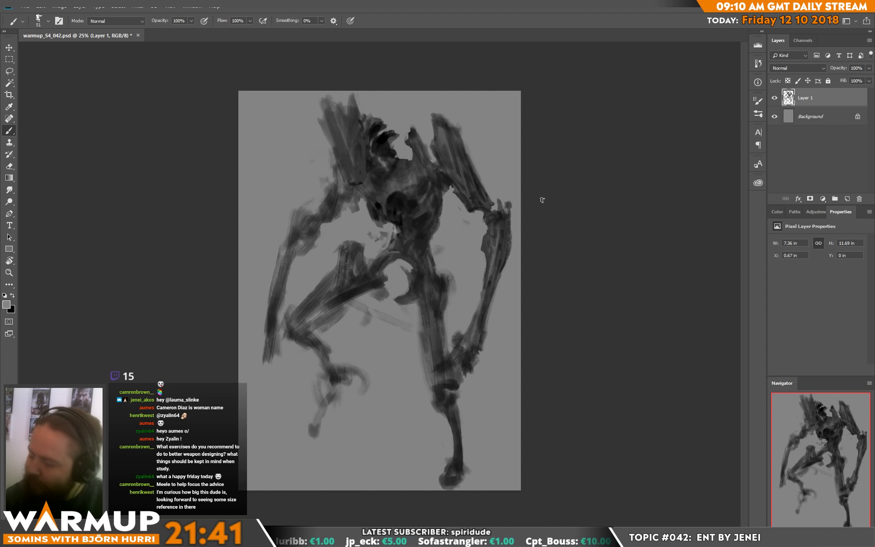
Step: Darken the hip joint at the top of the standing leg with sampled near-black
key("d")
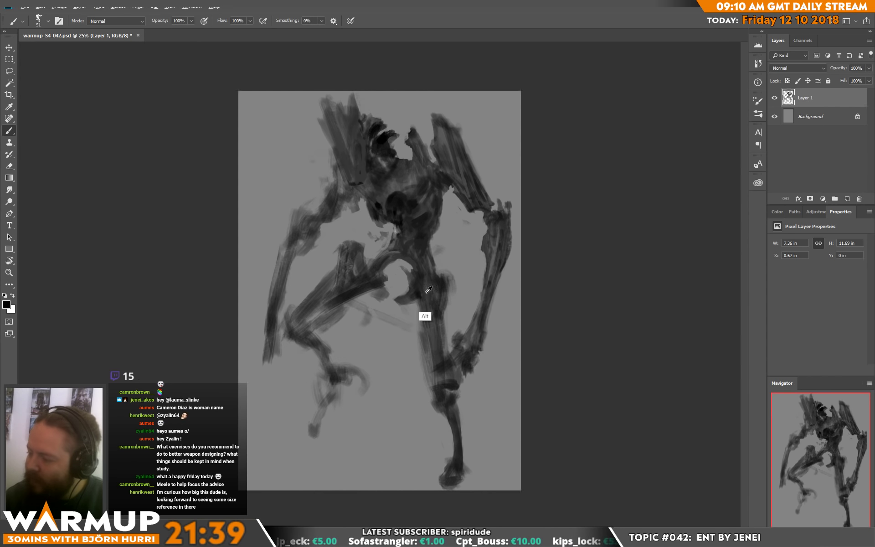
left_click(424, 294, "alt")
left_click(422, 277, "alt")
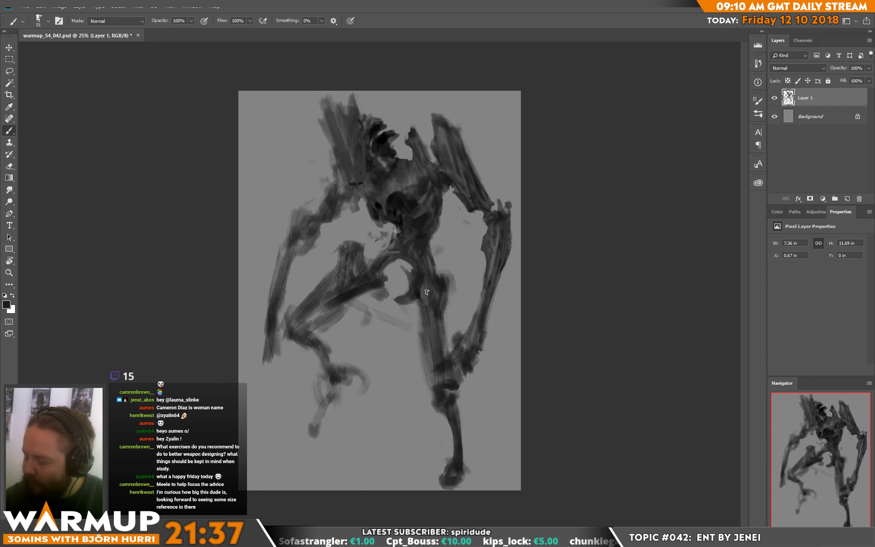
left_click(428, 275, "alt")
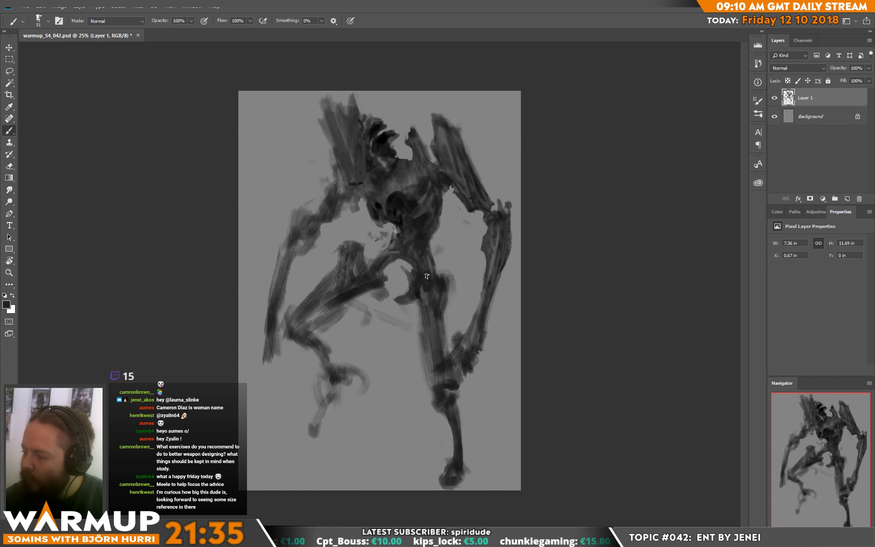
Step: Reduce the brush to 34 px, trim the waist's right edge above the hip with background grey, and touch it up with sampled dark
right_click(439, 264)
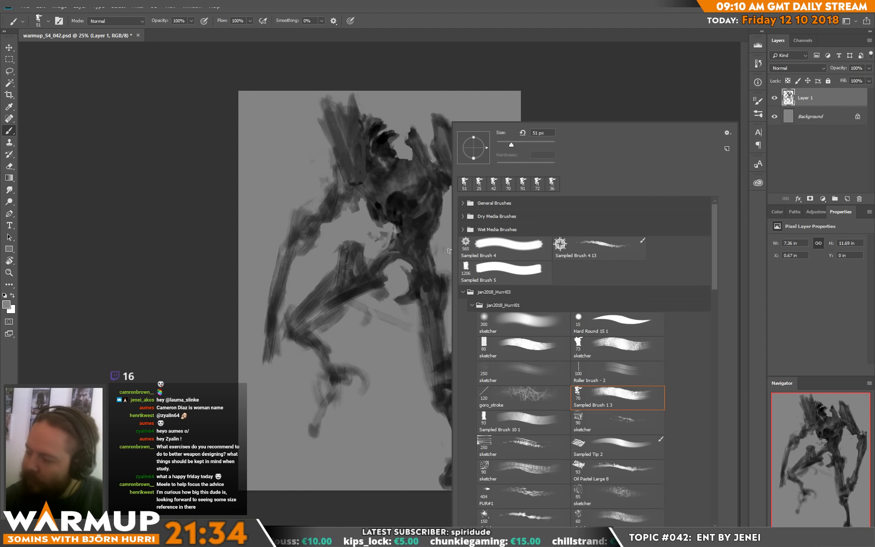
left_click(506, 144)
left_click(429, 262)
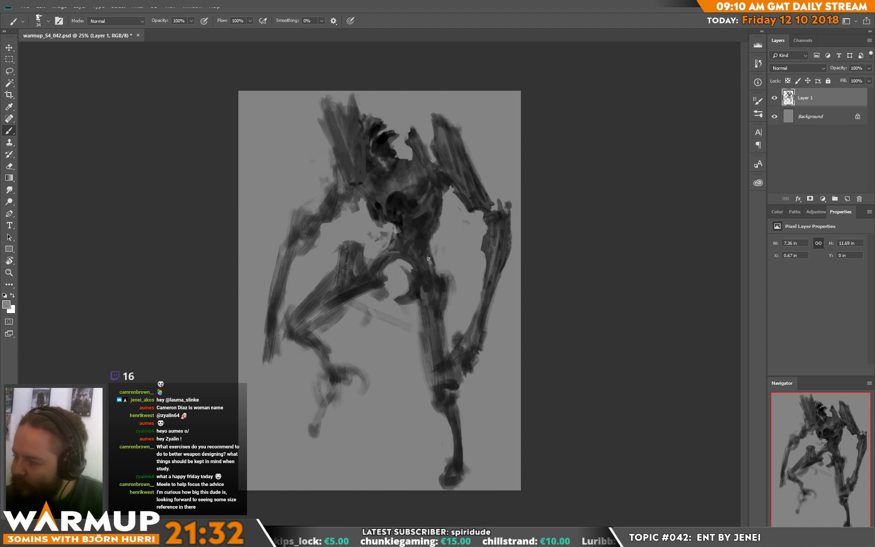
left_click(428, 254, "alt")
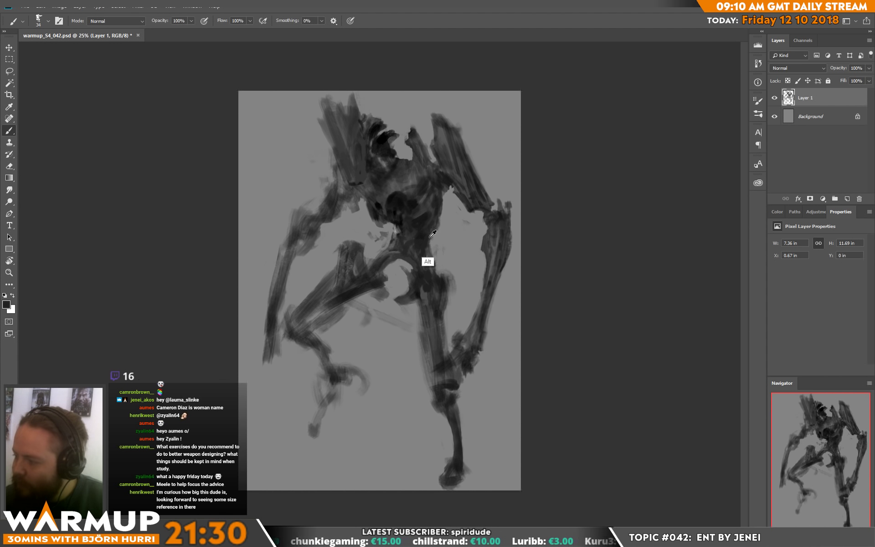
left_click(429, 237, "alt")
left_click(426, 233, "alt")
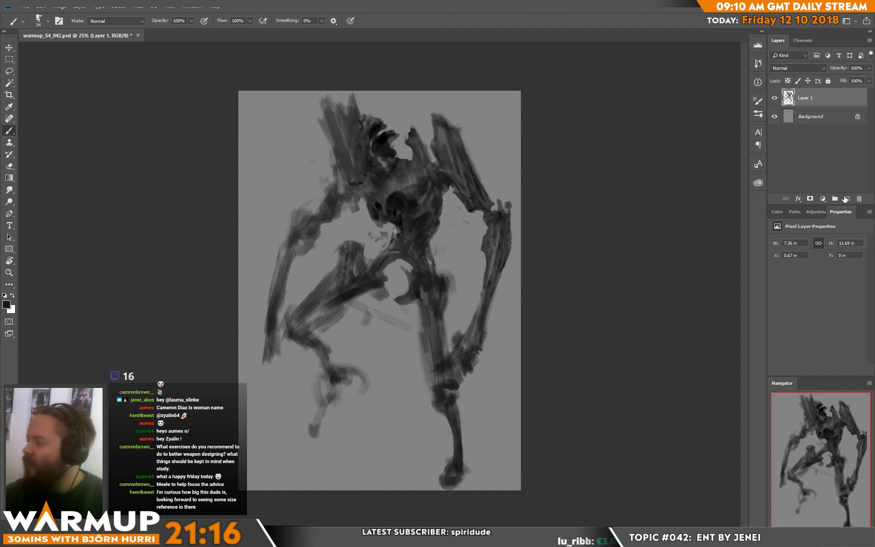
Step: Add a new layer and sketch a small dark human figure with outstretched arms as a size reference in the canvas's lower left corner
left_click(847, 199)
mouse_move(264, 468)
left_mouse_down()
mouse_move(263, 395)
mouse_move(275, 405)
mouse_move(292, 463)
left_mouse_up()
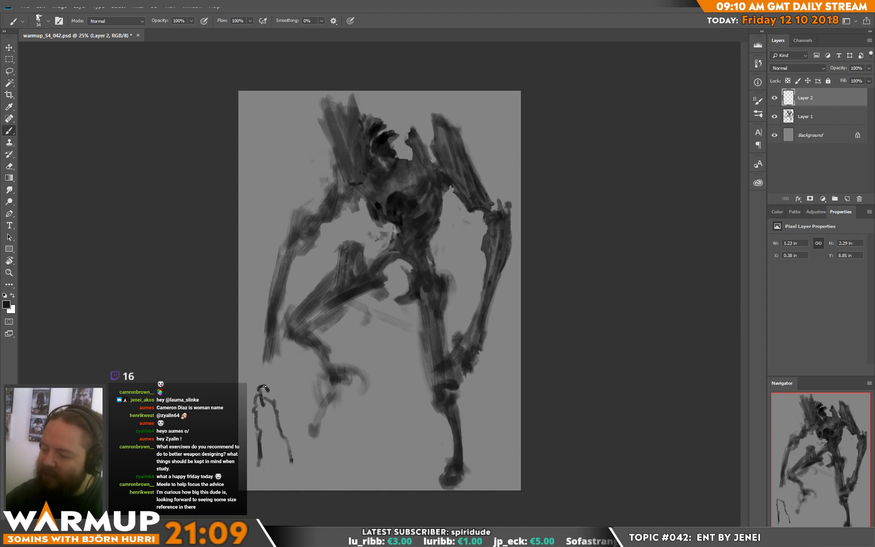
left_click_drag(263, 391, 257, 408)
mouse_move(264, 405)
left_mouse_down()
mouse_move(287, 428)
mouse_move(296, 419)
mouse_move(293, 429)
mouse_move(258, 410)
mouse_move(246, 426)
mouse_move(266, 406)
mouse_move(275, 421)
mouse_move(260, 420)
mouse_move(273, 426)
mouse_move(270, 419)
mouse_move(290, 469)
left_mouse_up()
left_click_drag(270, 431, 260, 465)
mouse_move(259, 411)
left_mouse_down()
mouse_move(293, 470)
mouse_move(274, 419)
mouse_move(290, 466)
left_mouse_up()
left_click_drag(239, 418, 251, 432)
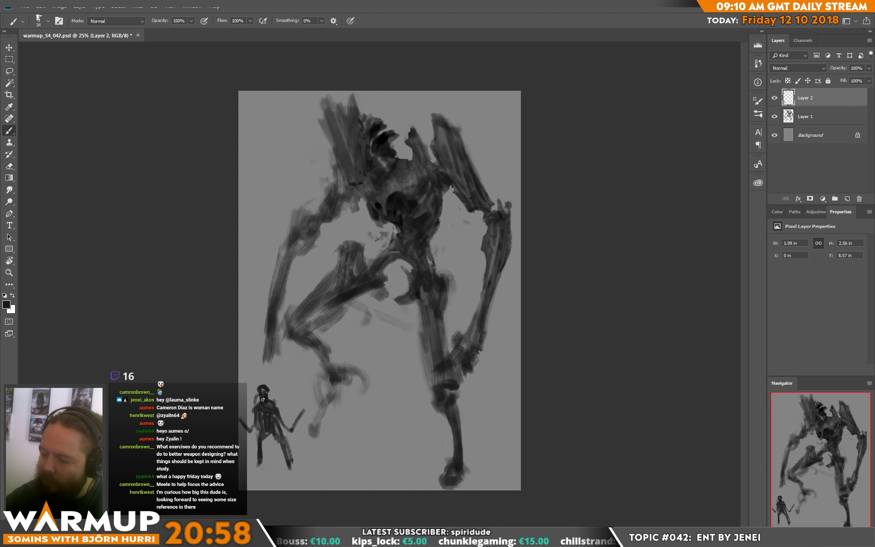
Step: Refine the small human figure by erasing around its head and legs and repainting the silhouette in dark grey
key("e")
mouse_move(254, 385)
left_mouse_down()
mouse_move(272, 389)
mouse_move(265, 394)
left_mouse_up()
key("b")
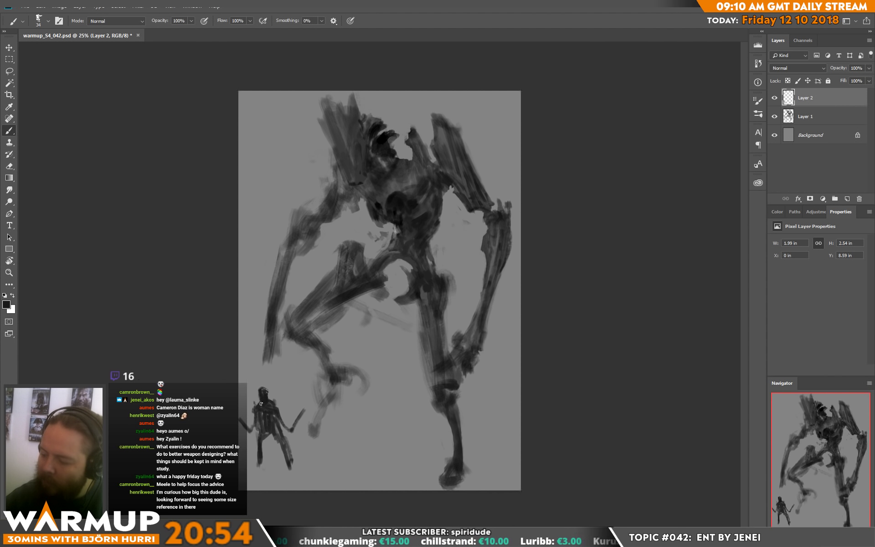
key("e")
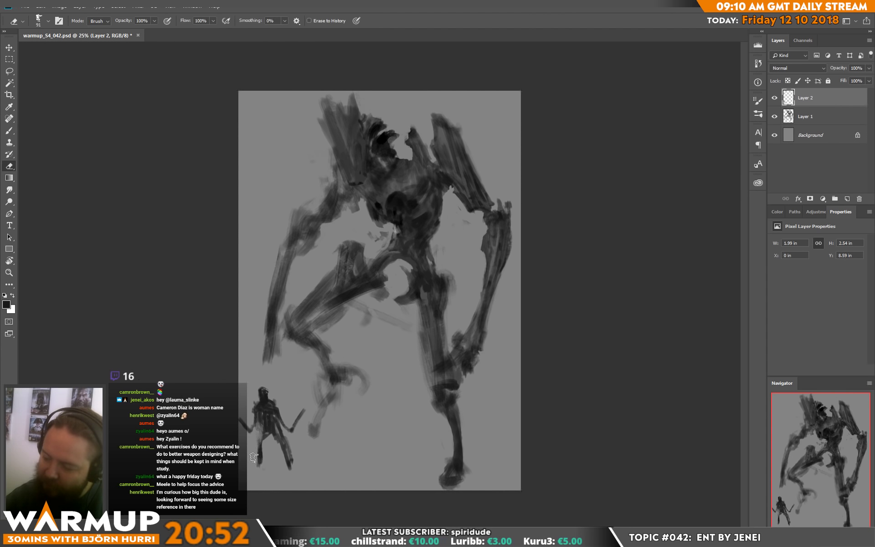
key("b")
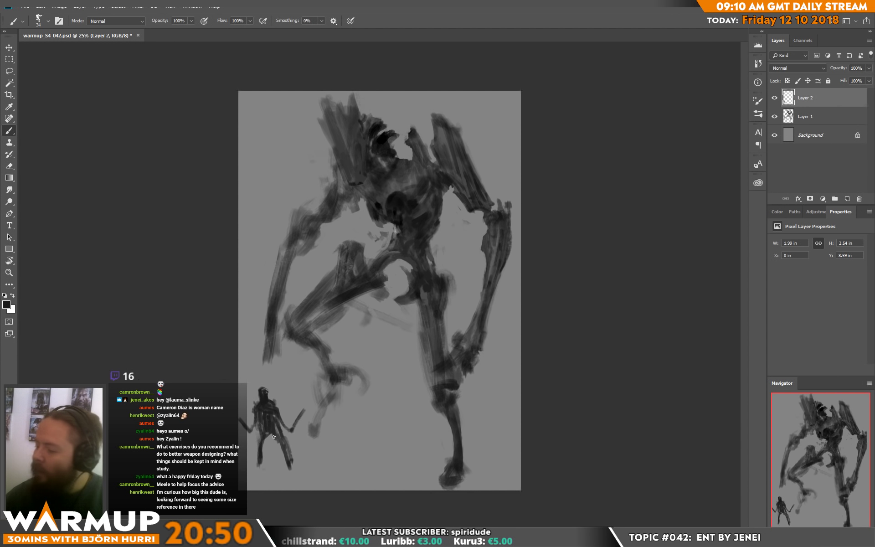
key("e")
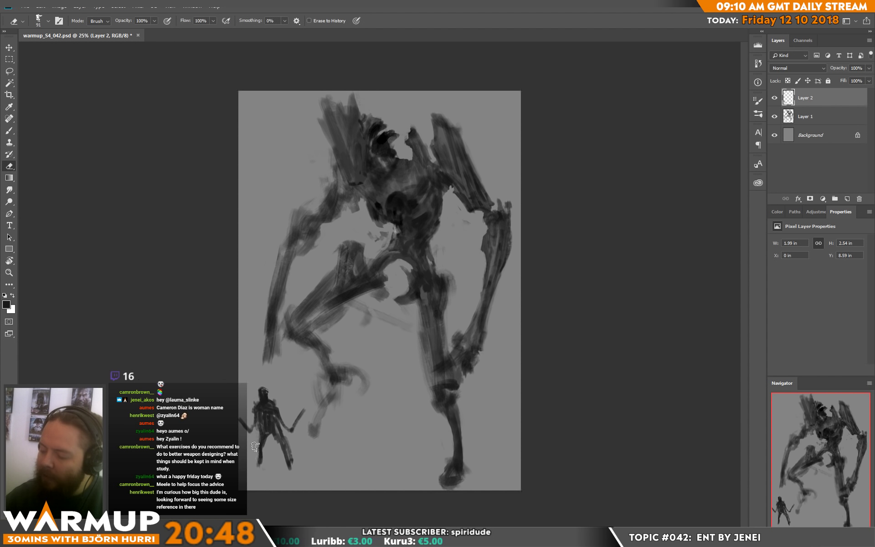
Step: Activate Layer 1 and use the Crop tool to extend the canvas by about 0.6 in beyond its left edge
left_click(795, 120)
key("b")
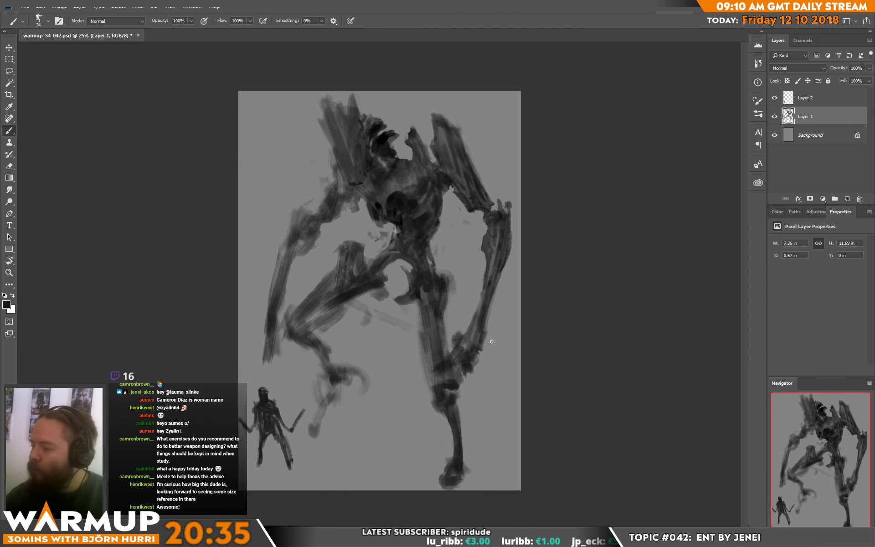
key("x")
key("c")
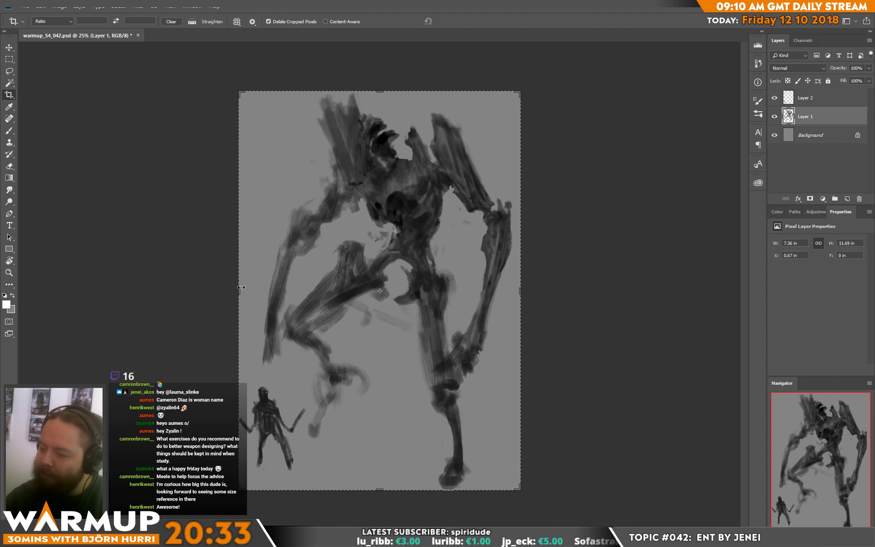
left_click_drag(239, 291, 229, 292)
key("Return")
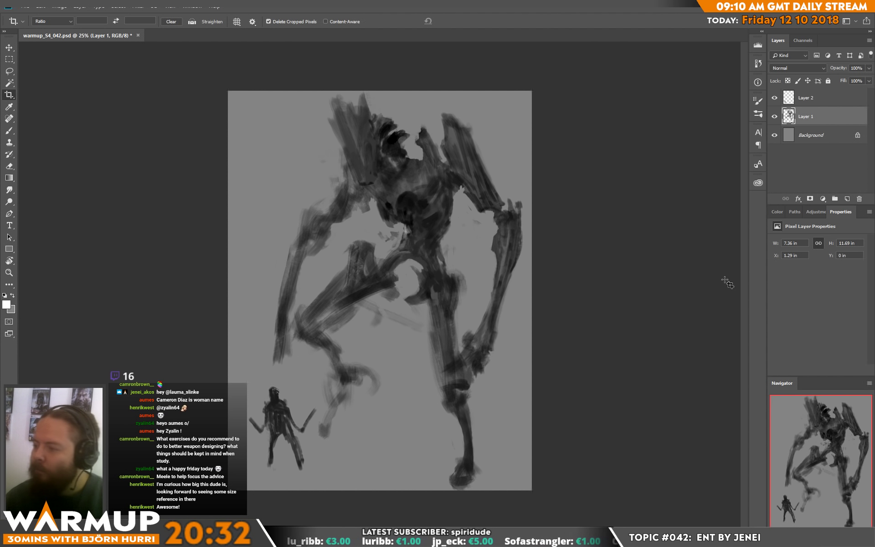
Step: Activate Layer 2 and move the small human figure about 0.33 in left and 0.14 in down
key("b")
left_click(806, 101)
key("v")
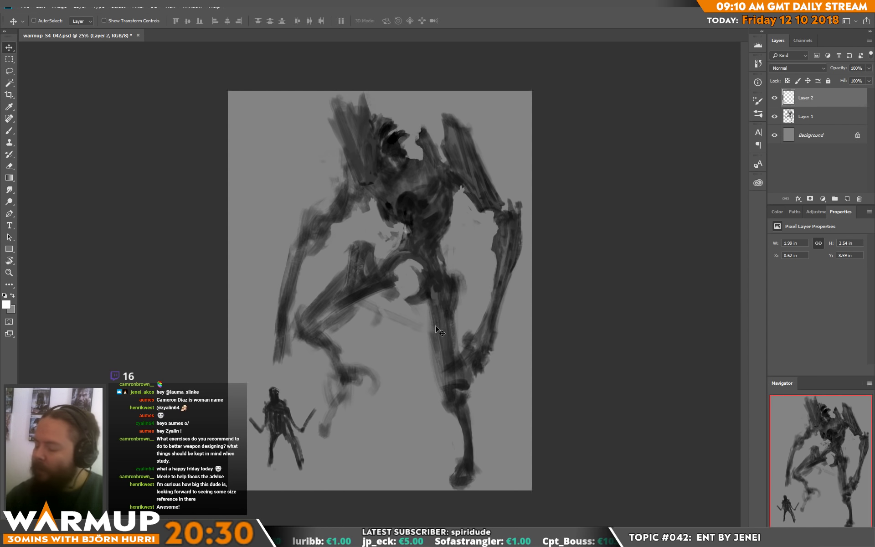
left_click_drag(444, 334, 433, 336)
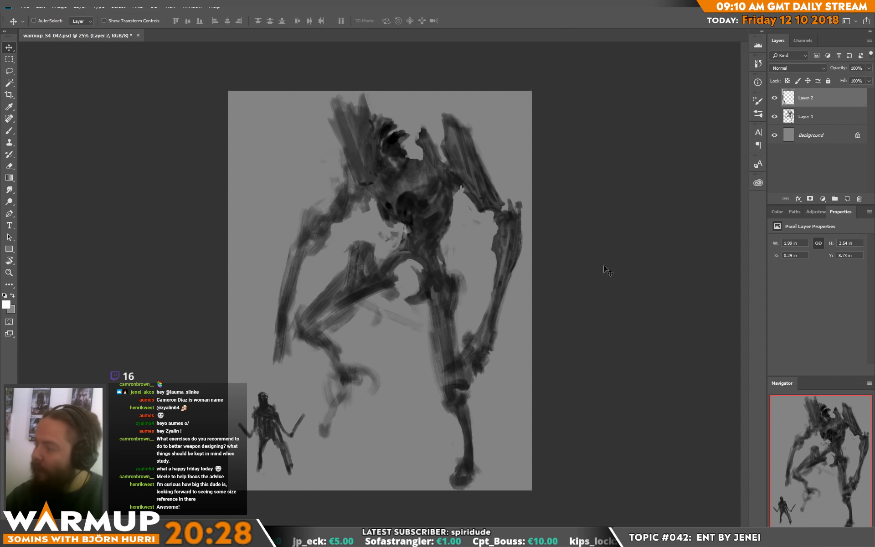
Step: On Layer 1, paint dark bark strokes along the raised leg's thigh and around its knee with the 34 px brush
left_click(813, 116)
key("b")
key("d")
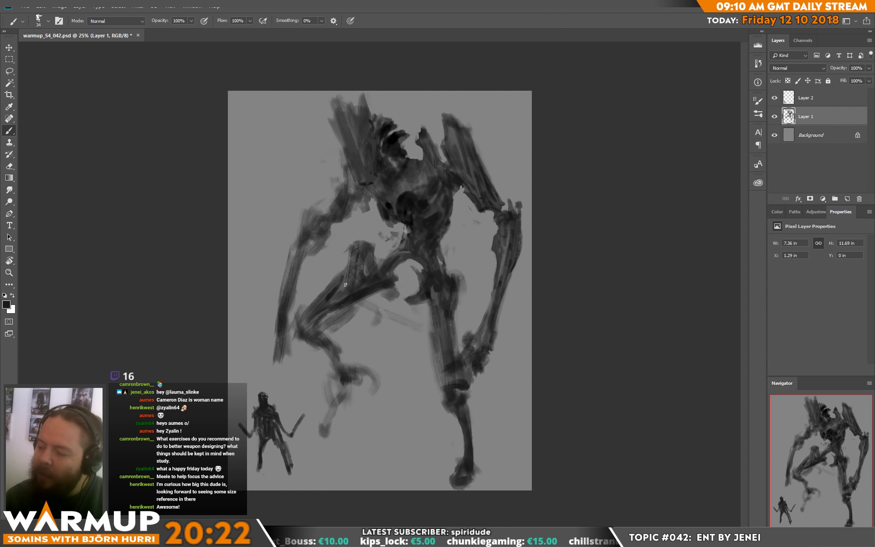
left_click(326, 300, "alt")
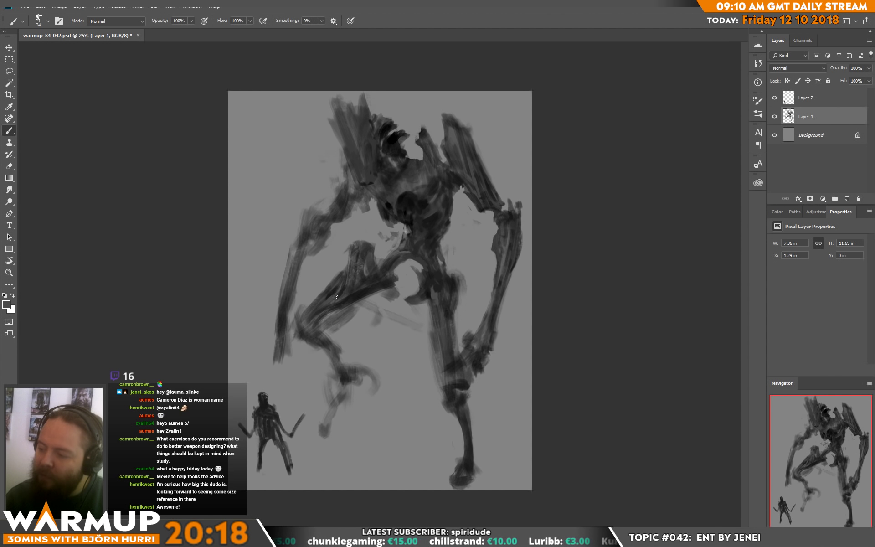
left_click(333, 303, "alt")
mouse_move(298, 328)
left_mouse_down()
mouse_move(301, 310)
mouse_move(313, 330)
left_mouse_up()
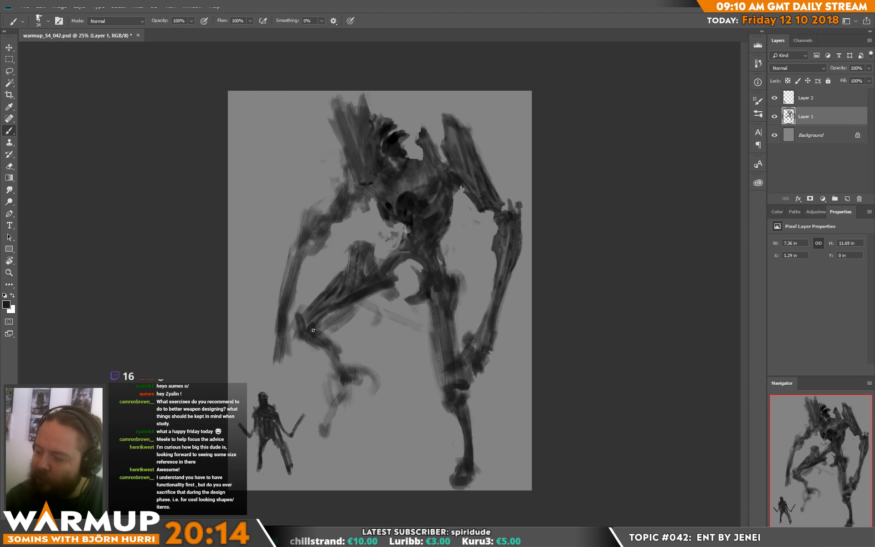
Step: Reduce the eraser to 39 px and clean up the silhouette around the raised leg's knee
key("e")
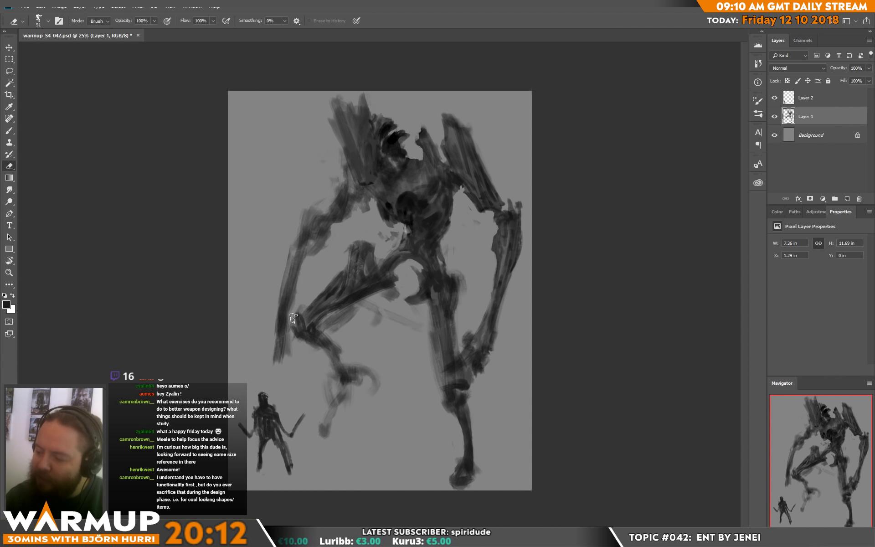
right_click(299, 313)
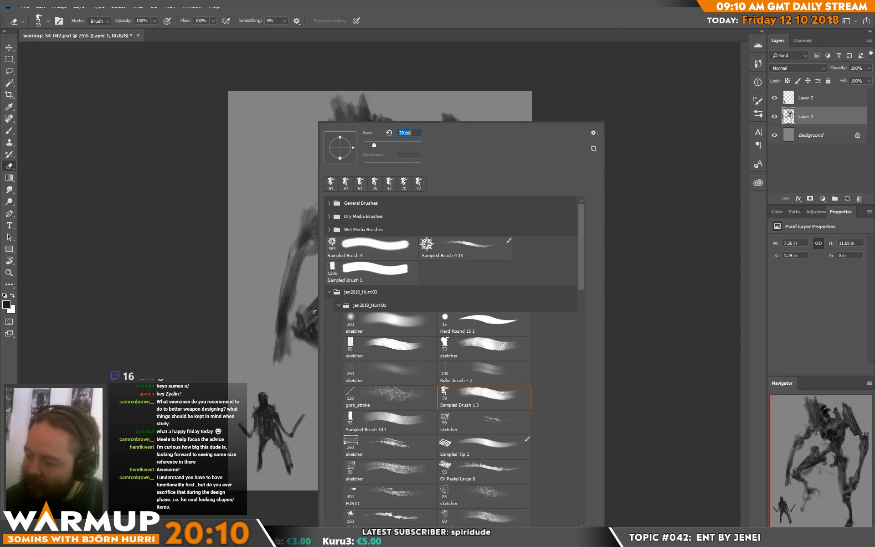
left_click(296, 320)
Step: Paint the wrist and forearm of the arm beside the raised leg with sampled dark greys, defining the wrist joint and outer edge
key("b")
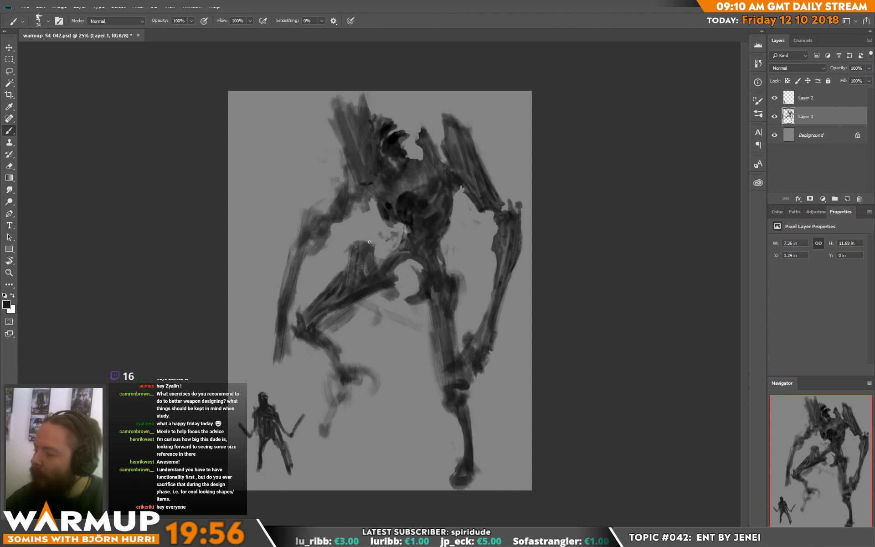
left_click_drag(279, 305, 273, 331)
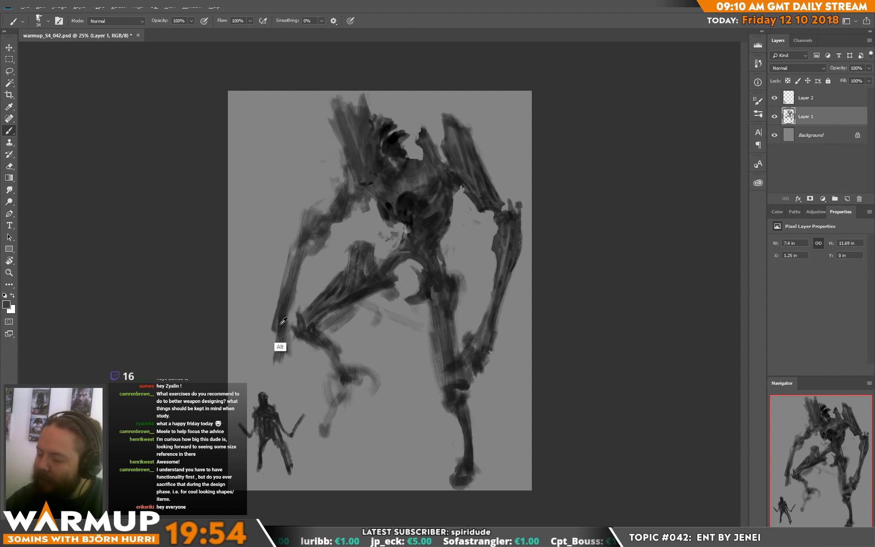
left_click(287, 308, "alt")
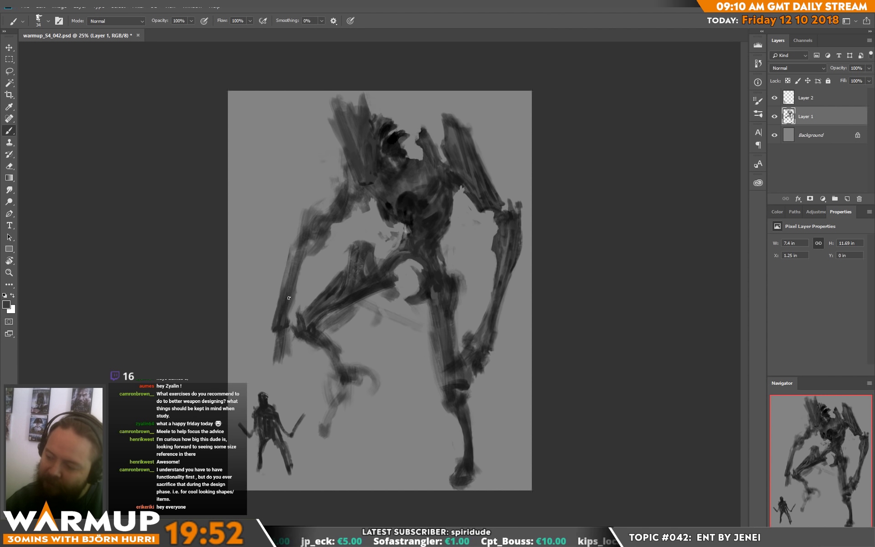
left_click(280, 318, "alt")
mouse_move(276, 327)
left_mouse_down()
mouse_move(300, 240)
mouse_move(295, 263)
mouse_move(296, 241)
left_mouse_up()
left_click(296, 263, "alt")
left_click(283, 325, "alt")
Step: Define the same arm's elbow with black strokes and erase its soft edges into a sharper, jagged silhouette
key("e")
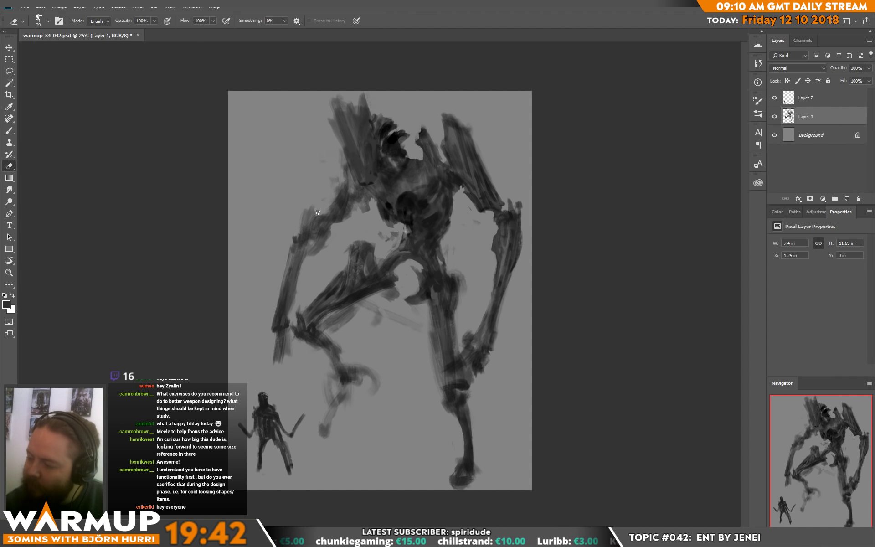
key("b")
key("d")
mouse_move(313, 219)
left_mouse_down()
mouse_move(315, 235)
mouse_move(304, 219)
mouse_move(297, 237)
left_mouse_up()
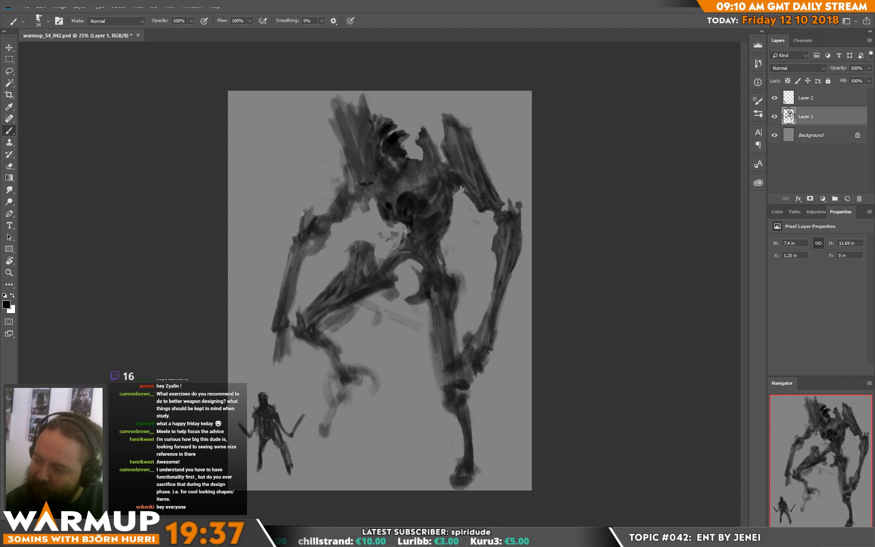
key("e")
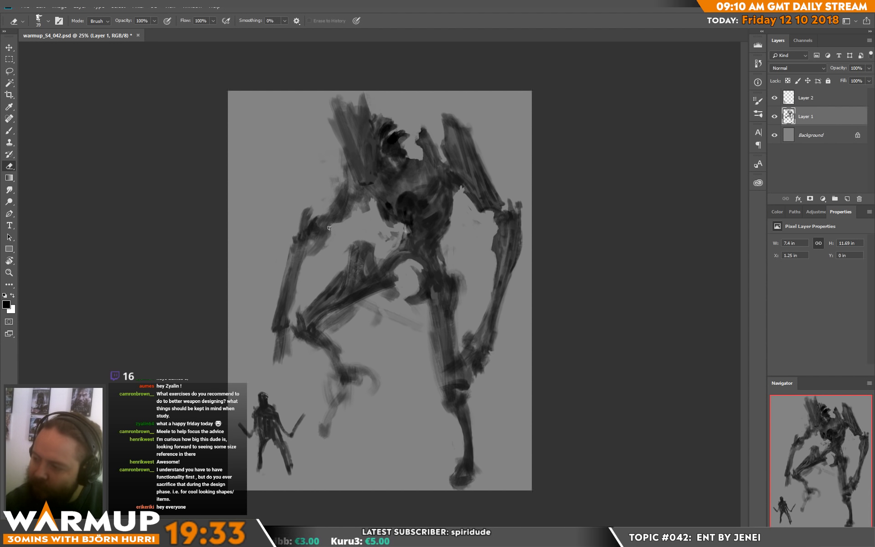
Step: Detail the same arm's upper part below the shoulder with sampled tones, reducing the brush to 23 px for finer strokes
key("b")
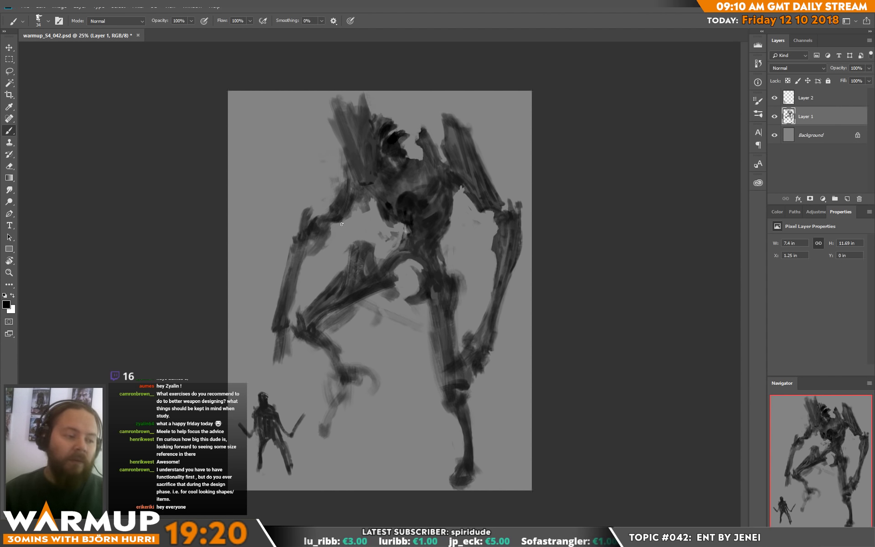
left_click(353, 184, "alt")
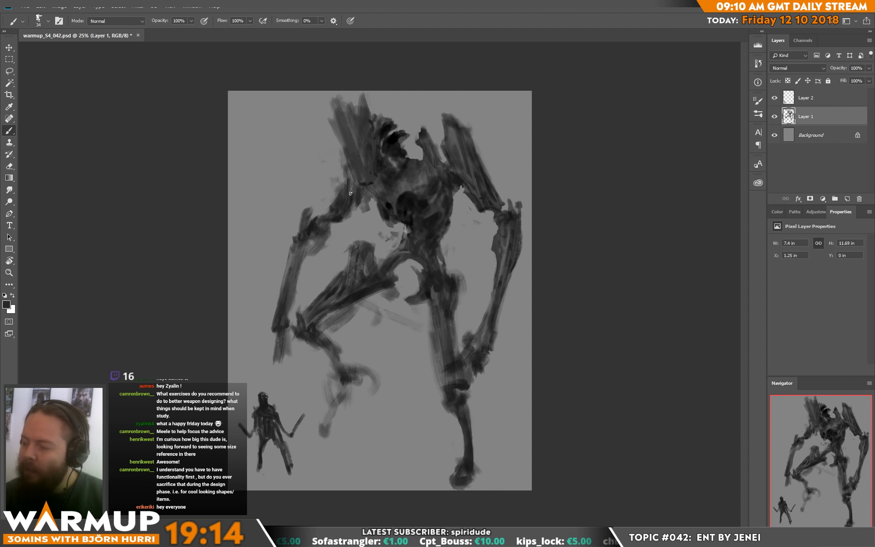
left_click(352, 187, "alt")
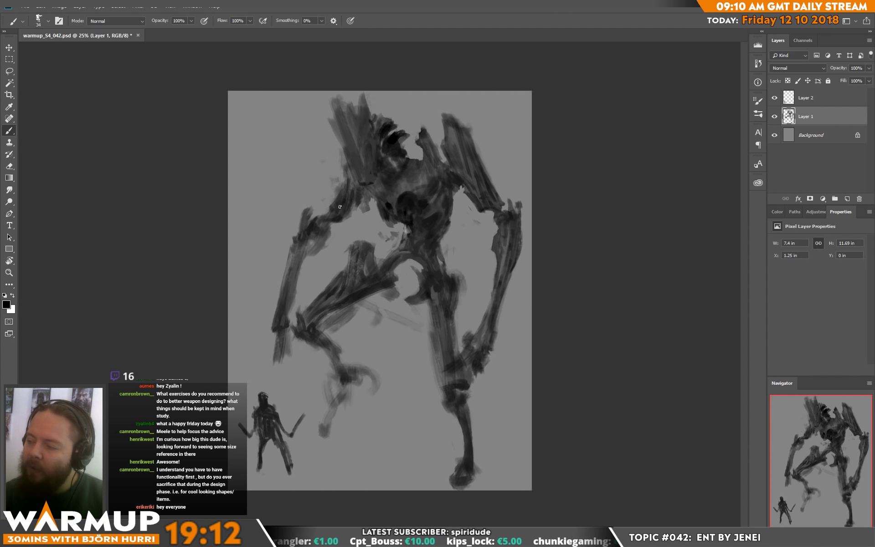
left_click(339, 200, "alt")
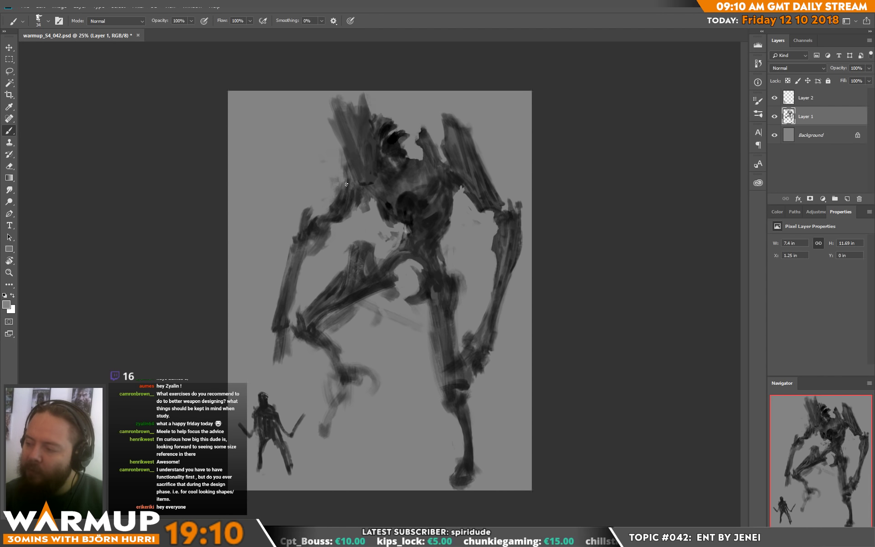
right_click(345, 197)
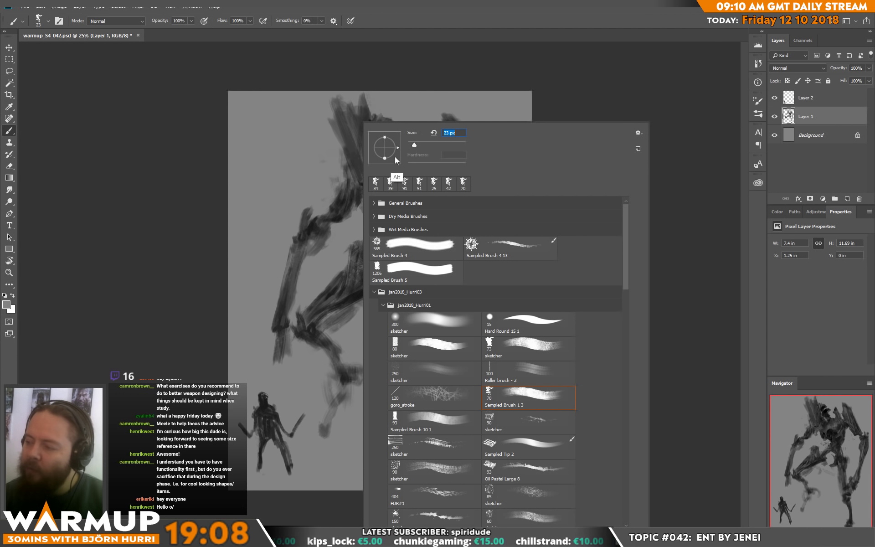
left_click(347, 185, "alt")
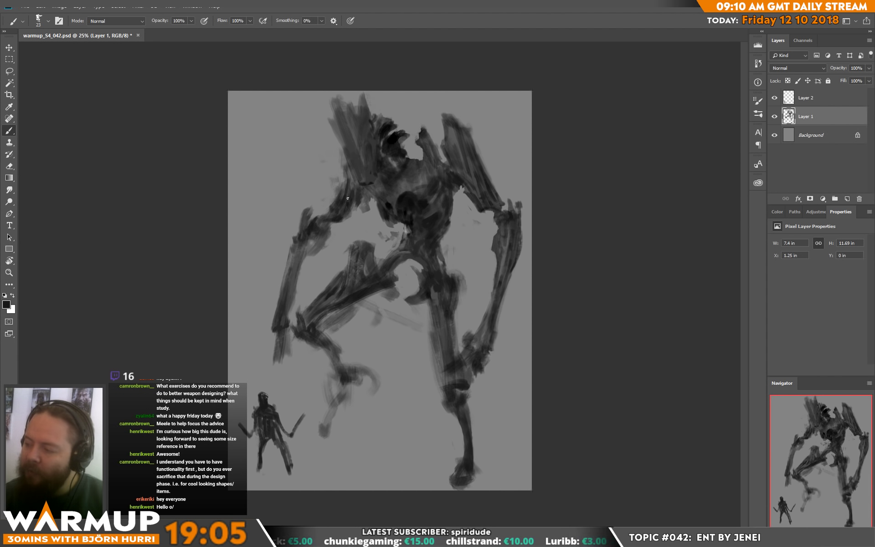
left_click(343, 205, "alt")
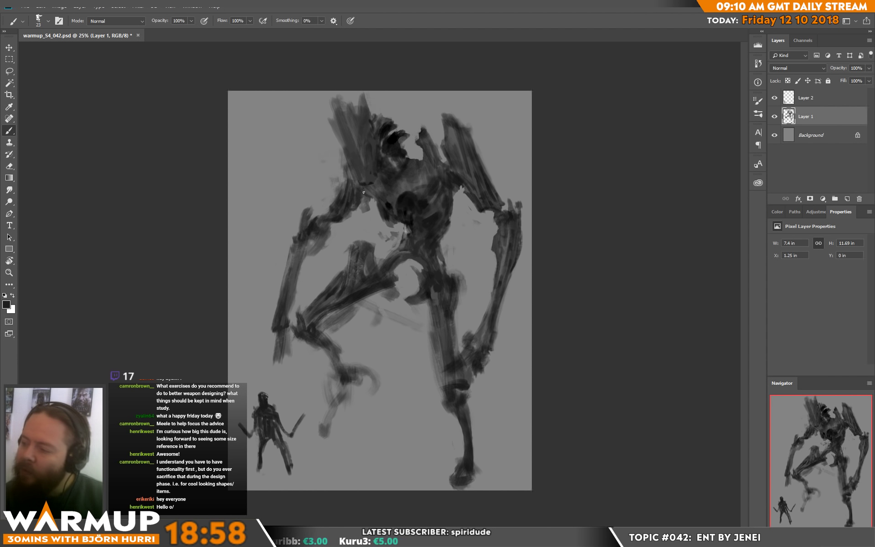
Step: Reset the colours to black and white, enlarge the eraser to 39 px and erase the loose grey strokes beneath the same arm's armpit
key("d")
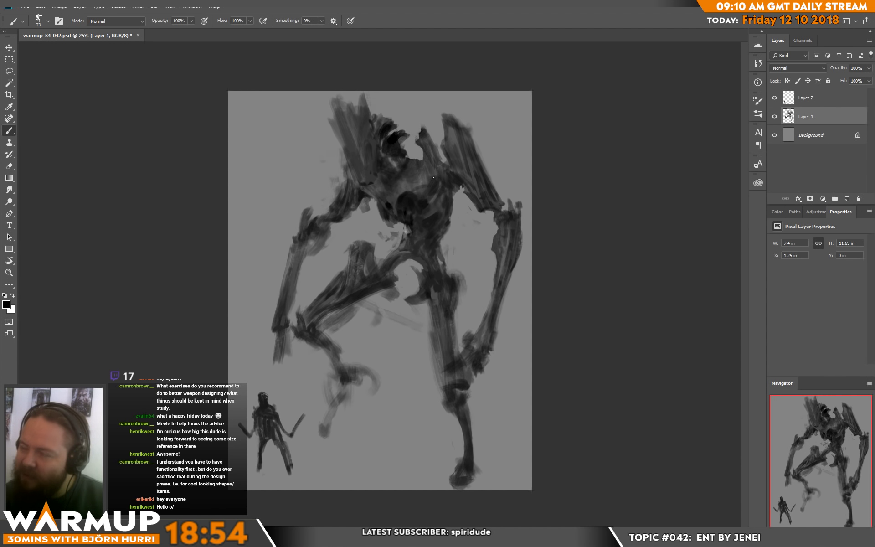
key("e")
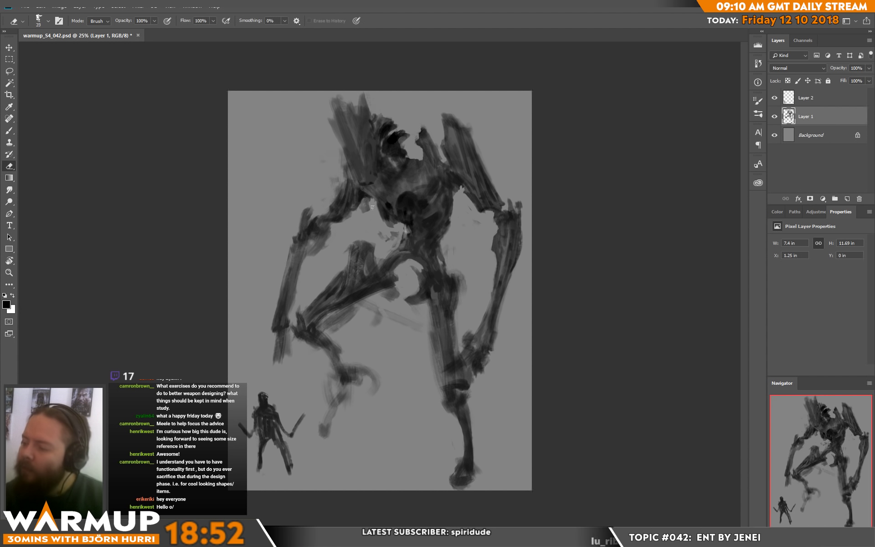
key("bracketright")
key("bracketright")
left_click_drag(366, 204, 363, 212)
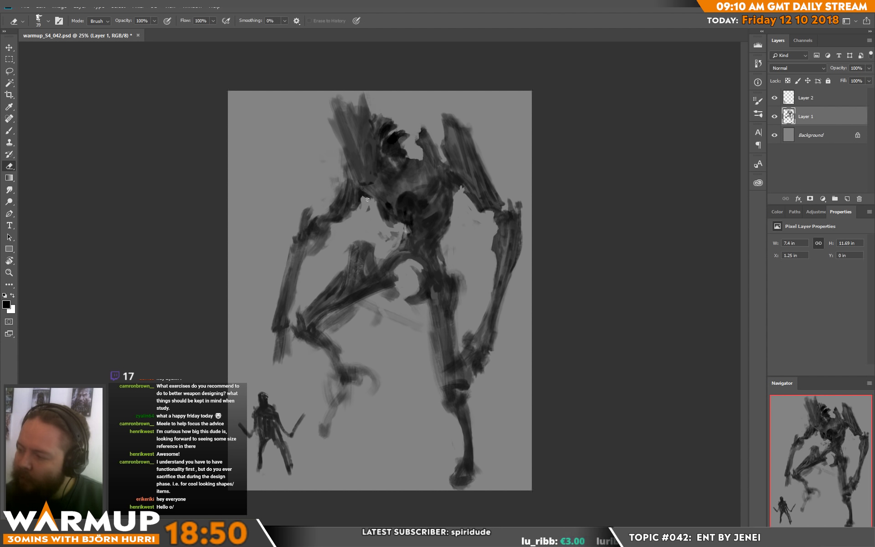
Step: Paint a small black hollow where that shoulder meets the chest, and add sampled lighter grey strokes along its lower rim and the chest
key("b")
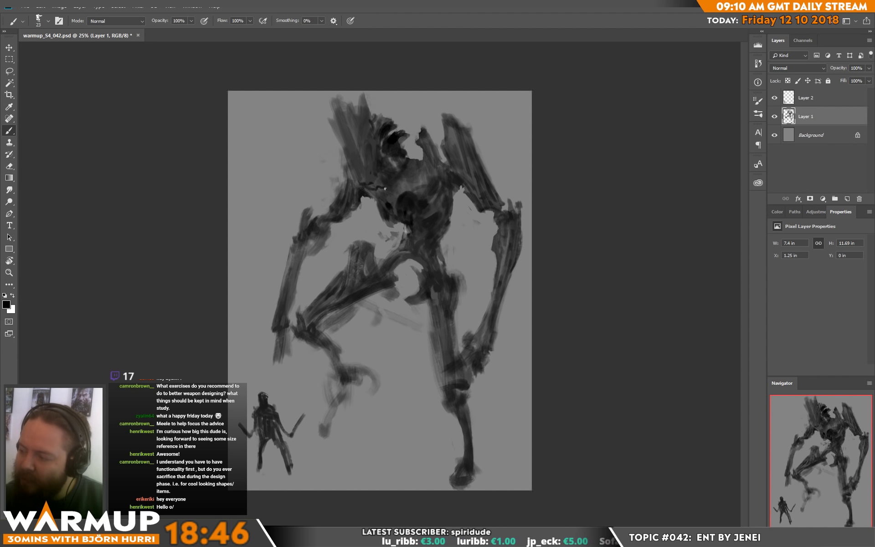
left_click_drag(370, 187, 380, 184)
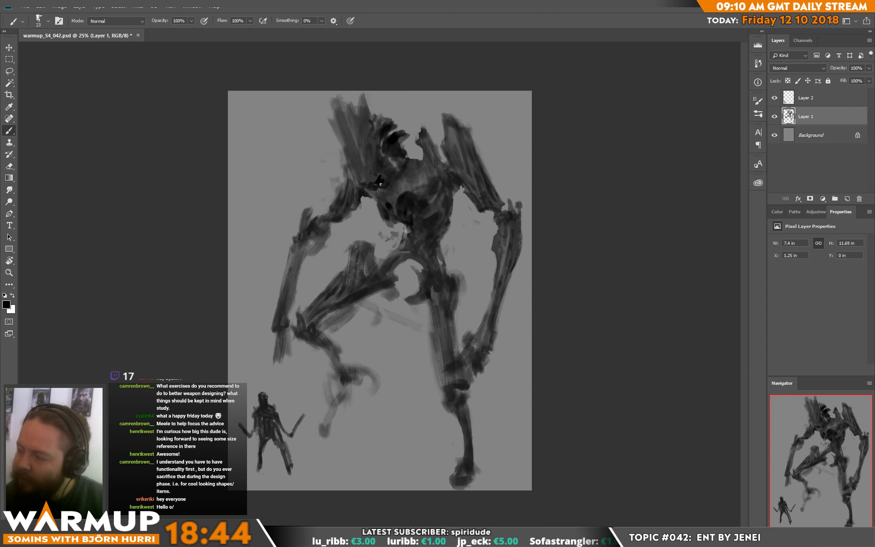
key("x")
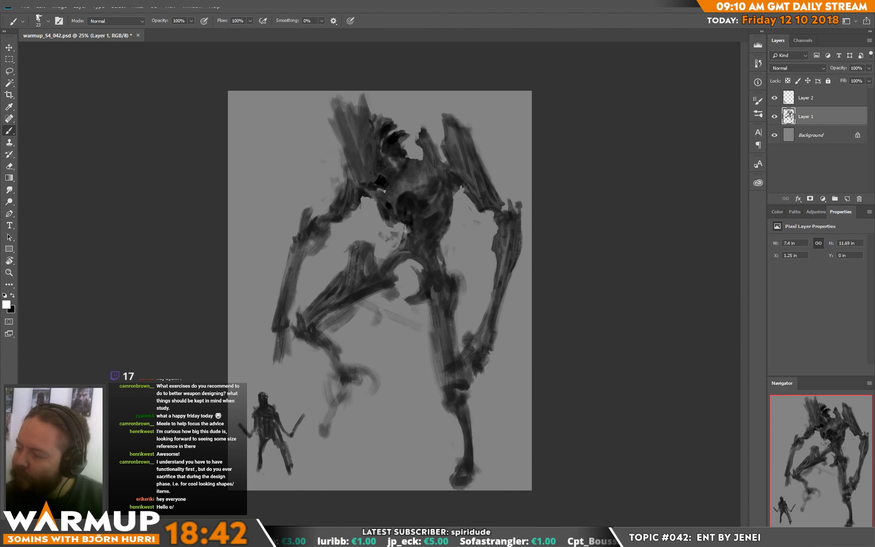
left_click(385, 190, "alt")
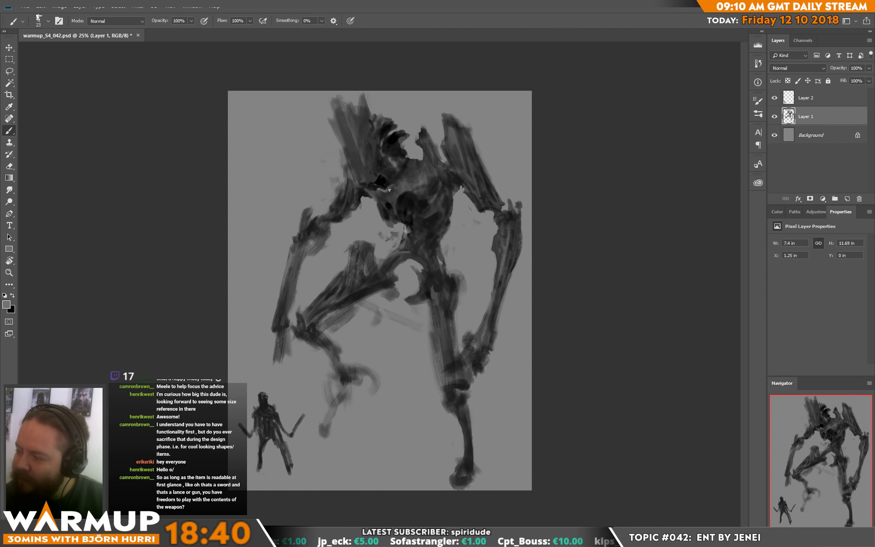
left_click(384, 202, "alt")
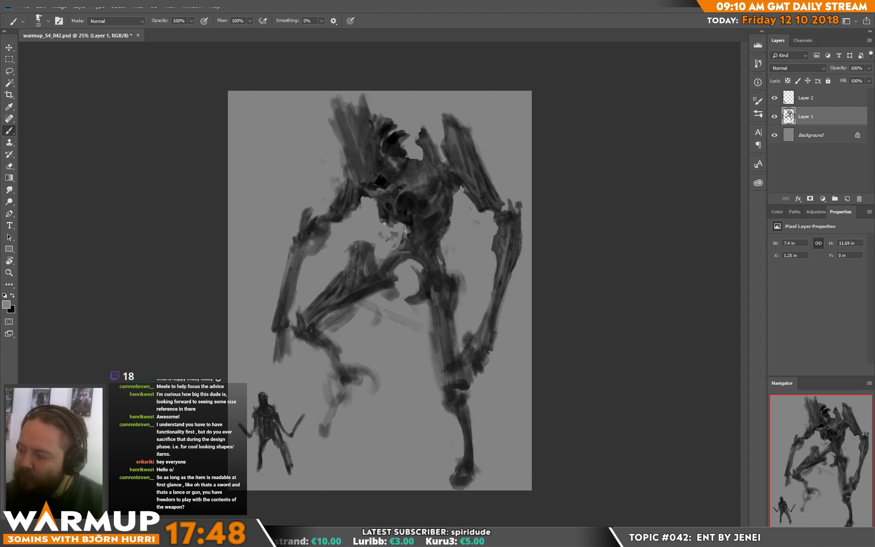
Step: Deepen the shadows in the lower chest's outer edge with sampled dark tones
left_click(386, 227, "alt")
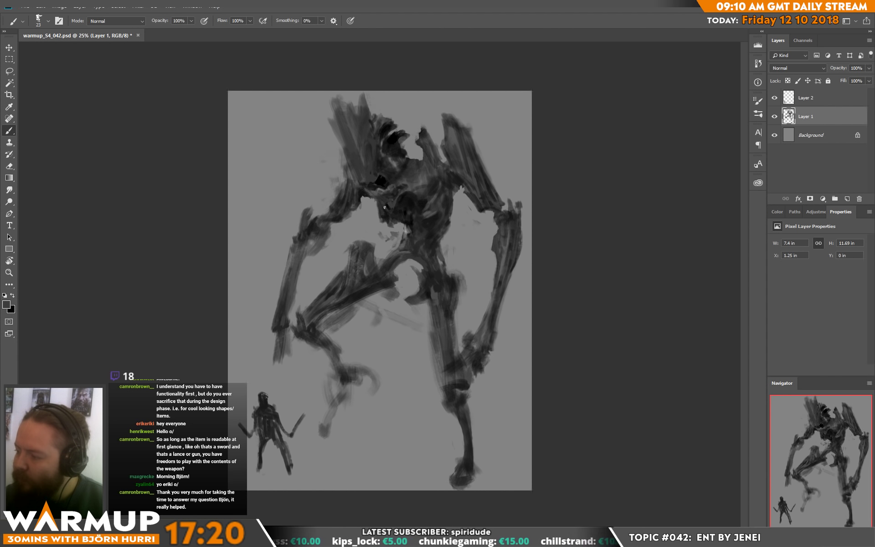
left_click(399, 219, "alt")
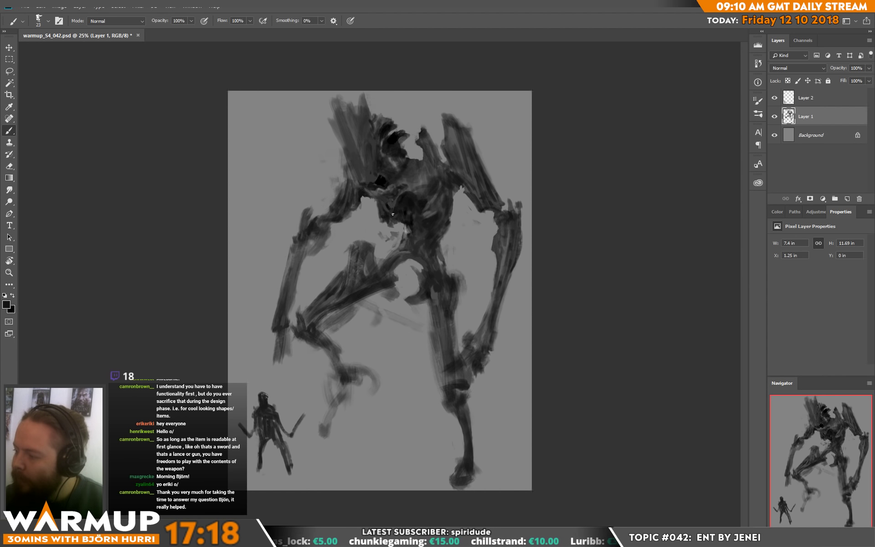
left_click_drag(393, 216, 397, 218)
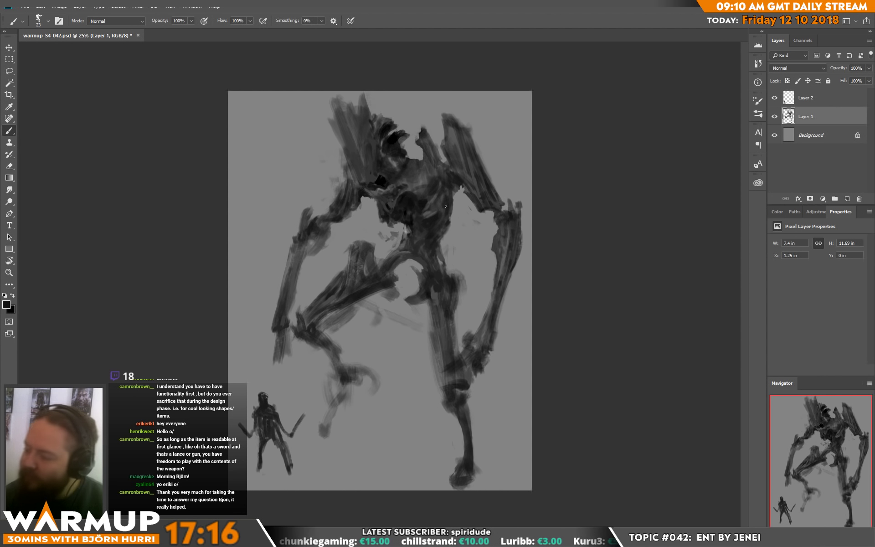
Step: Paint out stray marks beside the belly with sampled background grey and add a thin dark strand between the belly and raised thigh
left_click(402, 251, "alt")
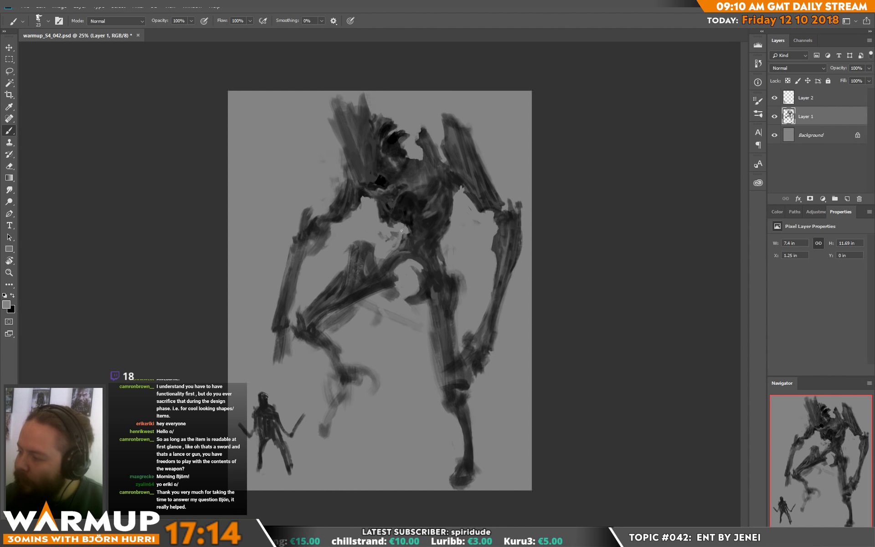
left_click_drag(400, 231, 387, 237)
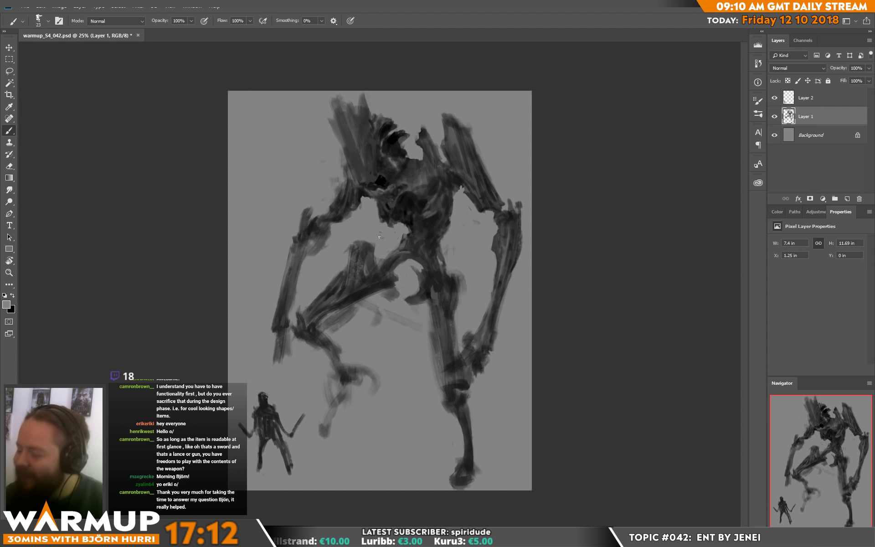
key("d")
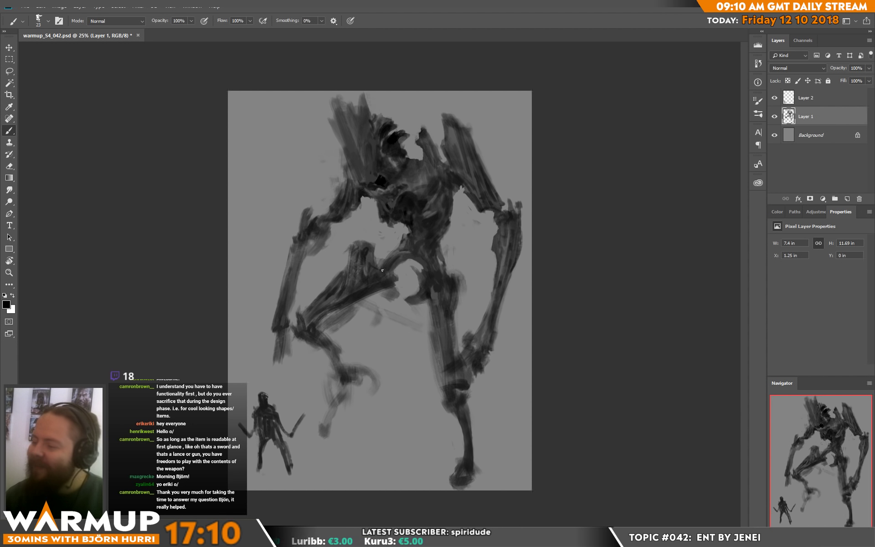
left_click(397, 237, "alt")
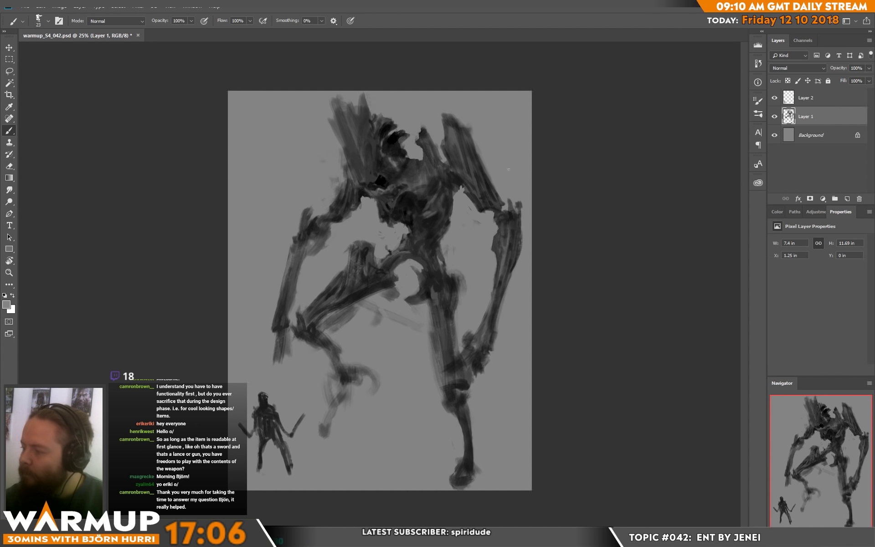
Step: Paint sampled grey and dark bark streaks down the broad shoulder slab on the standing-leg side
left_click(454, 142, "alt")
left_click_drag(450, 144, 459, 167)
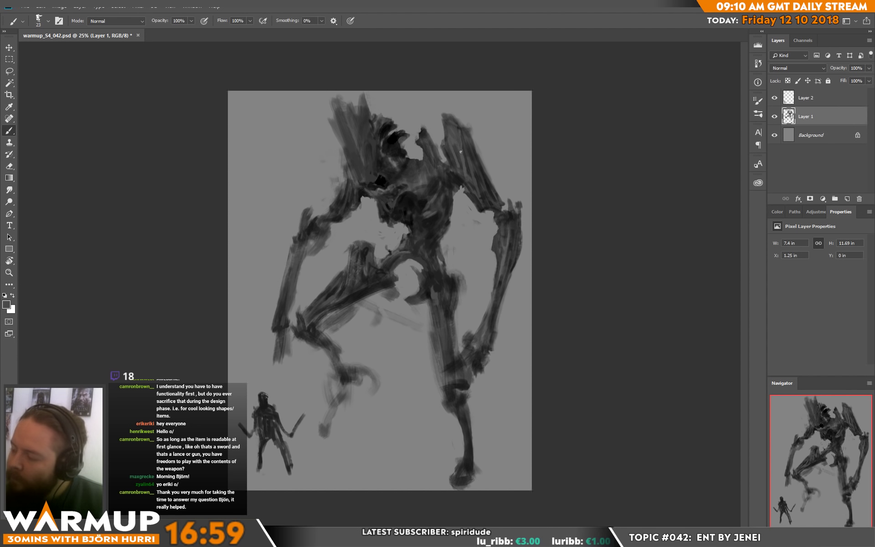
left_click(459, 126, "alt")
mouse_move(458, 125)
left_mouse_down()
mouse_move(460, 154)
mouse_move(466, 162)
mouse_move(468, 130)
mouse_move(474, 159)
mouse_move(463, 127)
mouse_move(481, 164)
left_mouse_up()
left_click(477, 194, "alt")
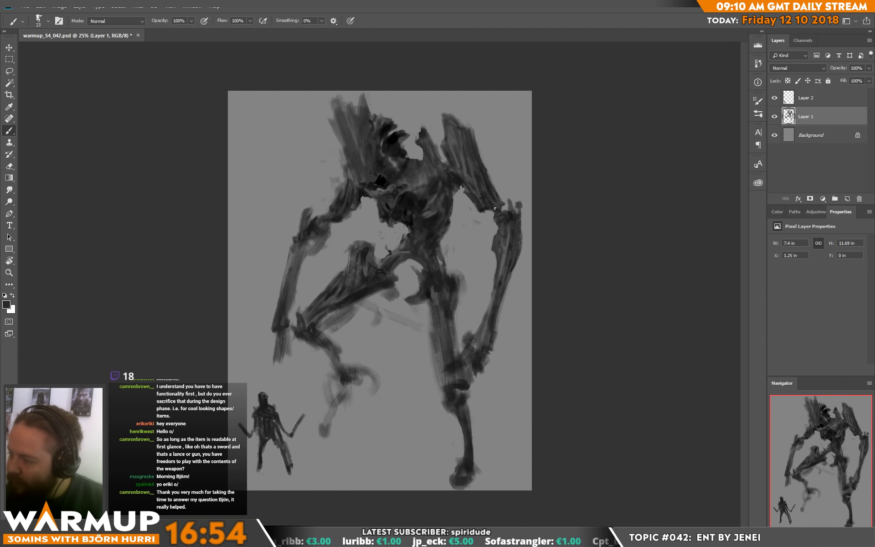
Step: Erase loose grey beneath that shoulder slab and deepen its lower edge towards the elbow with black and sampled dark tones
key("e")
mouse_move(483, 209)
left_mouse_down()
mouse_move(493, 188)
mouse_move(485, 206)
left_mouse_up()
key("b")
key("d")
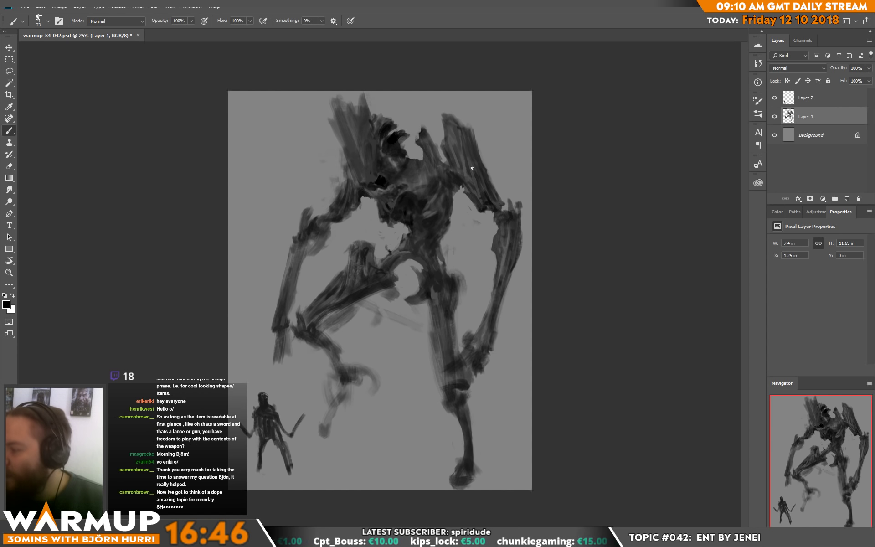
left_click(472, 192, "alt")
left_click(475, 191, "alt")
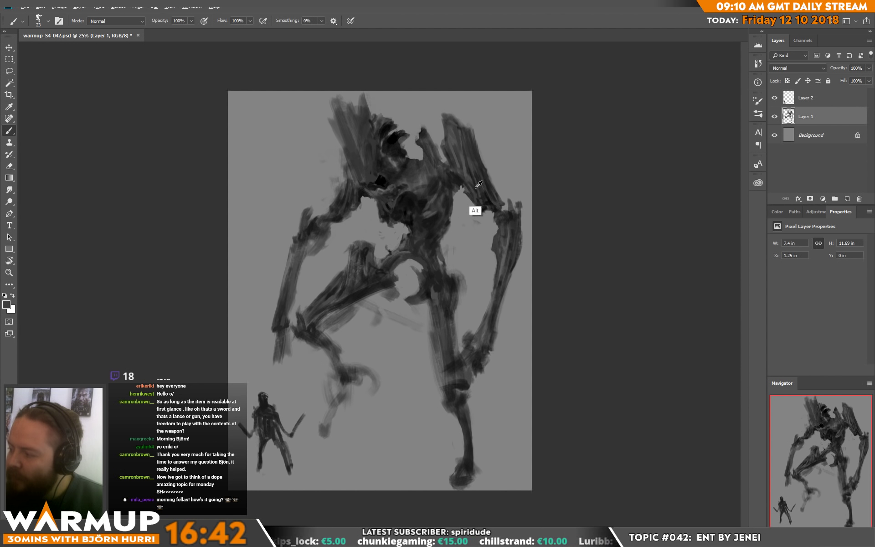
left_click(482, 209, "alt")
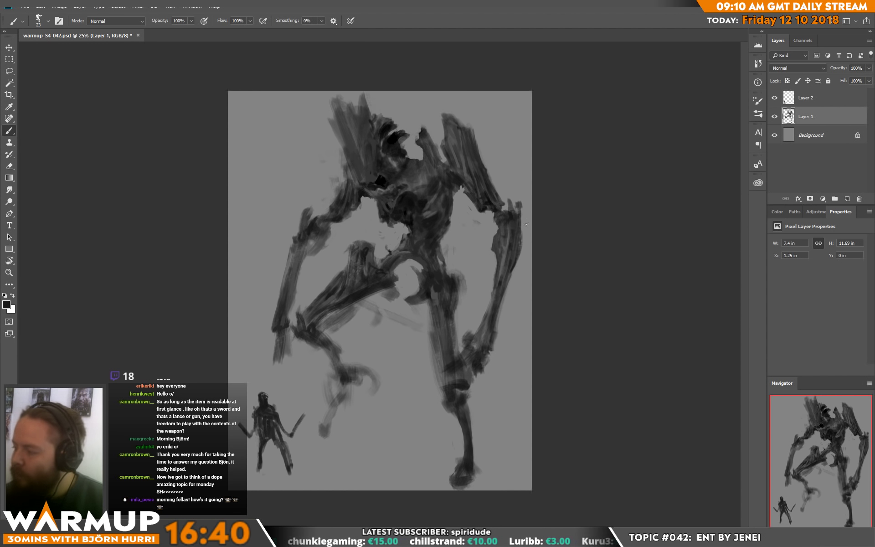
Step: Reset to black, darken the same arm's inner forearm, and paint dark pointed fingers and a defined wrist in front of the standing knee
key("d")
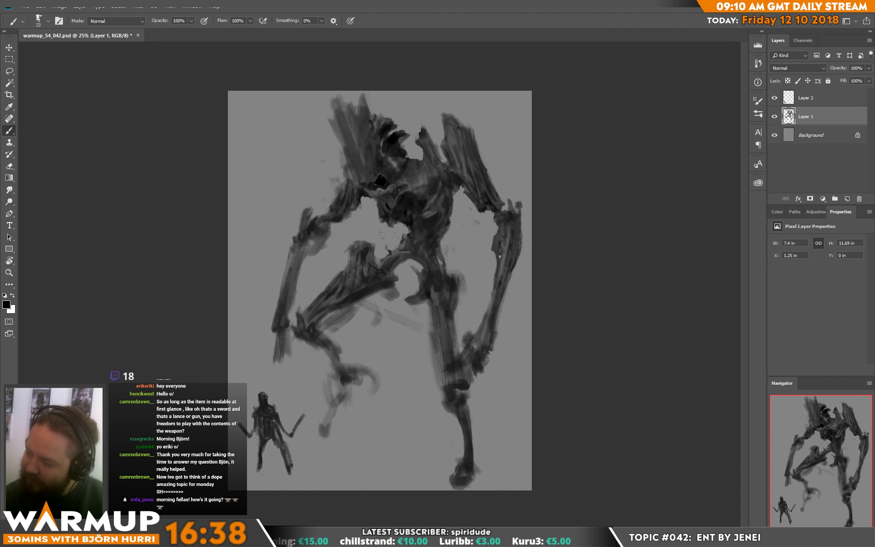
left_click_drag(497, 264, 492, 238)
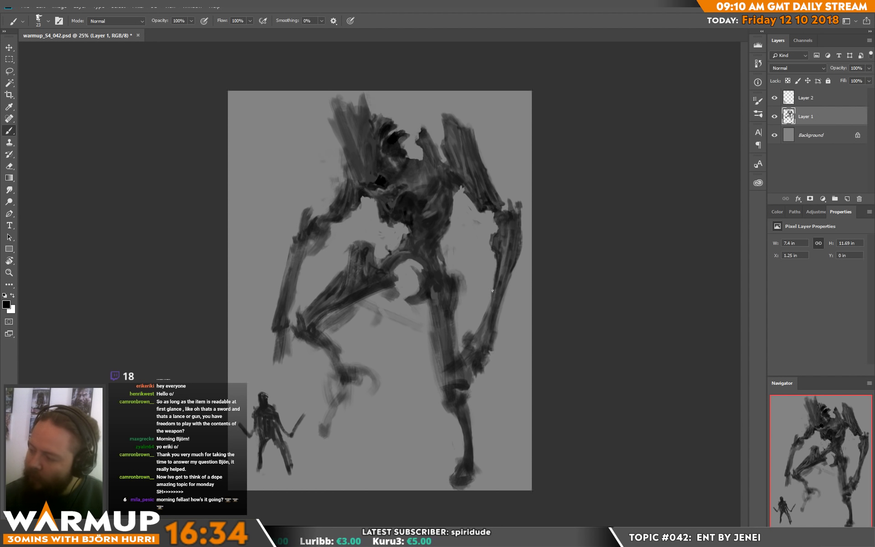
key("d")
mouse_move(448, 367)
left_mouse_down()
mouse_move(433, 387)
mouse_move(449, 365)
mouse_move(482, 360)
mouse_move(470, 347)
mouse_move(479, 382)
left_mouse_up()
left_click(476, 351, "alt")
left_click(469, 345, "alt")
left_click_drag(484, 362, 481, 375)
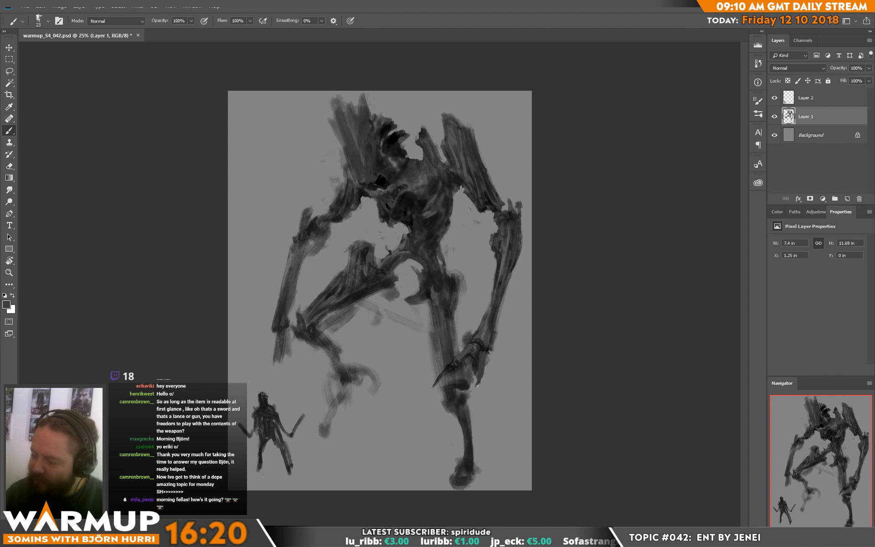
Step: Erase the soft grey around that hand and trim the inner edge of the standing thigh
key("e")
mouse_move(475, 367)
left_mouse_down()
mouse_move(466, 364)
mouse_move(470, 378)
left_mouse_up()
mouse_move(424, 305)
left_mouse_down()
mouse_move(435, 367)
mouse_move(429, 350)
mouse_move(433, 366)
mouse_move(441, 333)
left_mouse_up()
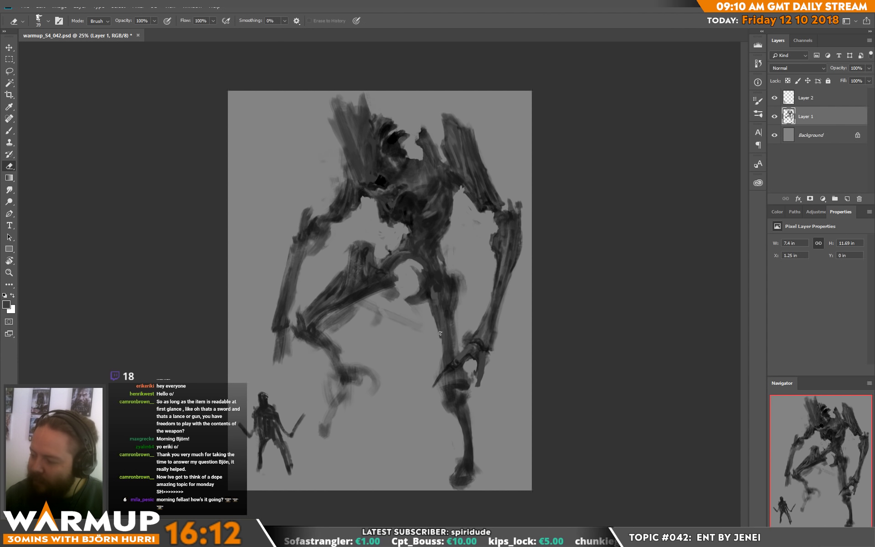
Step: Shape the standing leg's hip joint with sampled greys and darks, adding a lighter knob and a shadowed rim where it meets the pelvis
key("b")
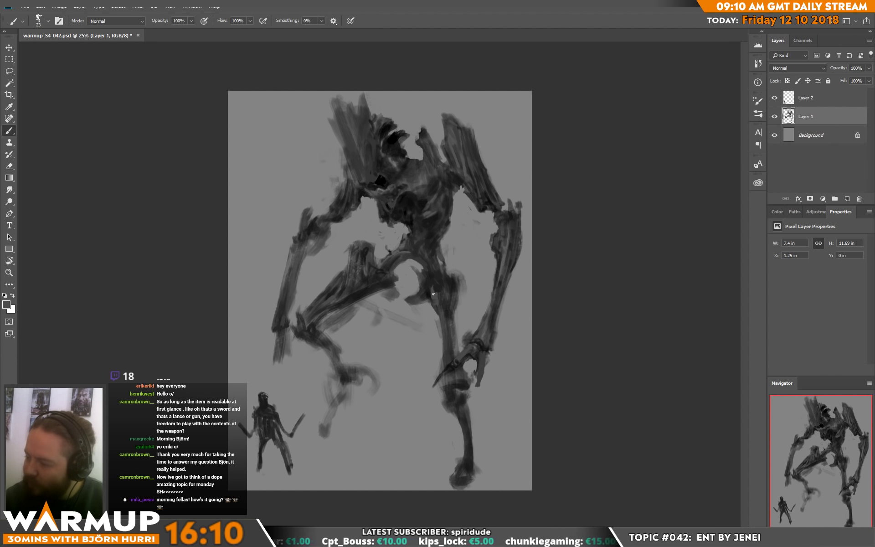
key("alt")
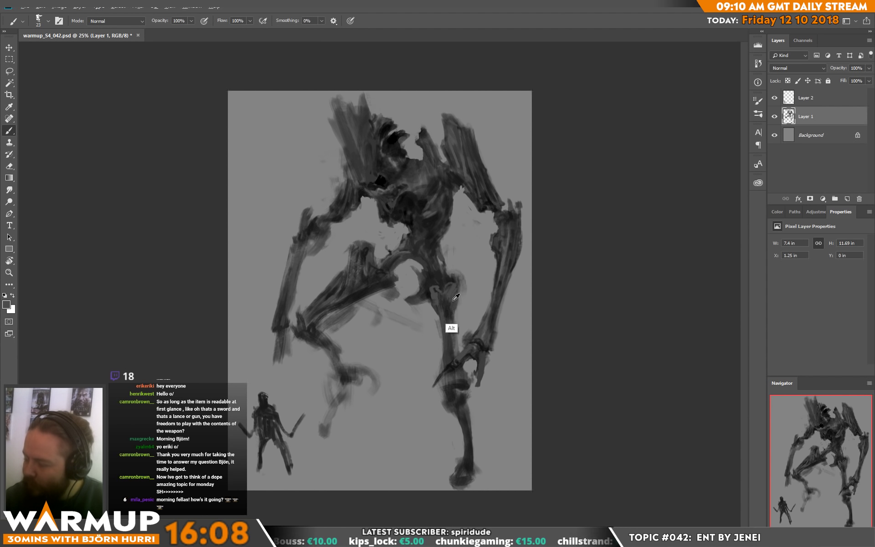
left_click(456, 296, "alt")
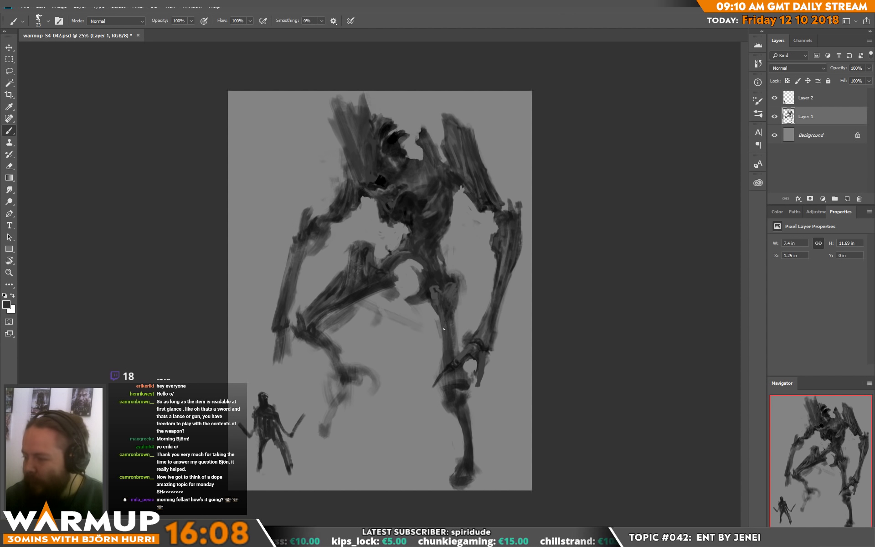
left_click(433, 288, "alt")
left_click(463, 270, "alt")
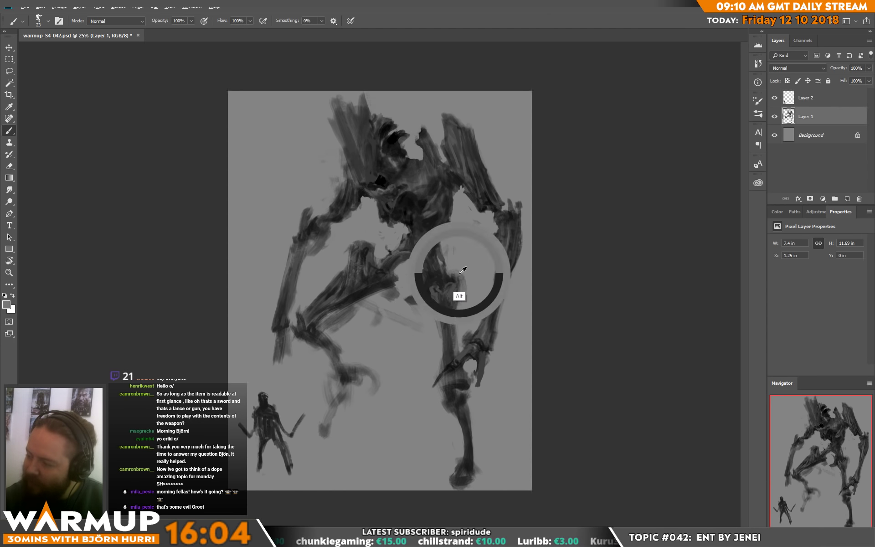
left_click_drag(432, 275, 443, 276)
left_click(429, 281, "alt")
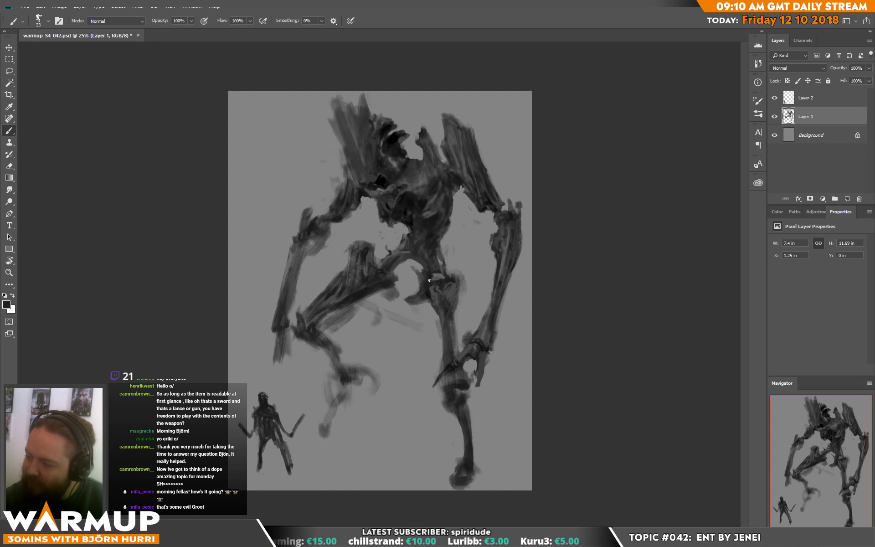
left_click(439, 277, "alt")
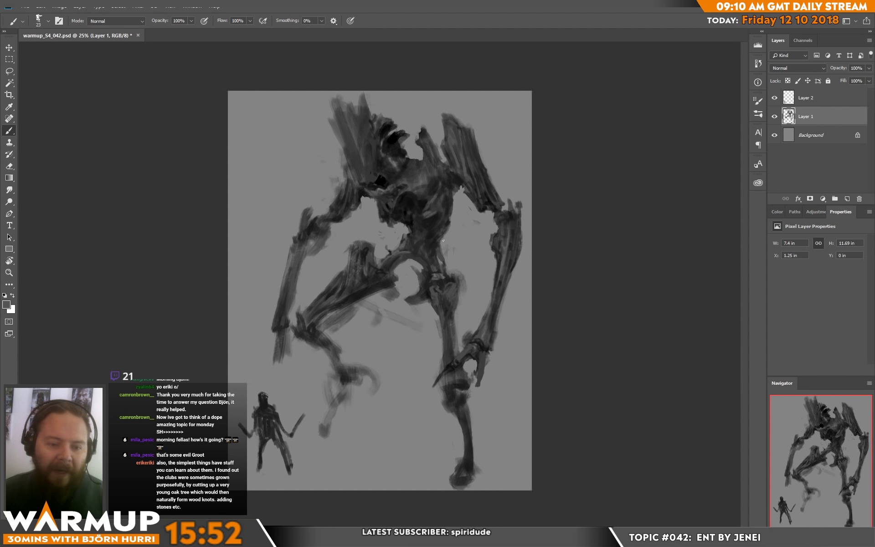
left_click(433, 294, "alt")
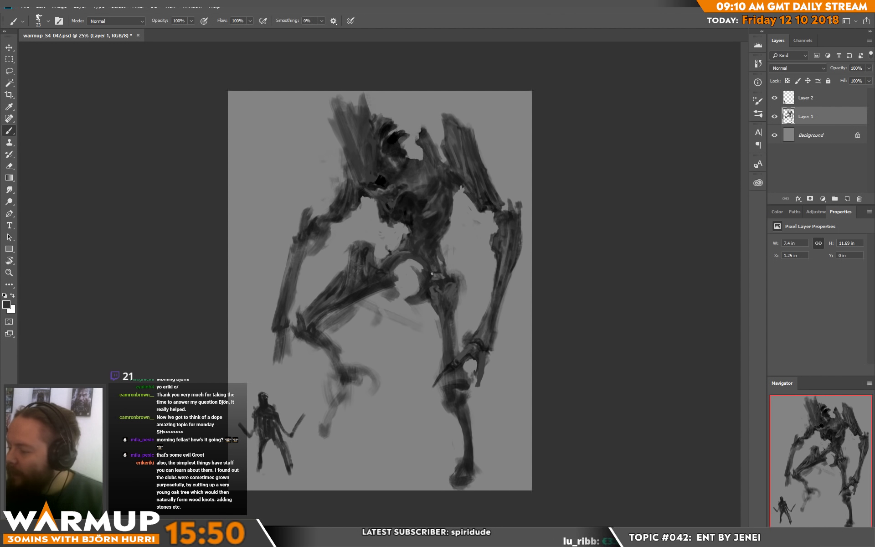
Step: Trim the belly's ragged underside with the eraser and deepen the shadows on the raised thigh with black
key("e")
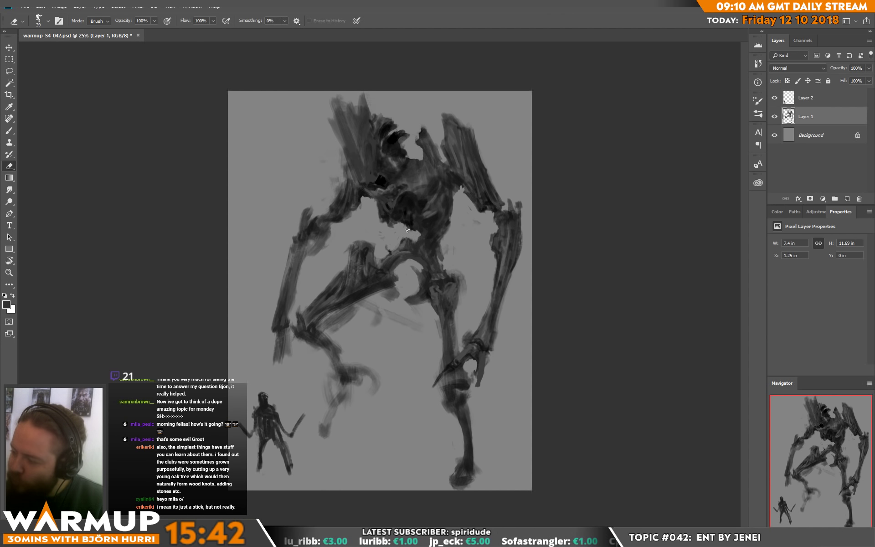
key("b")
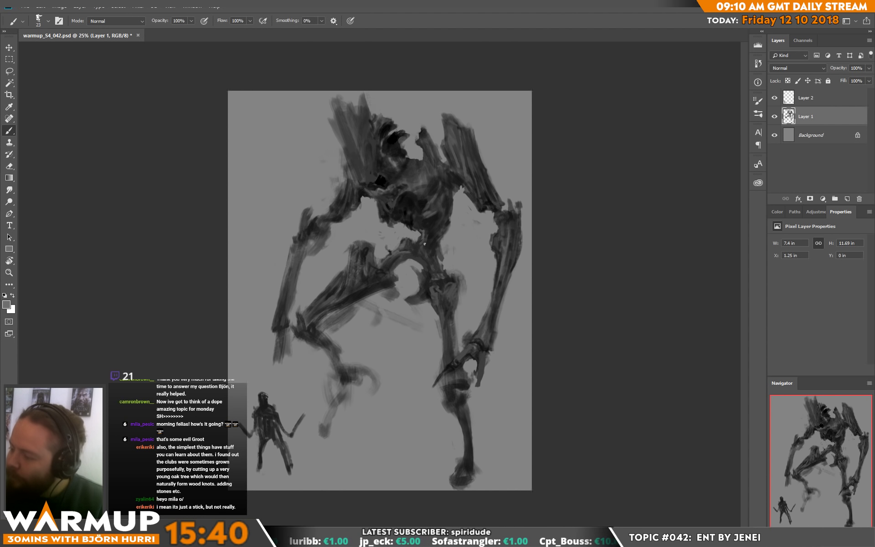
key("d")
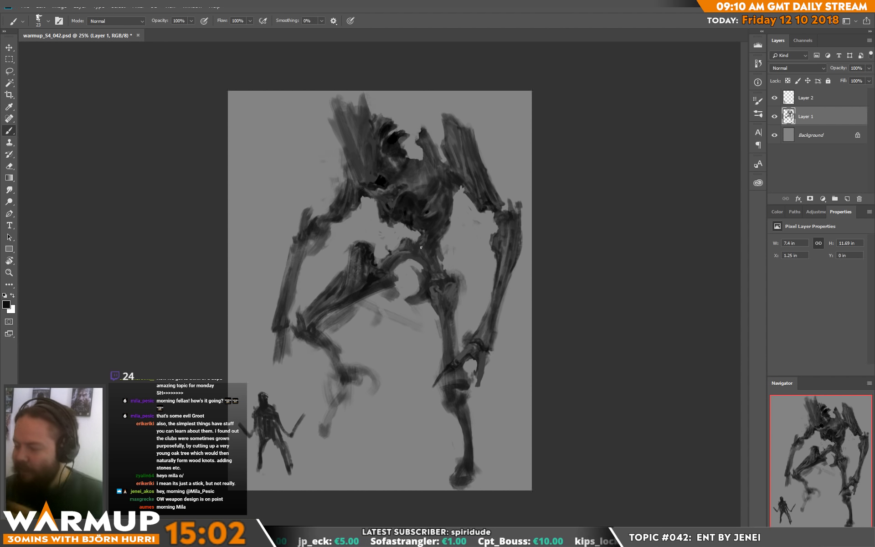
Step: Erase a small gap through the raised thigh and clean away the loose grey along its underside
key("e")
mouse_move(386, 290)
left_mouse_down()
mouse_move(371, 284)
mouse_move(378, 288)
left_mouse_up()
key("b")
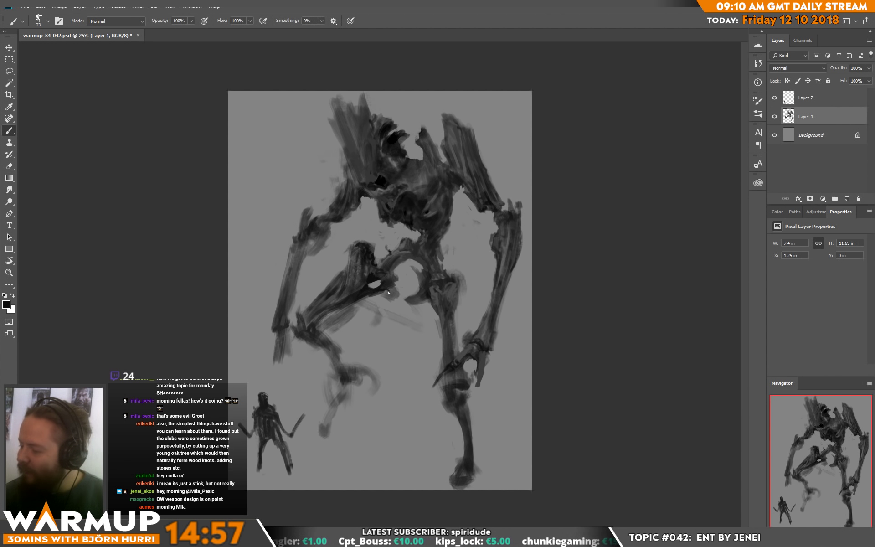
key("e")
mouse_move(351, 311)
left_mouse_down()
mouse_move(368, 302)
mouse_move(322, 319)
mouse_move(364, 299)
left_mouse_up()
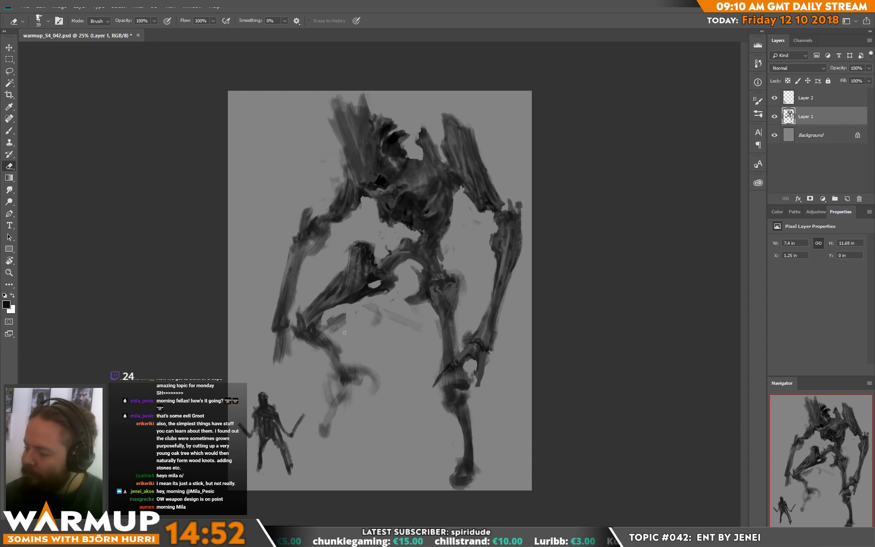
Step: Paint a dark broken-branch spur behind the raised leg's knee and refine the knee's edges with sampled tones
key("b")
mouse_move(319, 327)
left_mouse_down()
mouse_move(344, 317)
mouse_move(328, 327)
left_mouse_up()
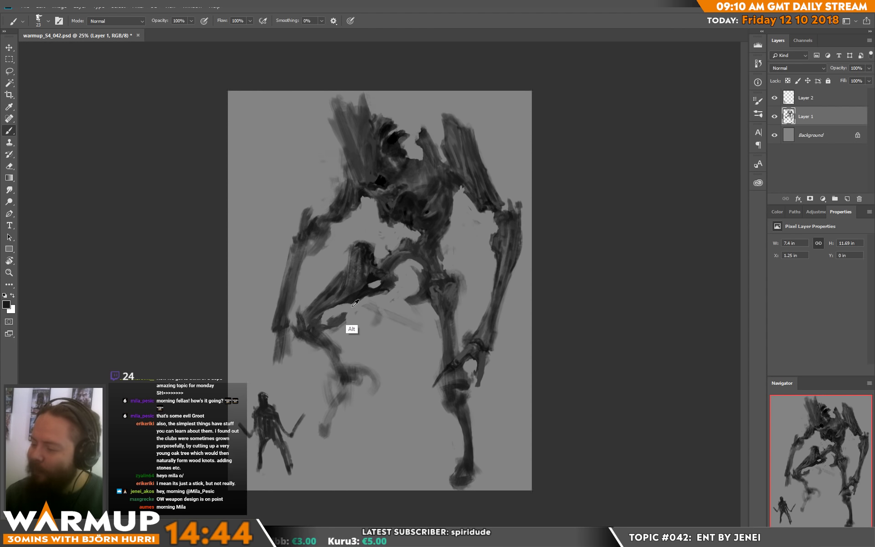
left_click_drag(330, 324, 313, 323)
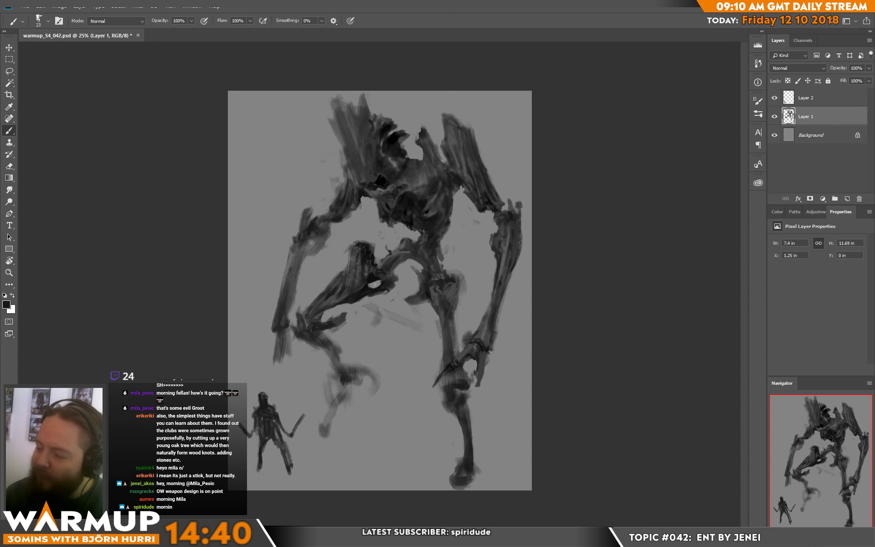
left_click(303, 316, "alt")
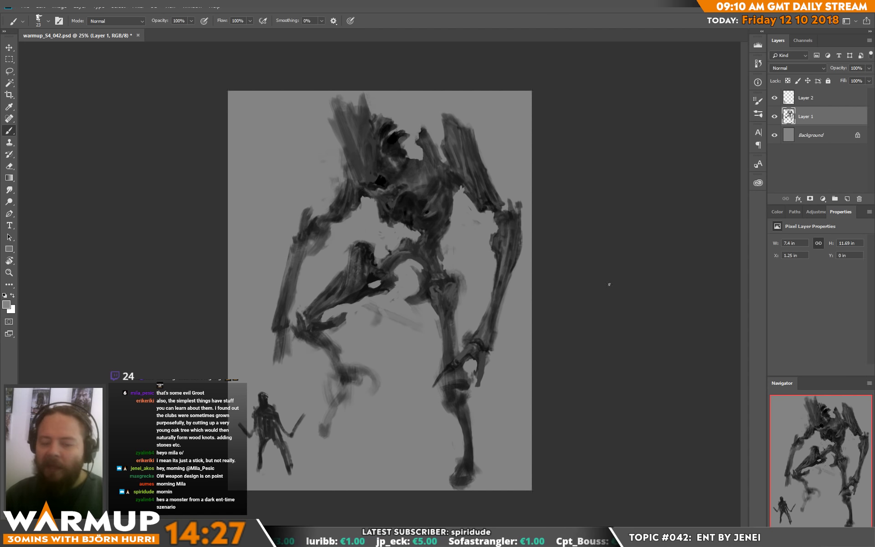
Step: Sample black from the shoulder hollow and define the outer edge of the tall slab above it
left_click(381, 180, "alt")
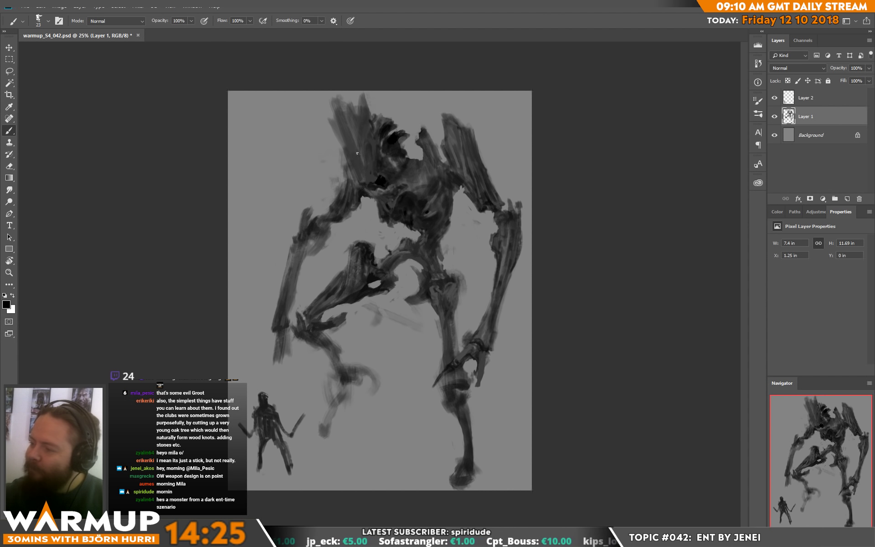
left_click_drag(339, 138, 334, 115)
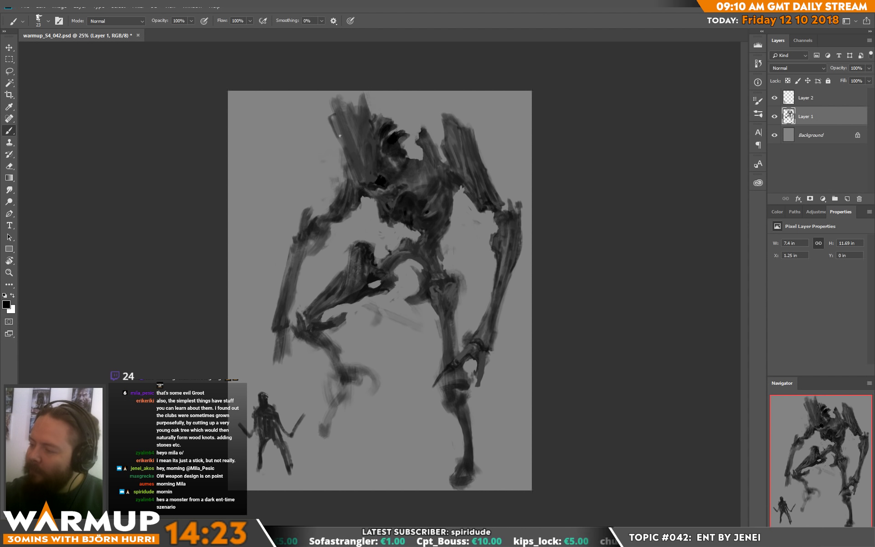
key("e")
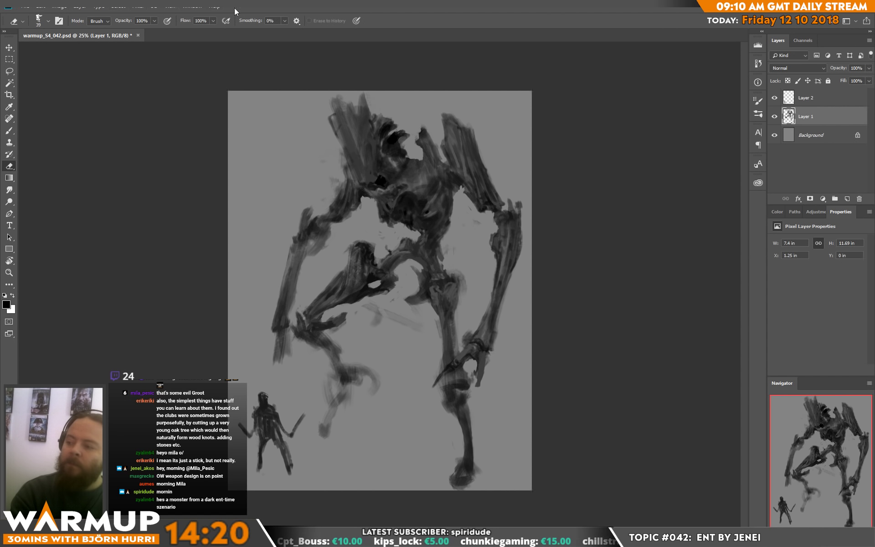
Step: Flip the whole canvas horizontally
left_click(60, 7)
mouse_move(105, 90)
left_click(181, 131)
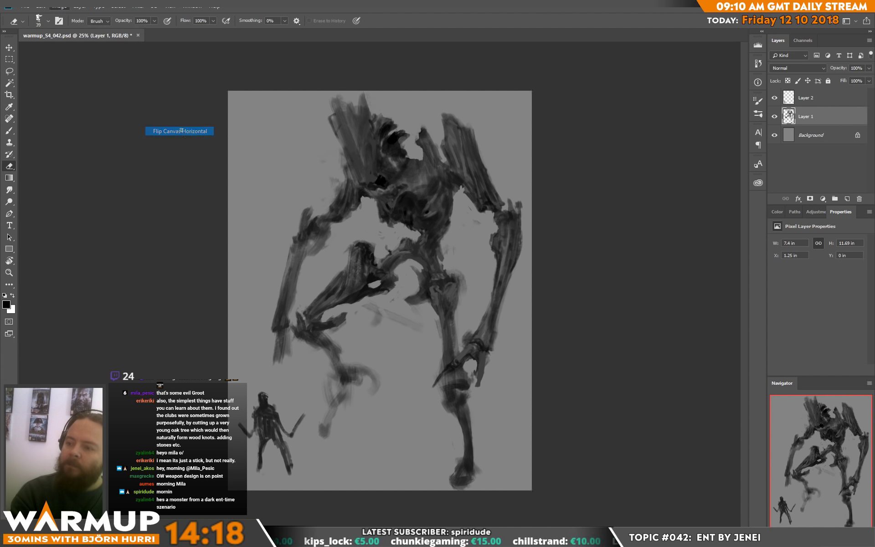
Step: Paint dark bark grooves down the length of the standing thigh, from the hip joint to the knee
key("b")
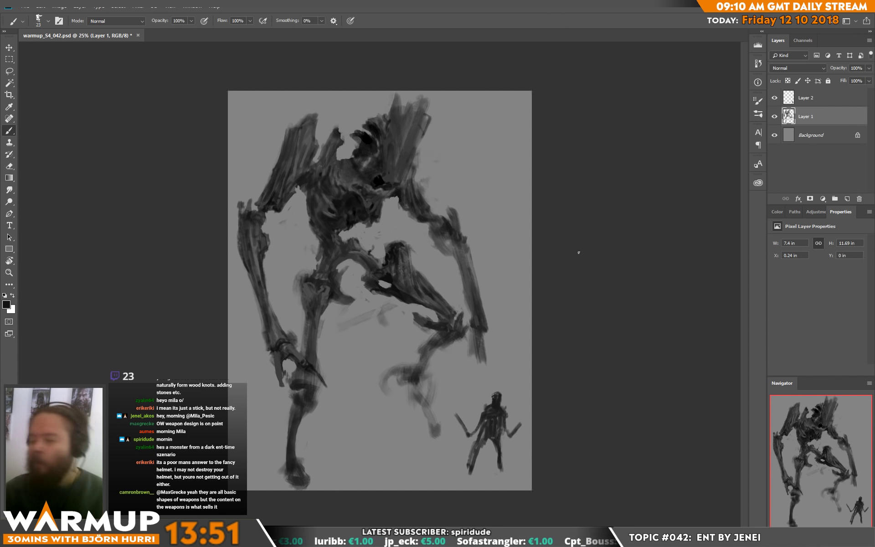
mouse_move(308, 296)
left_mouse_down()
mouse_move(311, 331)
mouse_move(301, 317)
mouse_move(318, 347)
mouse_move(316, 316)
mouse_move(326, 360)
mouse_move(317, 363)
mouse_move(314, 340)
left_mouse_up()
mouse_move(317, 349)
left_mouse_down()
mouse_move(323, 364)
mouse_move(312, 365)
left_mouse_up()
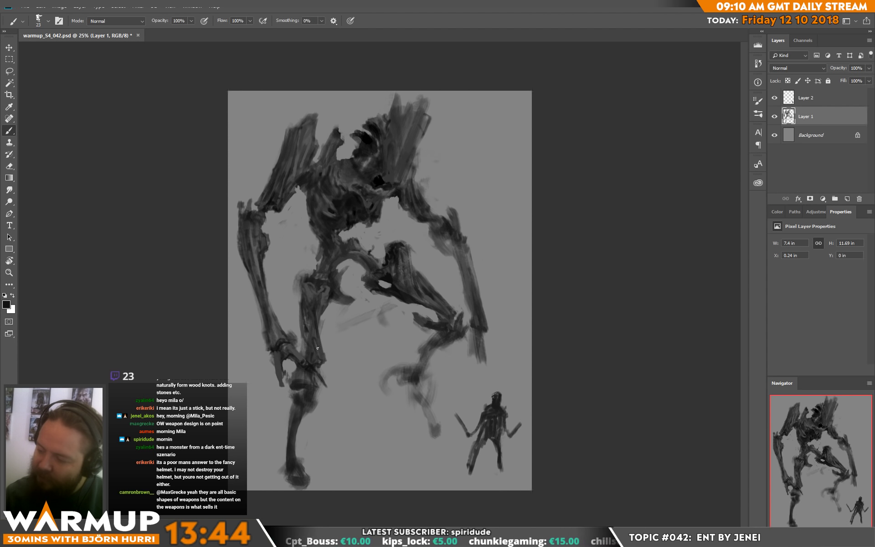
left_click_drag(312, 299, 316, 315)
left_click_drag(318, 301, 318, 327)
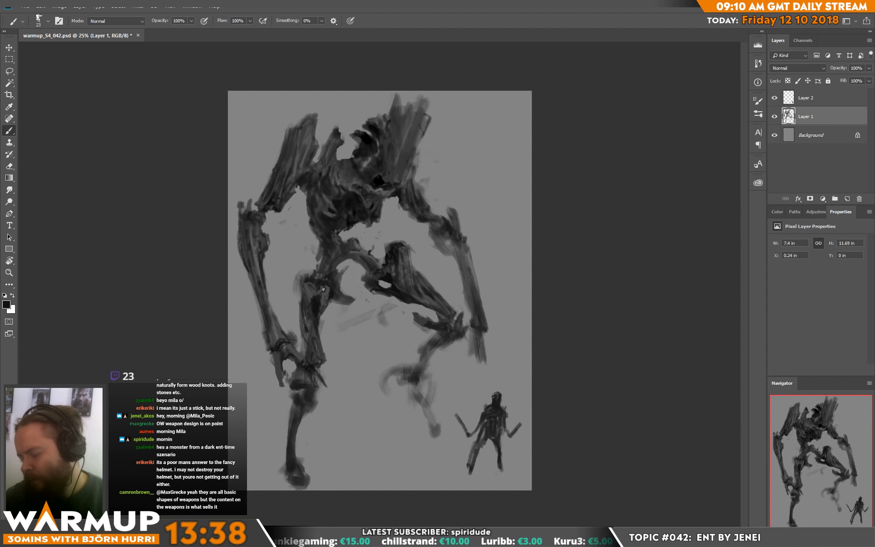
Step: Paint out the soft smudge outside the standing hip with sampled background grey and touch up the joint with a sampled dark tone
left_click(294, 292, "alt")
left_click_drag(299, 271, 299, 282)
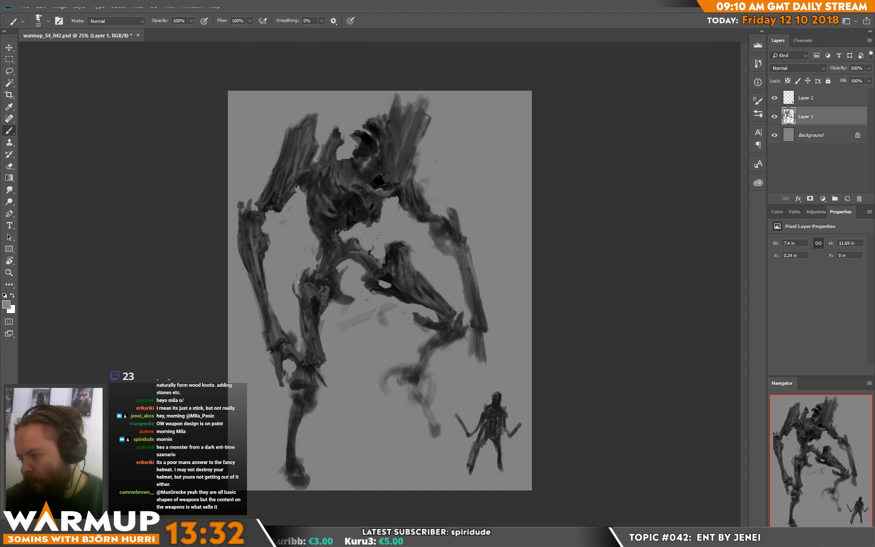
left_click(314, 277, "alt")
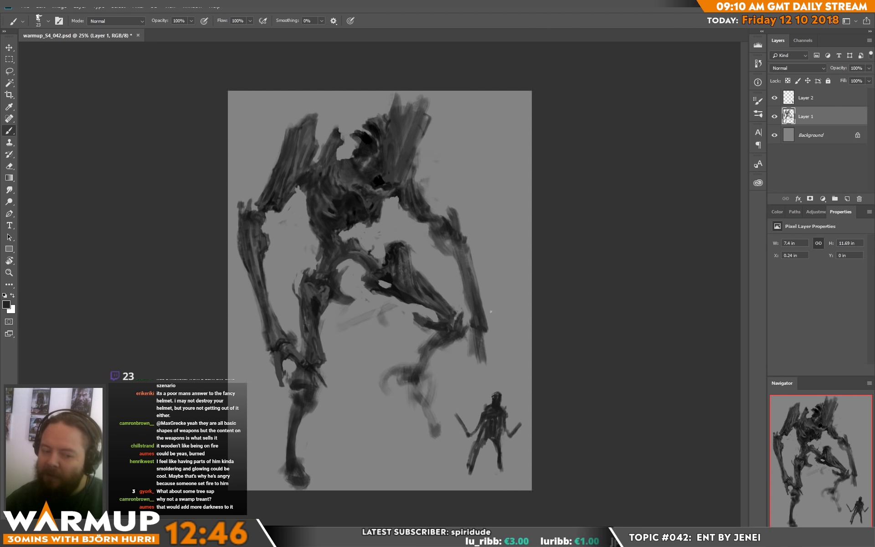
Step: Copy the merged image of the whole canvas and paste it as a new layer above Layer 1
left_click_drag(491, 312, 494, 307)
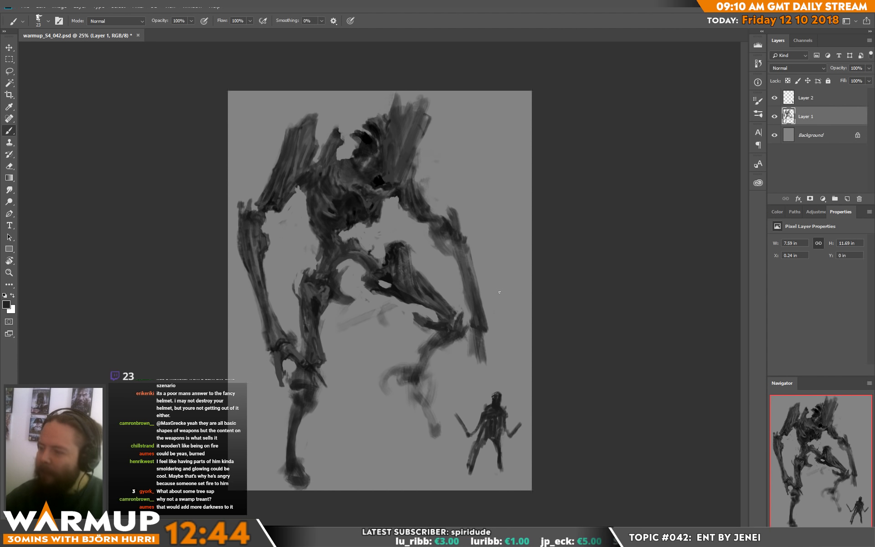
key("ctrl+a")
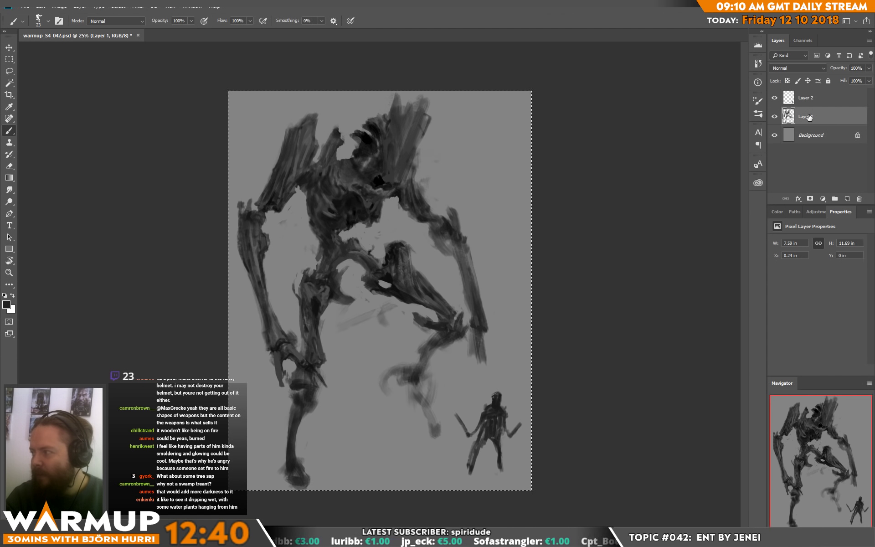
key("ctrl+shift+c")
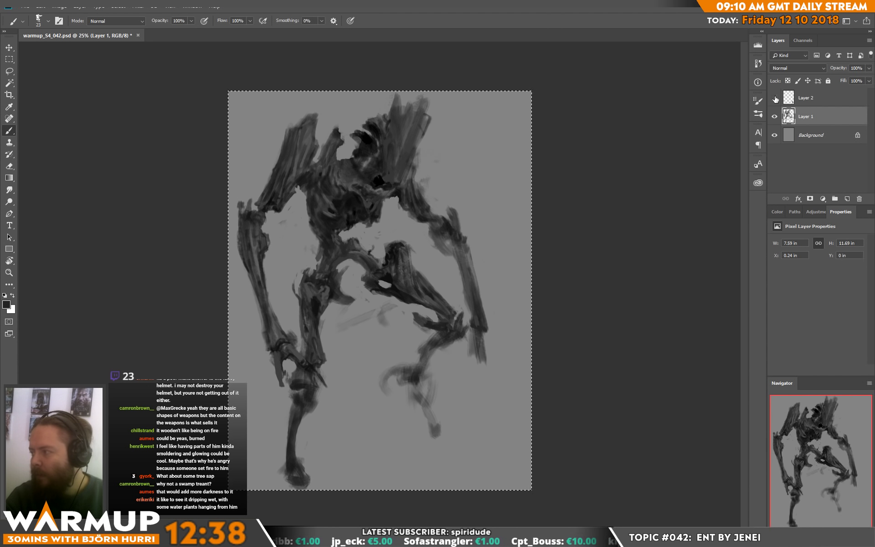
key("ctrl+v")
Step: Select the grey backdrop around the creature and the enclosed gaps between its limbs with the Magic Wand
key("w")
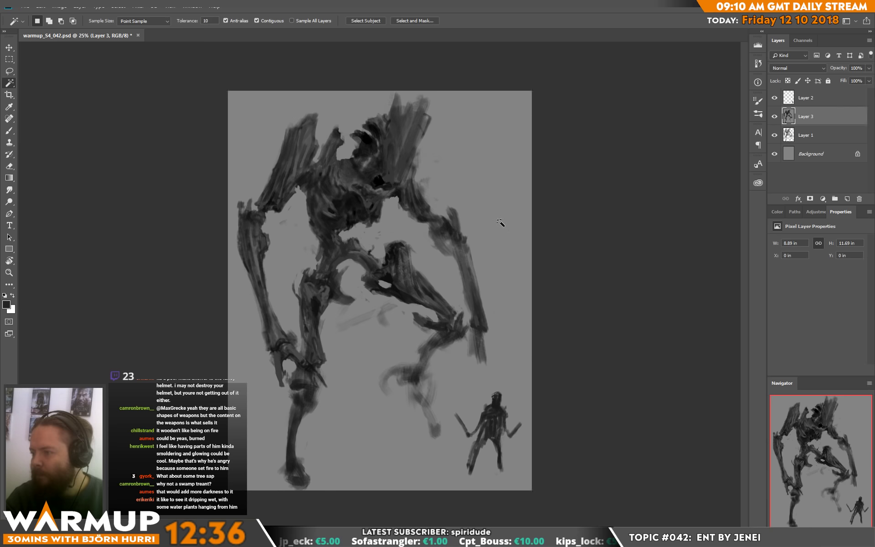
left_click(490, 163)
left_click(304, 246, "shift")
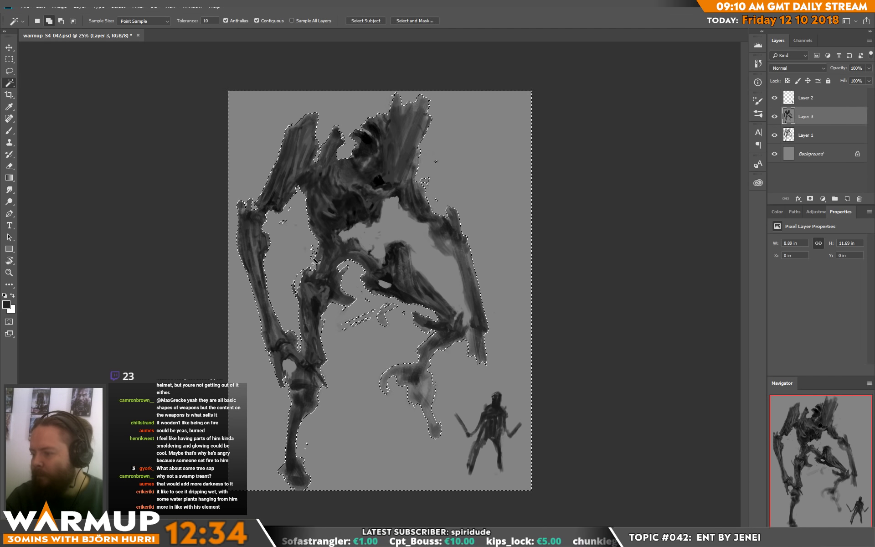
left_click(382, 233, "shift")
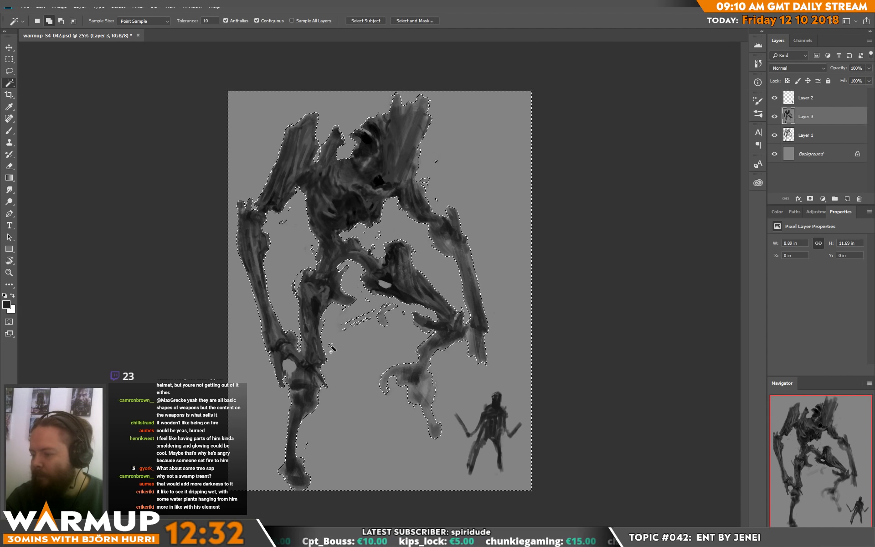
Step: Try filling the selected backdrop with dark grey and undo the fill
key("x")
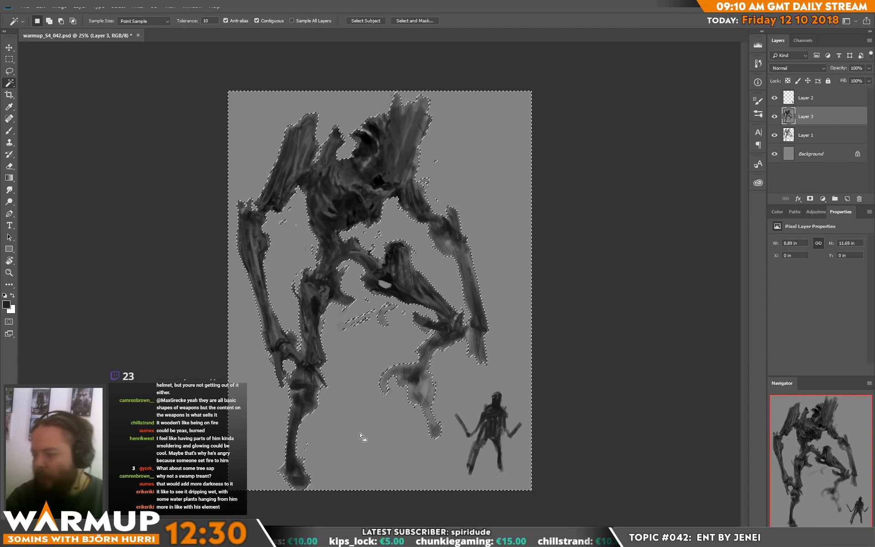
key("ctrl+BackSpace")
key("ctrl+d")
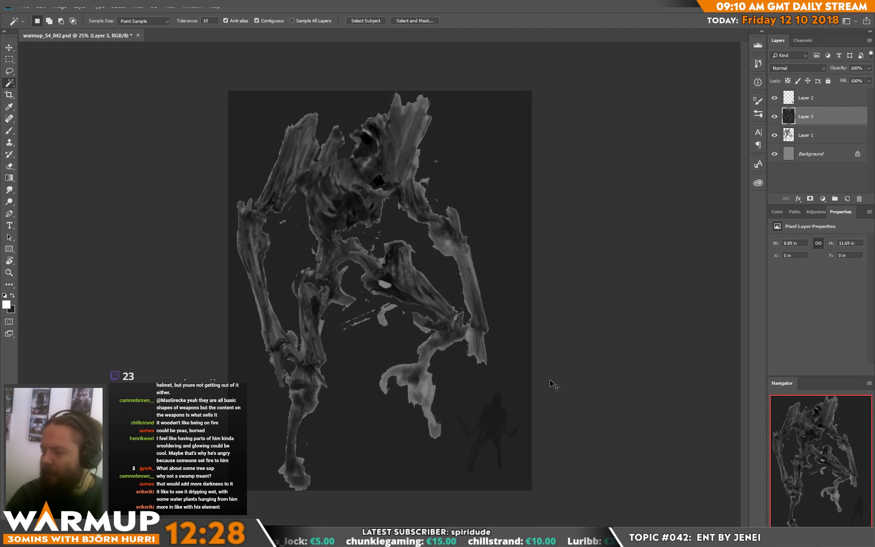
key("ctrl+alt+z")
key("ctrl+alt+z")
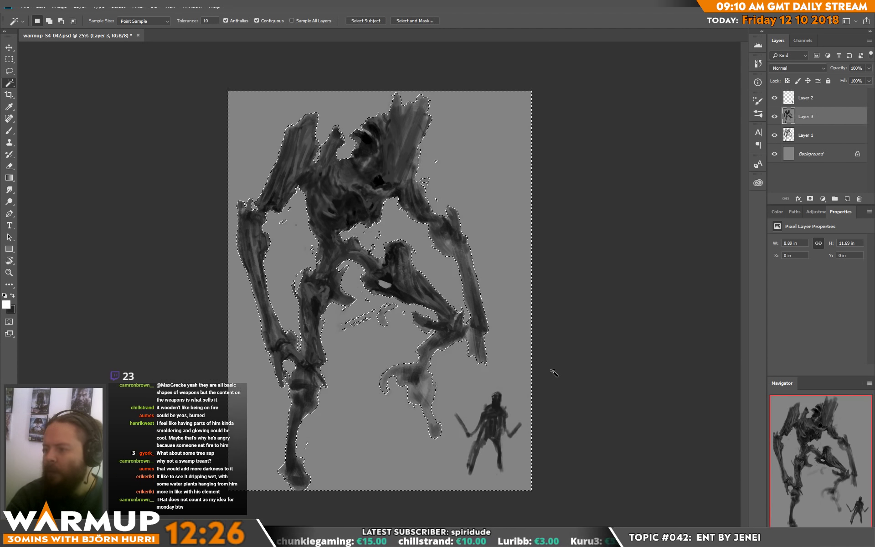
Step: Fill the selected backdrop with black, deselect, and clean up the outline of the lower arm and standing leg with black brush strokes
key("ctrl+BackSpace")
key("ctrl+d")
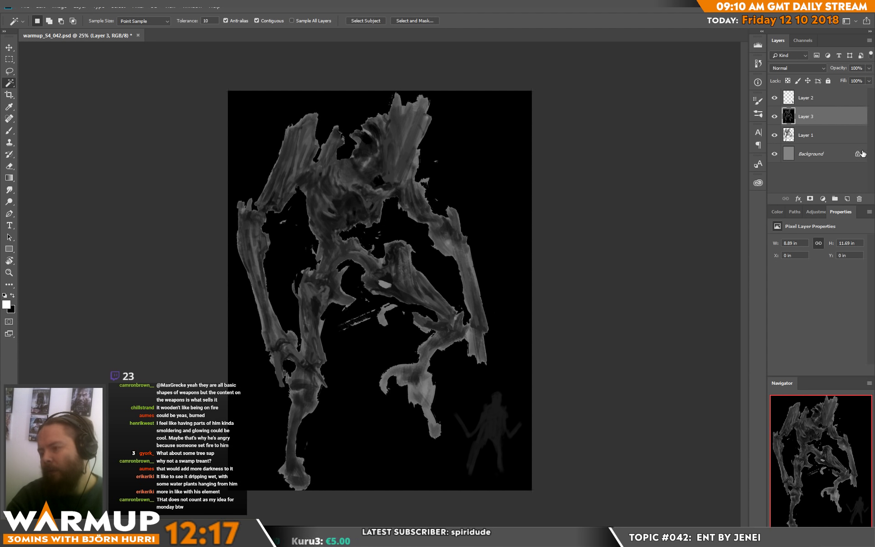
key("b")
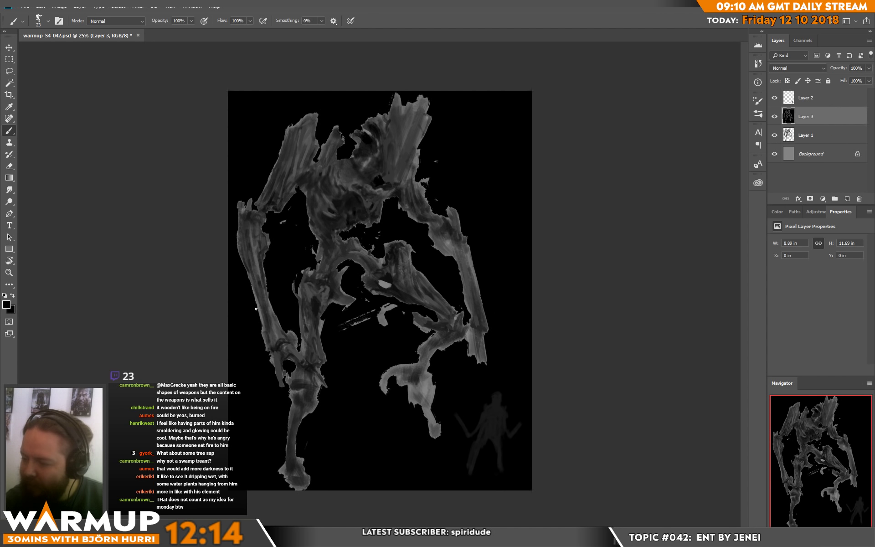
mouse_move(256, 309)
left_mouse_down()
mouse_move(288, 373)
mouse_move(291, 405)
mouse_move(297, 368)
mouse_move(279, 472)
mouse_move(285, 461)
mouse_move(282, 476)
mouse_move(293, 488)
mouse_move(322, 485)
mouse_move(306, 459)
mouse_move(310, 486)
left_mouse_up()
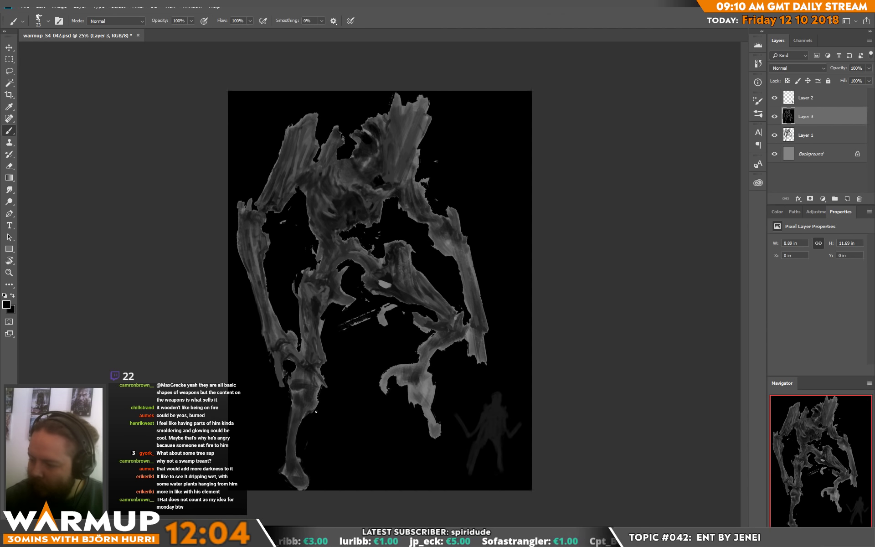
left_click_drag(316, 409, 319, 369)
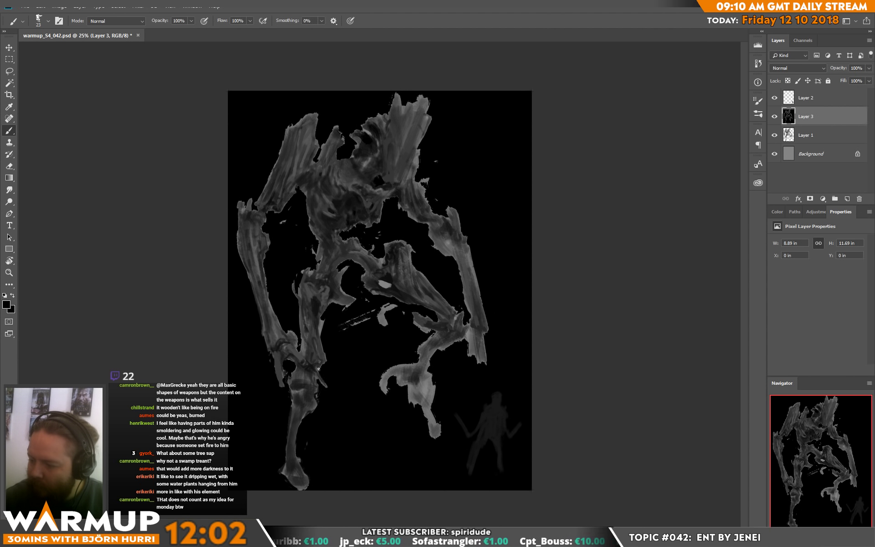
mouse_move(322, 335)
left_mouse_down()
mouse_move(320, 319)
mouse_move(321, 338)
left_mouse_up()
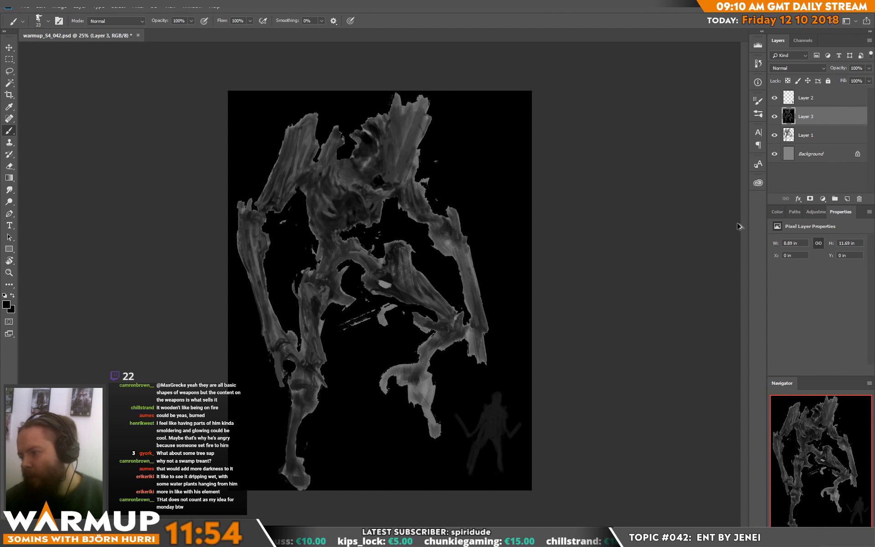
Step: Undo the black outline strokes and the black backdrop fill
key("ctrl+alt+z")
key("ctrl+alt+z")
key("ctrl+alt+z")
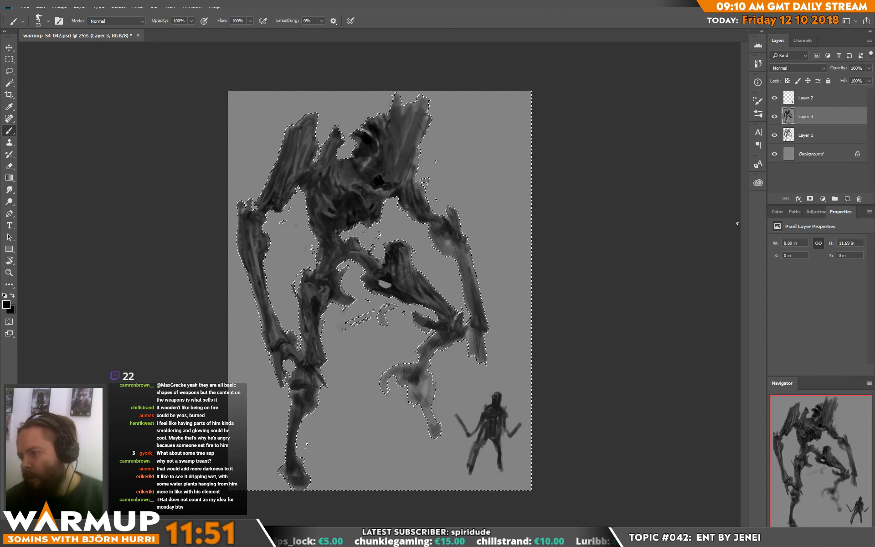
Step: Set the brush to white at 18 px and add a new empty layer above the merged copy
right_click(406, 231)
left_click(456, 147)
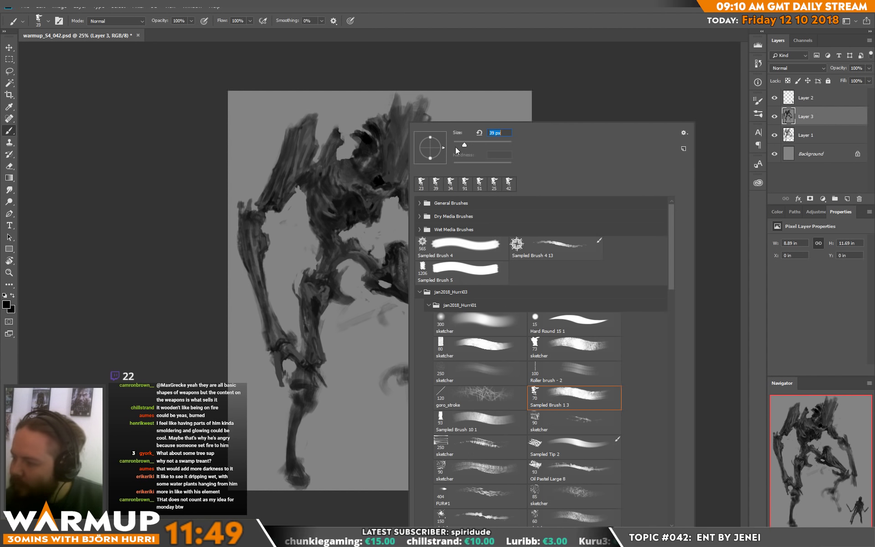
left_click(383, 236)
key("x")
right_click(373, 142)
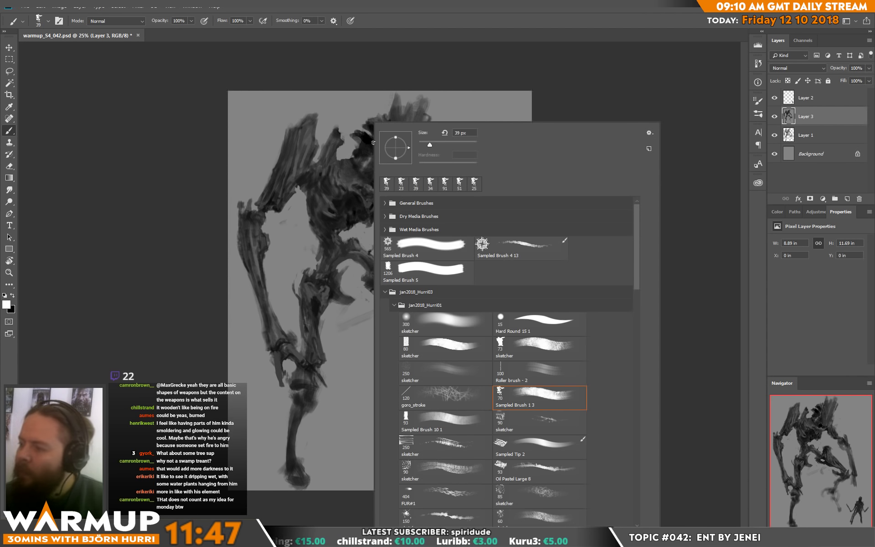
left_click_drag(428, 147, 424, 146)
left_click(826, 124)
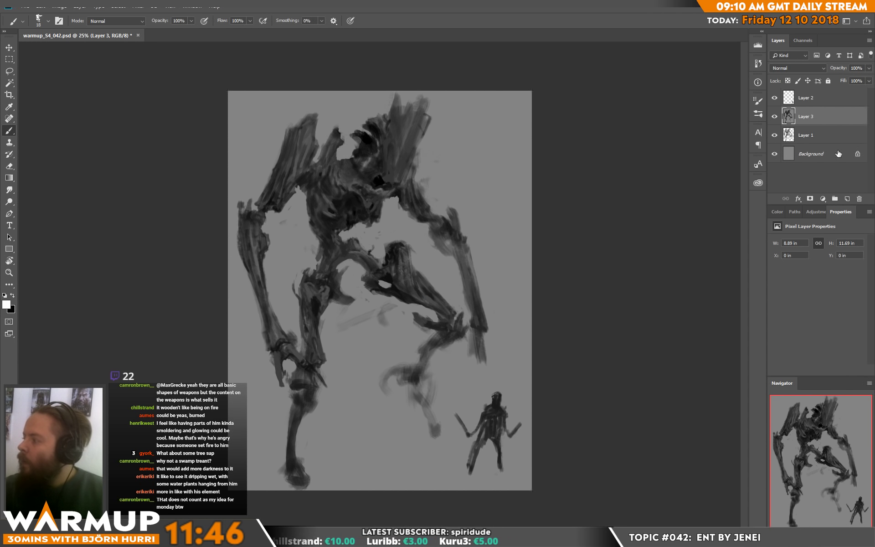
left_click(845, 199)
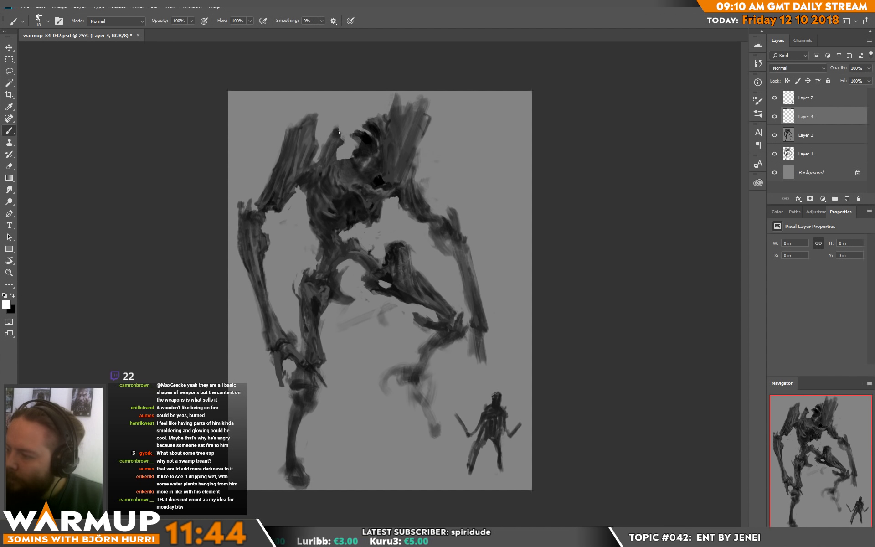
Step: Paint white rim highlights on the spike beside the head, the neck hollow, the shoulder slab's tip and the head's upper edge, reducing the brush to 15 px
left_click(338, 132)
right_click(343, 139)
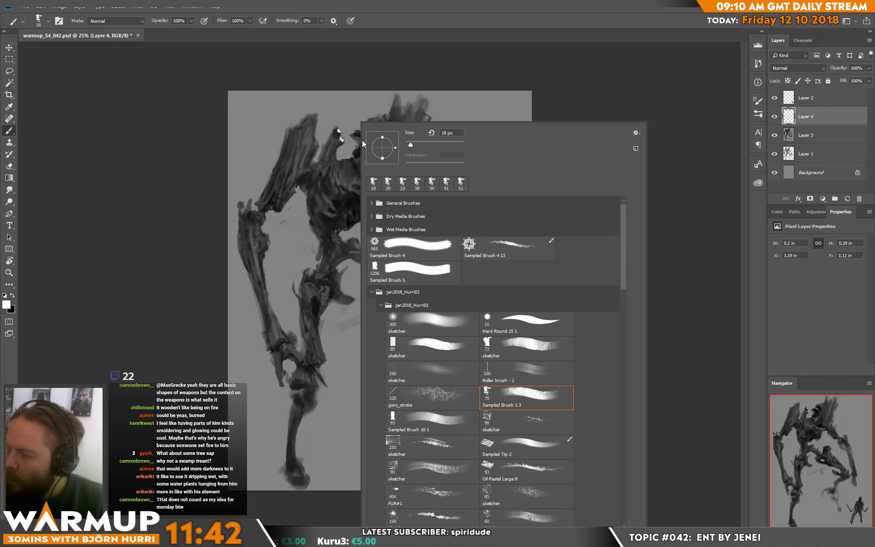
left_click(409, 145)
mouse_move(337, 147)
left_mouse_down()
mouse_move(338, 170)
mouse_move(351, 172)
left_mouse_up()
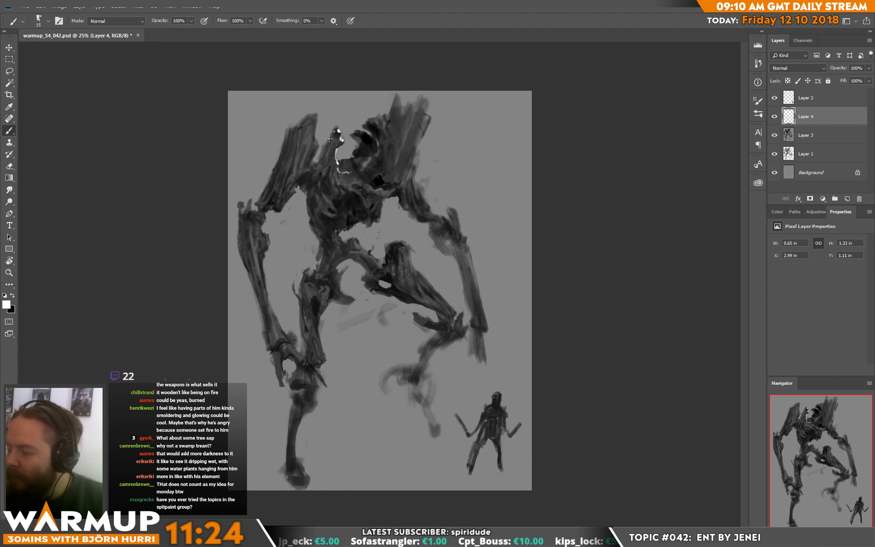
left_click_drag(331, 136, 325, 143)
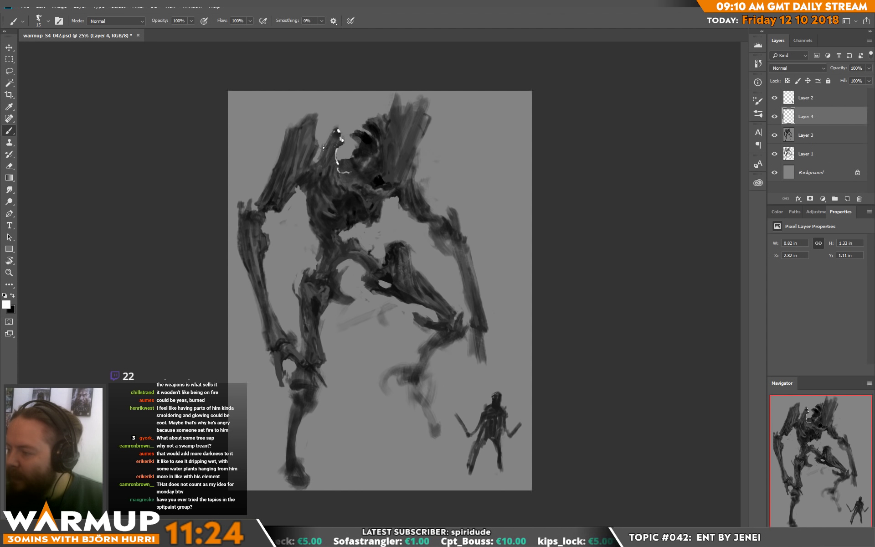
left_click(316, 117)
left_click_drag(370, 121, 363, 128)
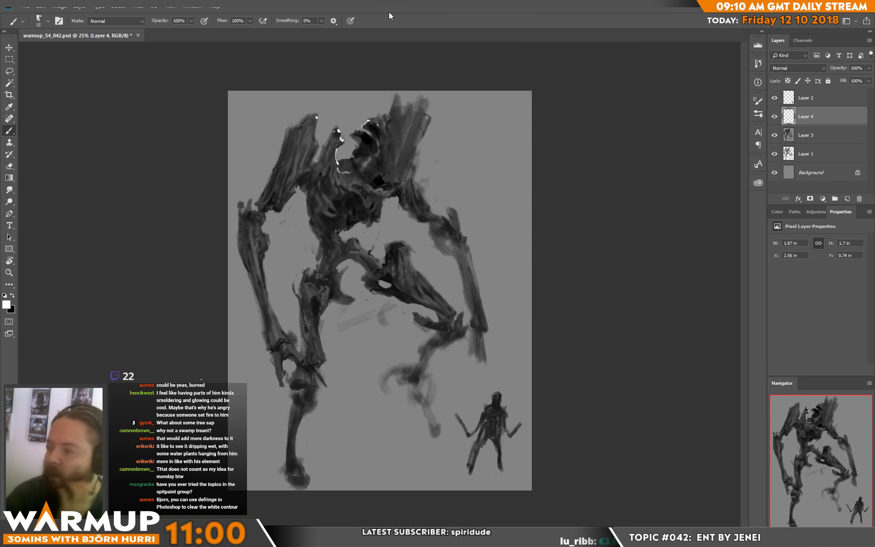
Step: Switch to the Spitpainting page in the web browser and open its strip of six paintings at full size
key("alt+Tab")
double_click(631, 23)
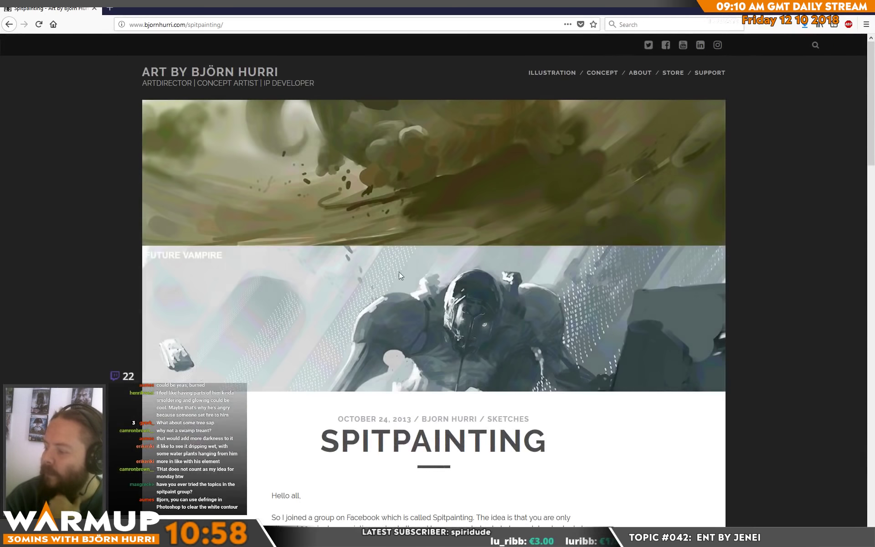
scroll(399, 273, "down", 8)
scroll(548, 287, "down", 7)
scroll(550, 286, "up", 6)
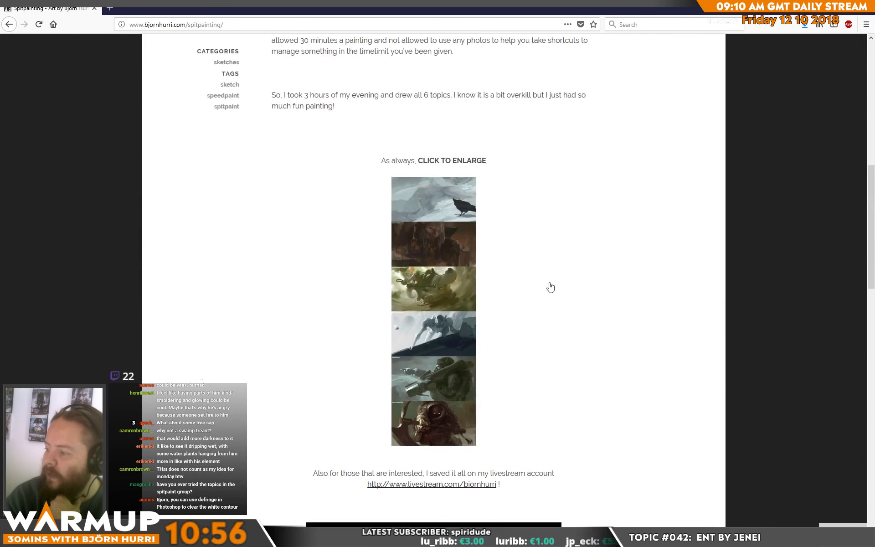
left_click(443, 299)
left_click(443, 293)
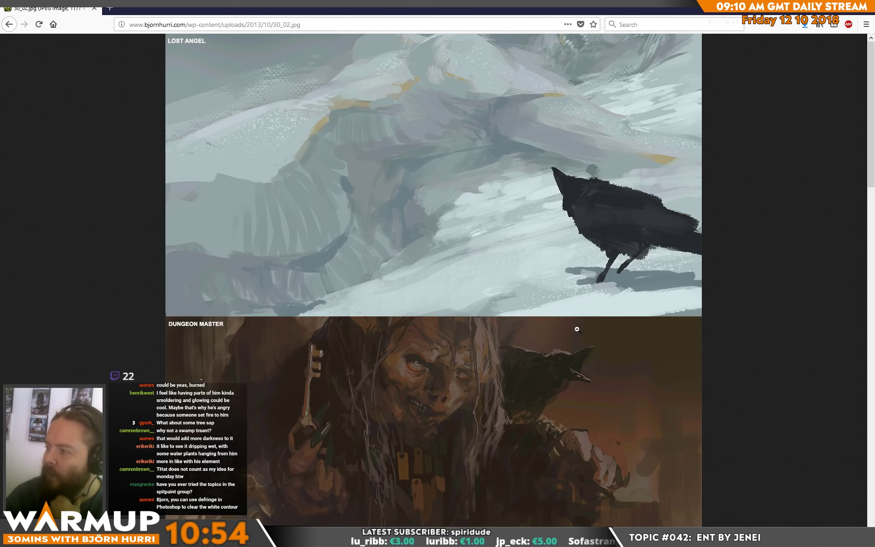
Step: Look through the full-size speed paintings from Dungeon Master to Bazooka and Heavy Armoured
scroll(577, 329, "down", 3)
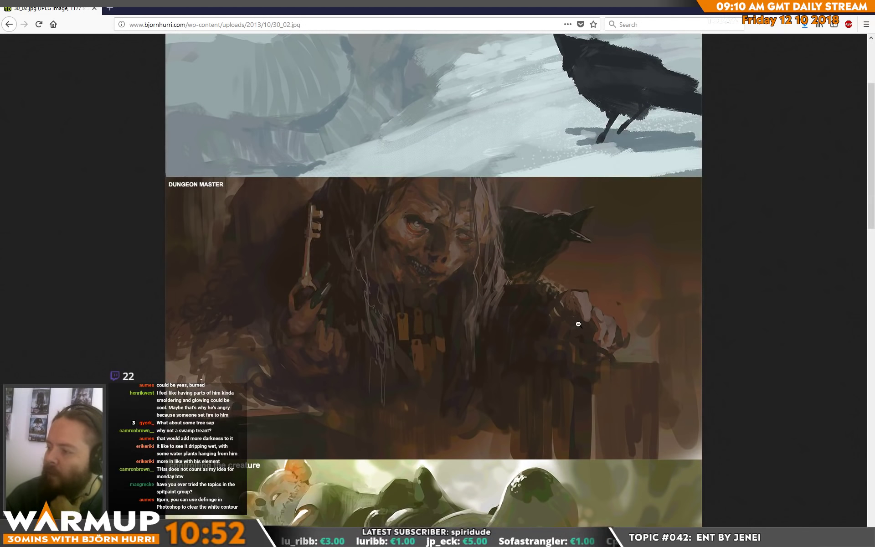
scroll(578, 324, "down", 6)
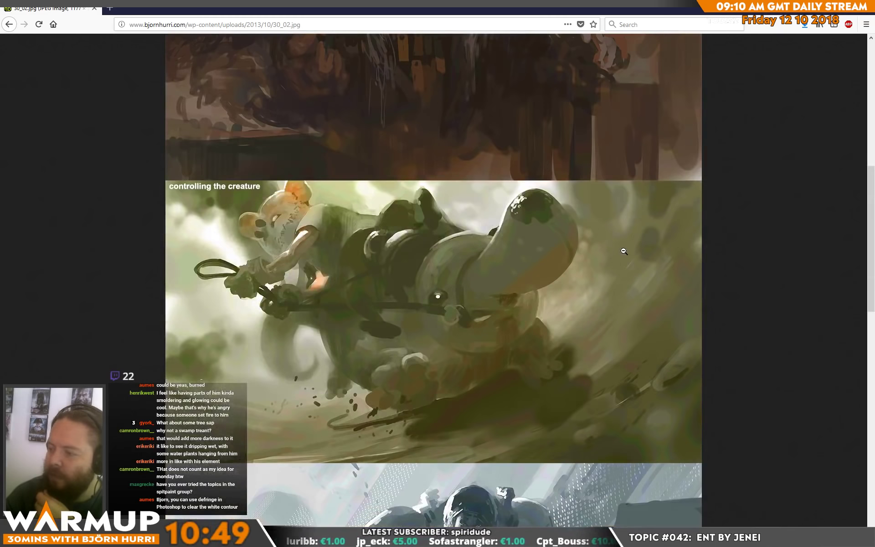
scroll(624, 251, "down", 15)
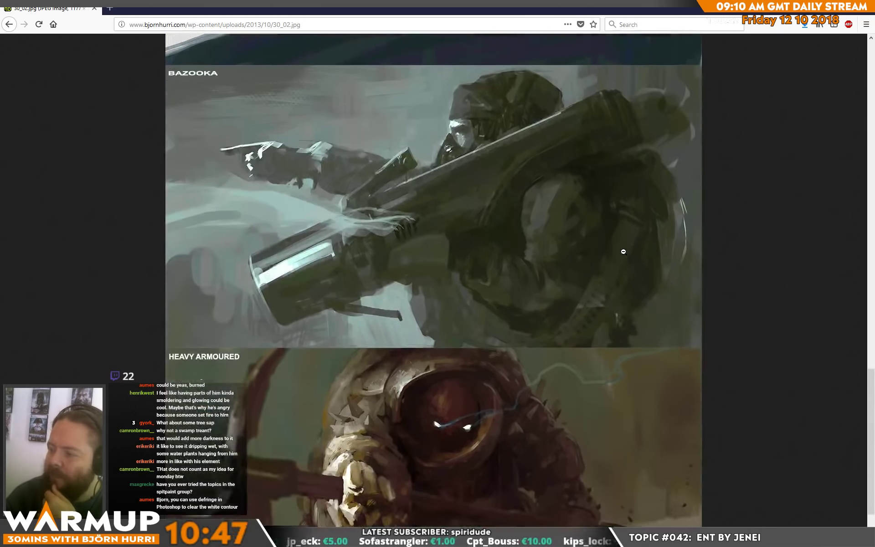
scroll(622, 251, "up", 2)
scroll(622, 250, "down", 3)
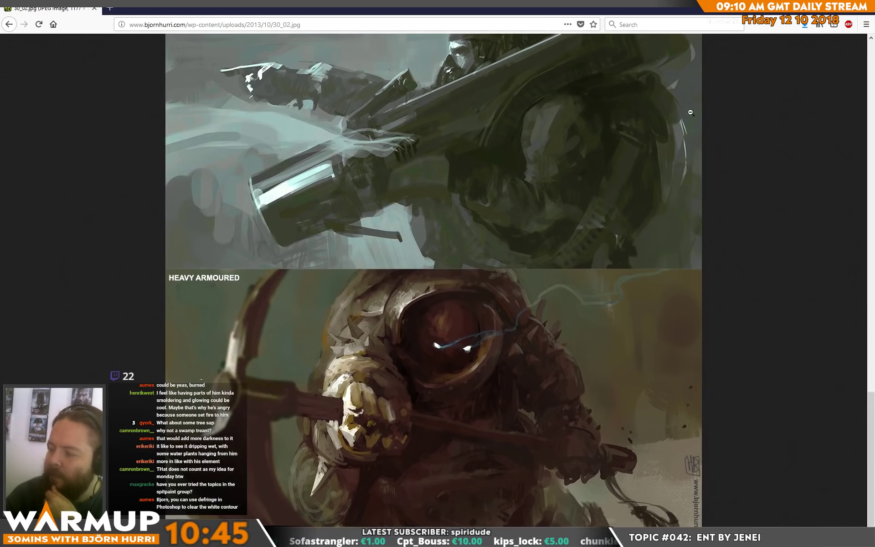
scroll(690, 113, "up", 1)
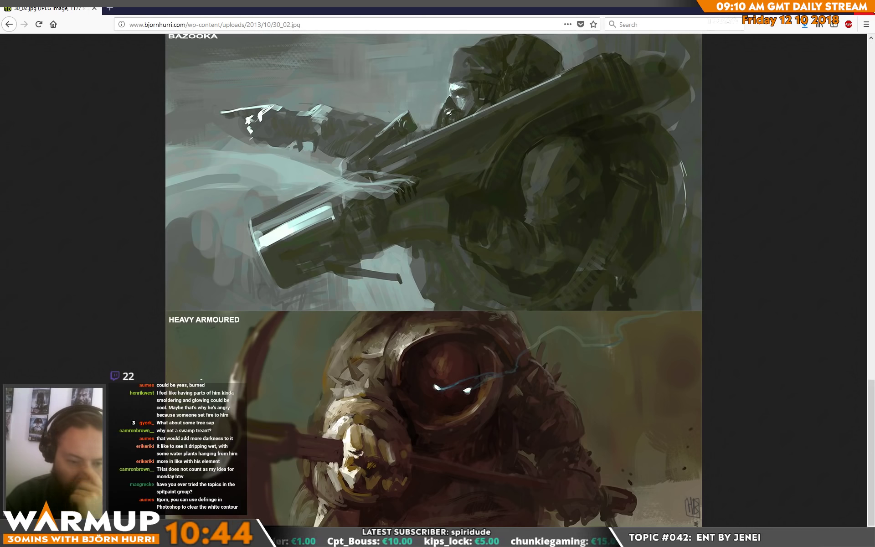
Step: Switch back to Photoshop and break up the white rim line beside the neck with a dark tone
key("alt+Tab")
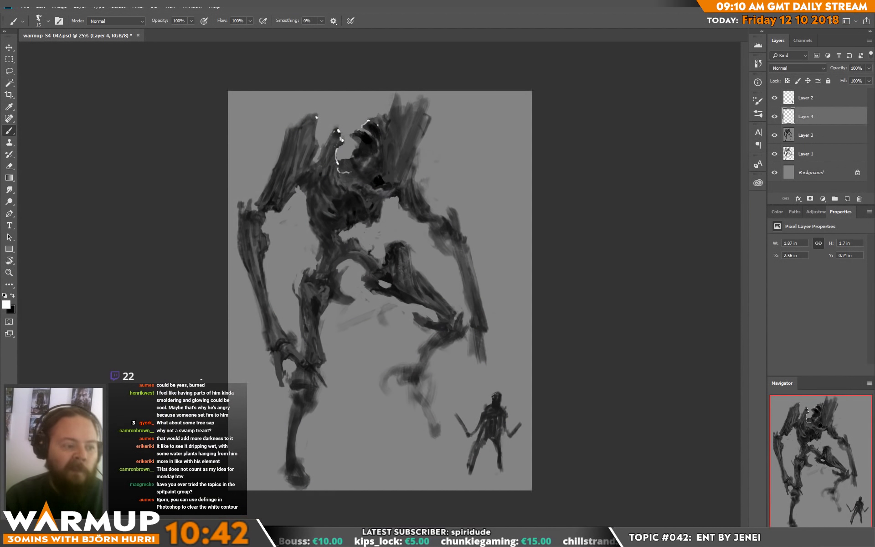
left_click(332, 160, "alt")
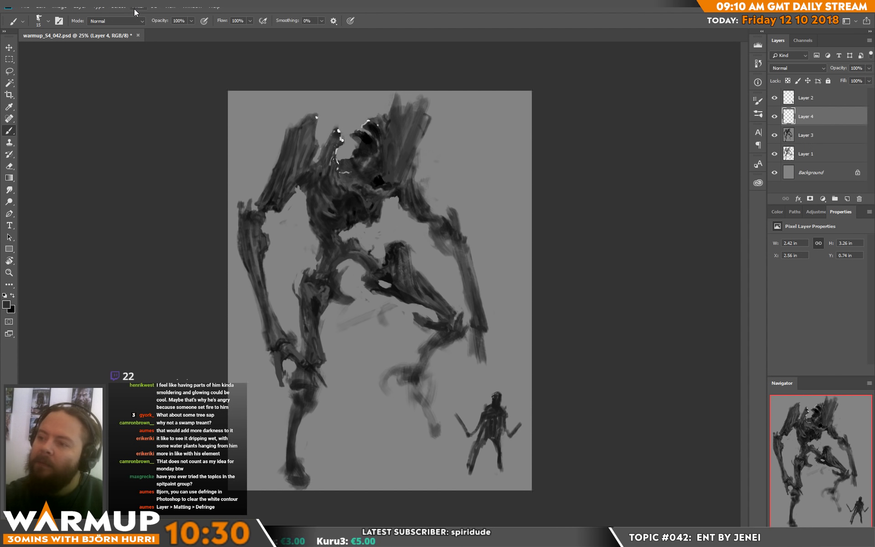
left_click(86, 8)
mouse_move(84, 17)
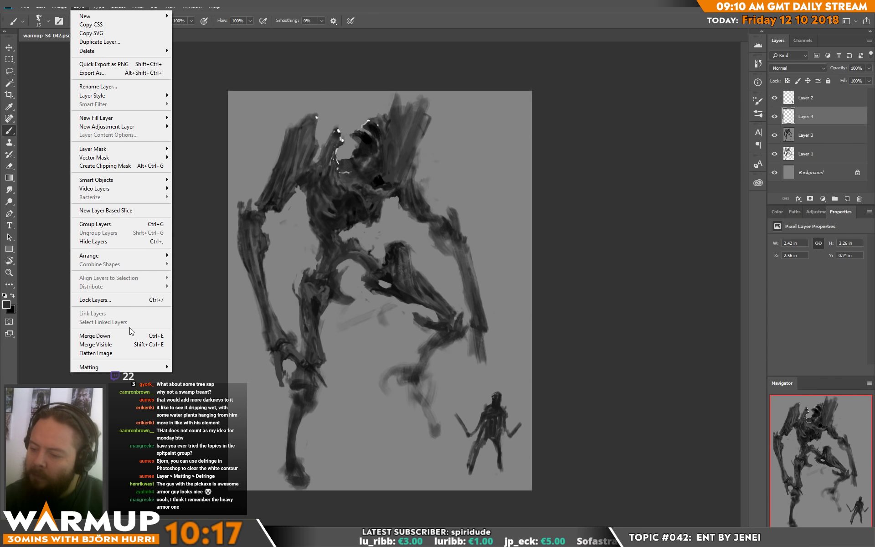
mouse_move(127, 366)
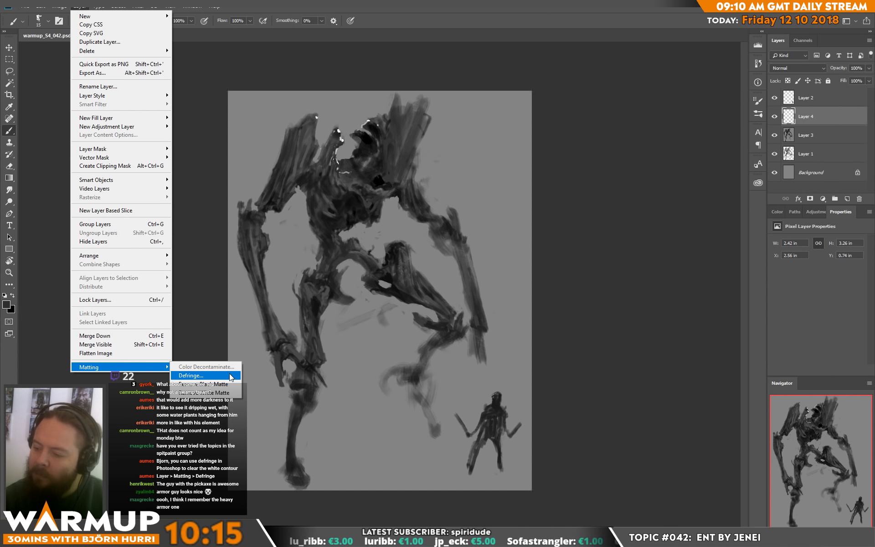
Step: Sample dark bark tones and use them to break up the white rim line beneath the neck, then restore white as the paint colour
left_click(376, 240, "alt")
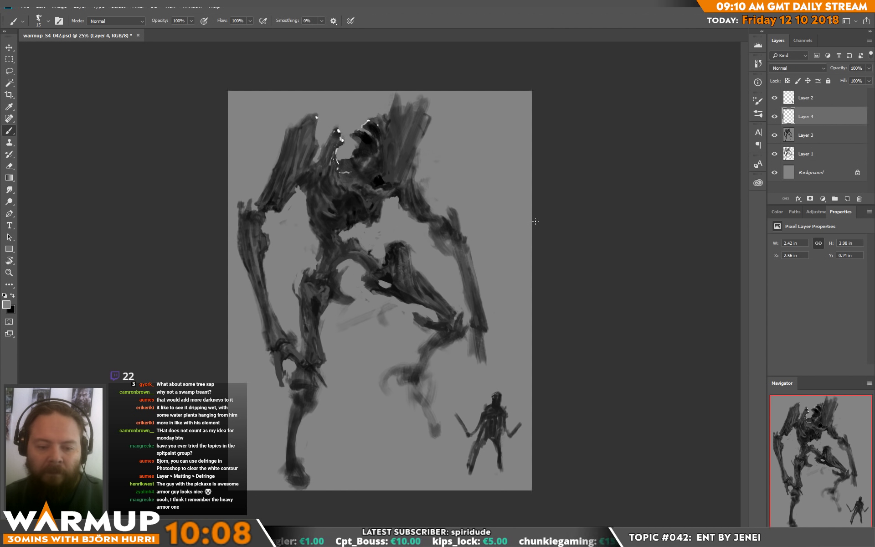
key("d")
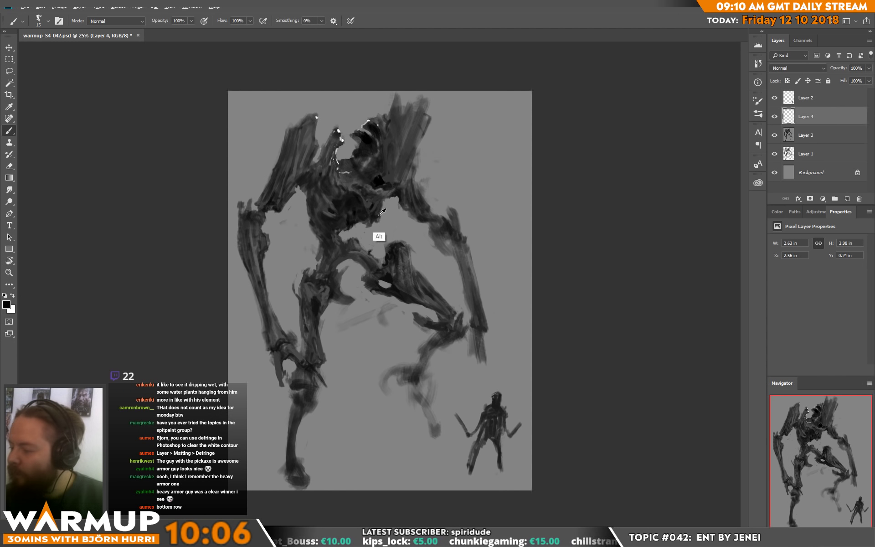
left_click(377, 214, "alt")
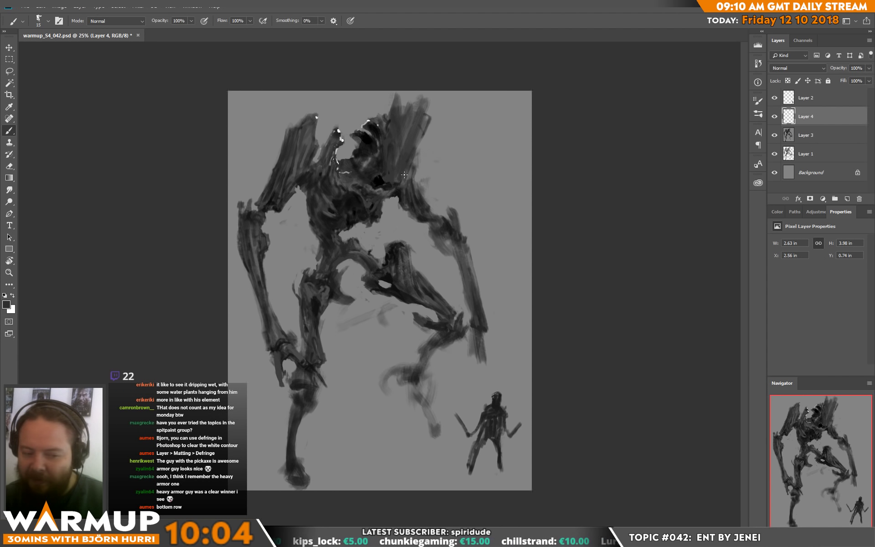
left_click(383, 208, "alt")
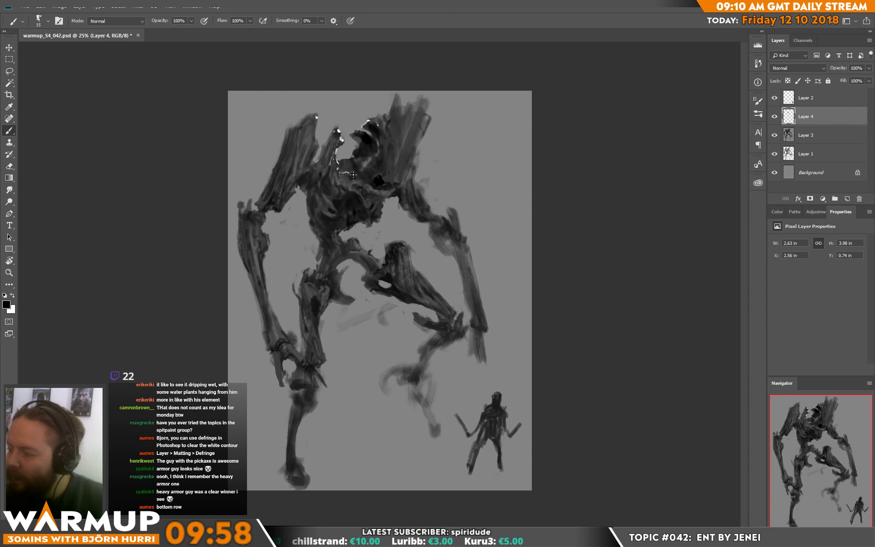
key("x")
key("x")
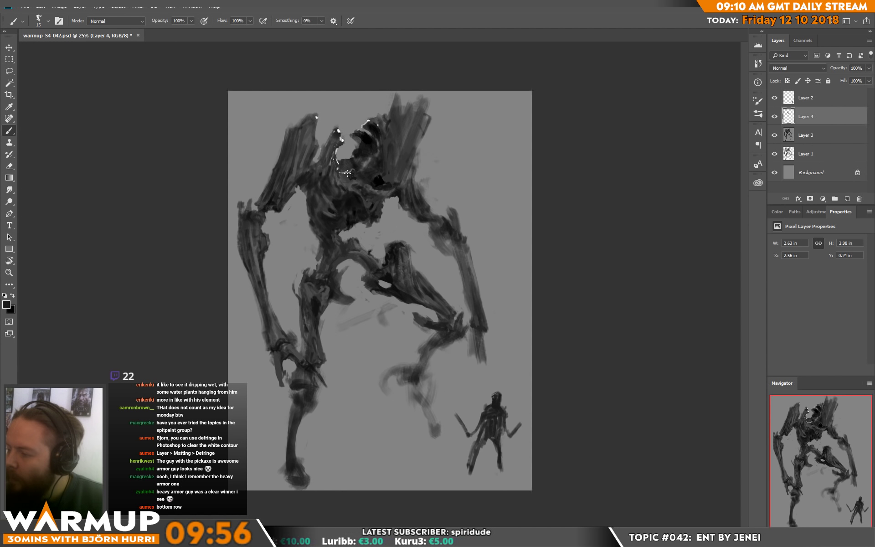
key("x")
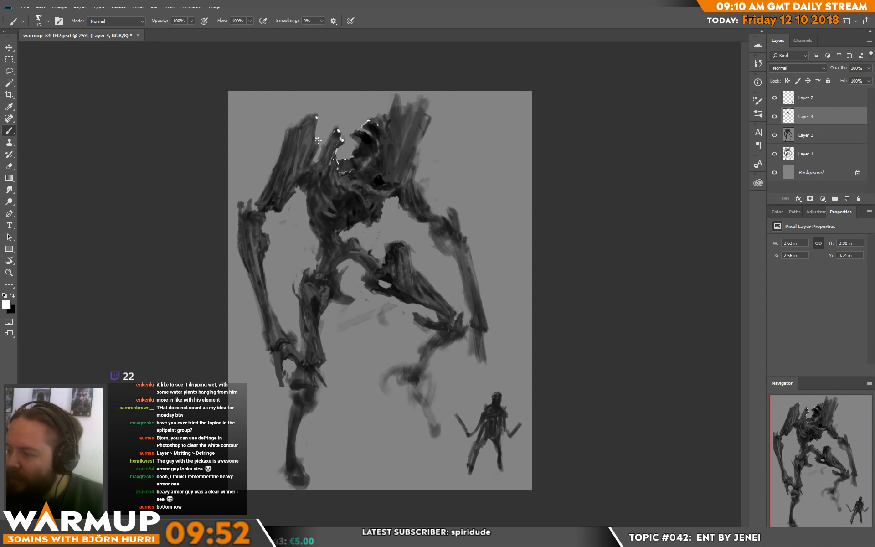
Step: Dot white rim highlights along the shoulder slab's edges, the torso's side and the raised knee, with loose specks in the air above
left_click_drag(318, 142, 314, 129)
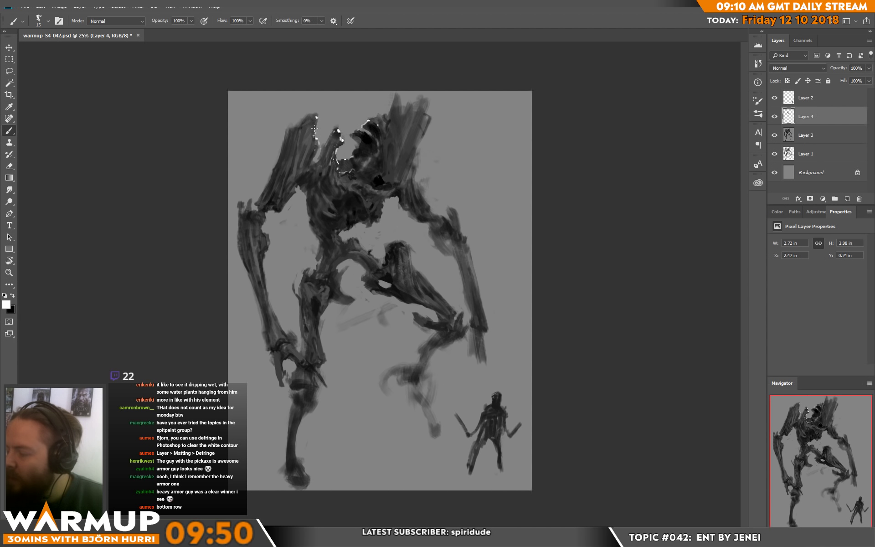
mouse_move(271, 175)
left_mouse_down()
mouse_move(266, 184)
mouse_move(274, 172)
left_mouse_up()
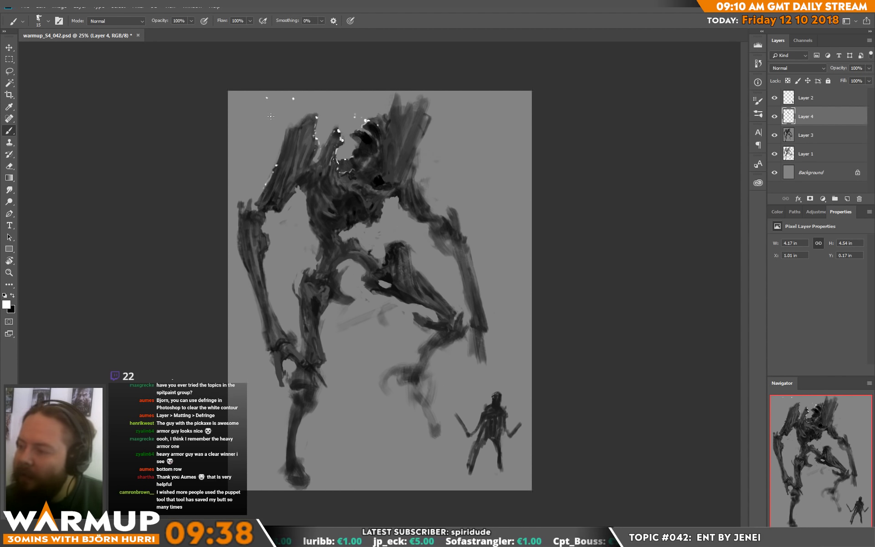
left_click(270, 116)
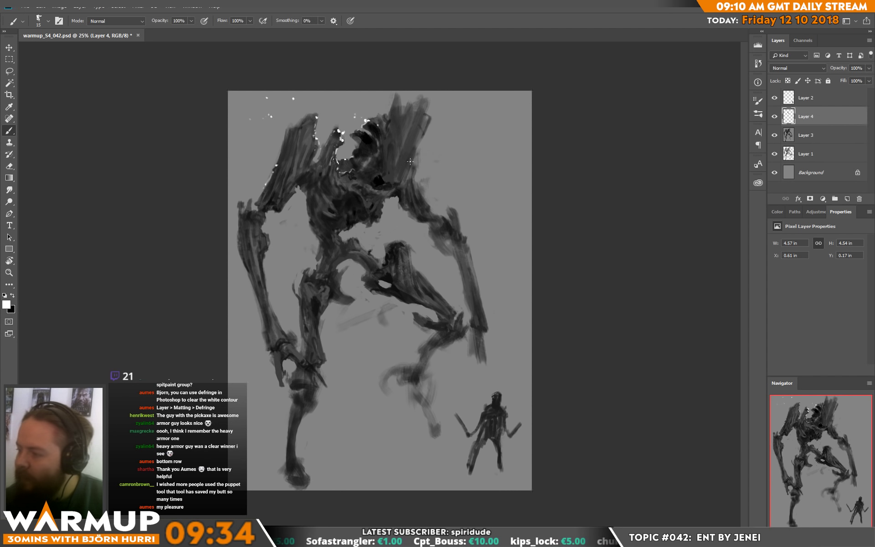
left_click(308, 211, "alt")
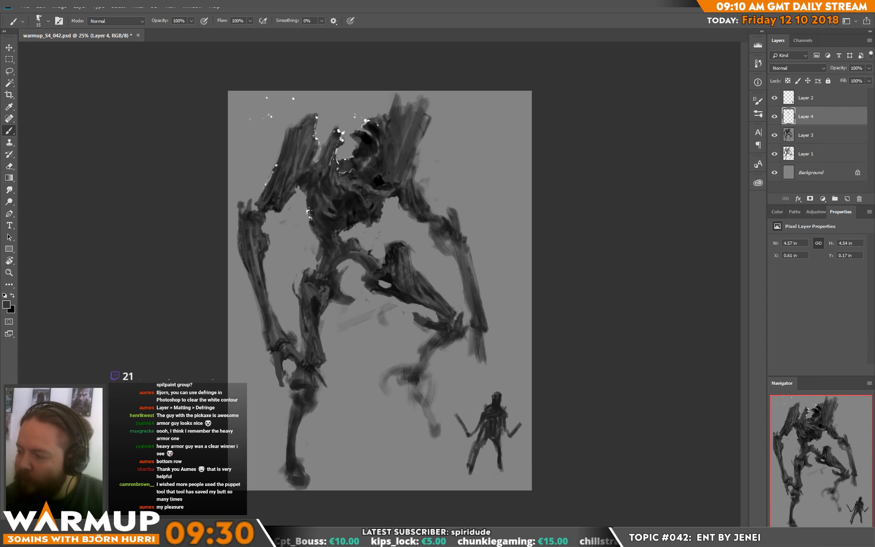
left_click(307, 212, "alt")
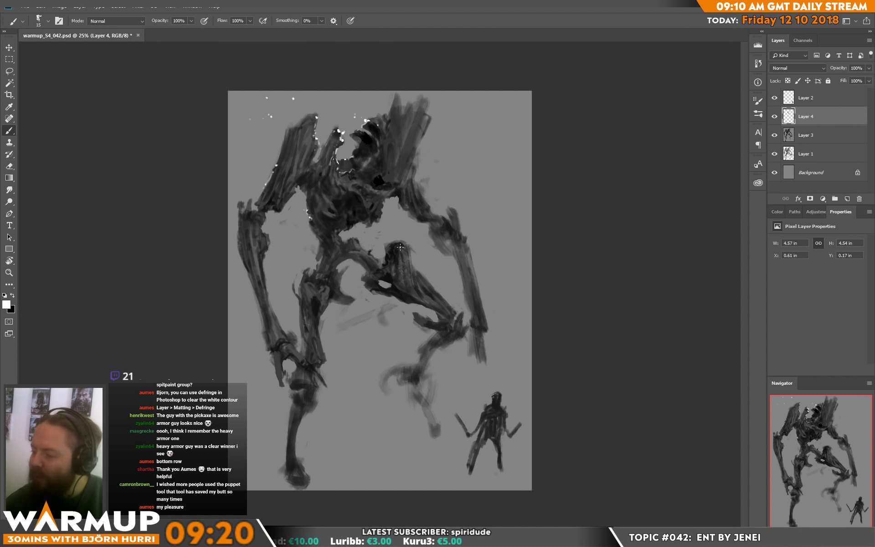
left_click_drag(396, 250, 396, 254)
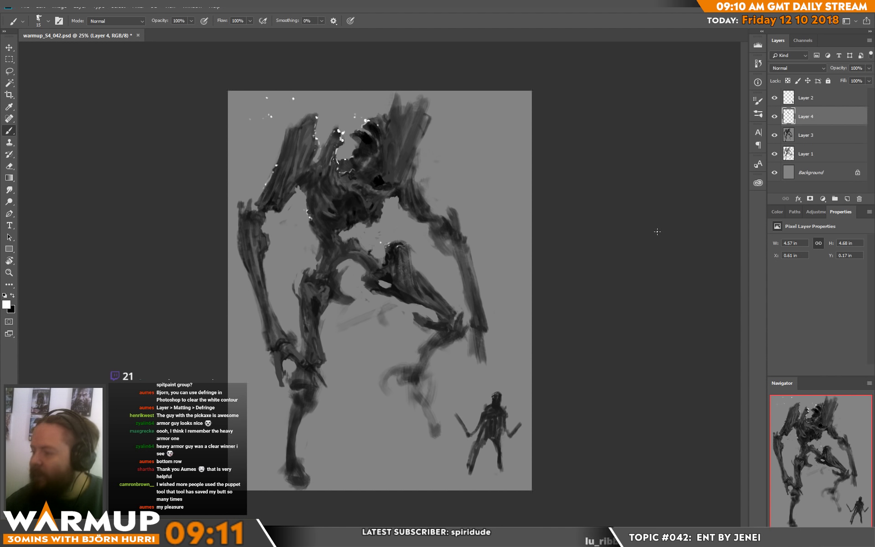
Step: Tone down the rim line in the neck hollow and darken the shoulder joint below the head slab with sampled dark tones
left_click(332, 167, "alt")
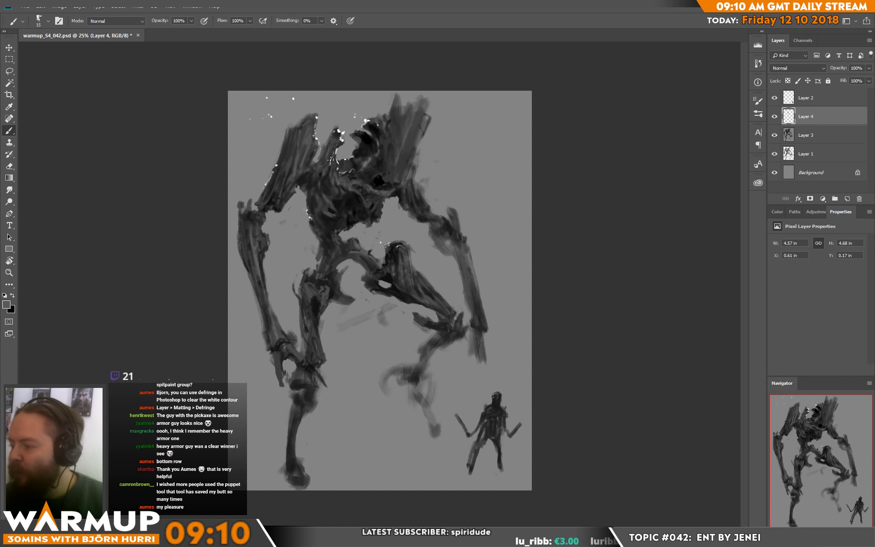
left_click(338, 173, "alt")
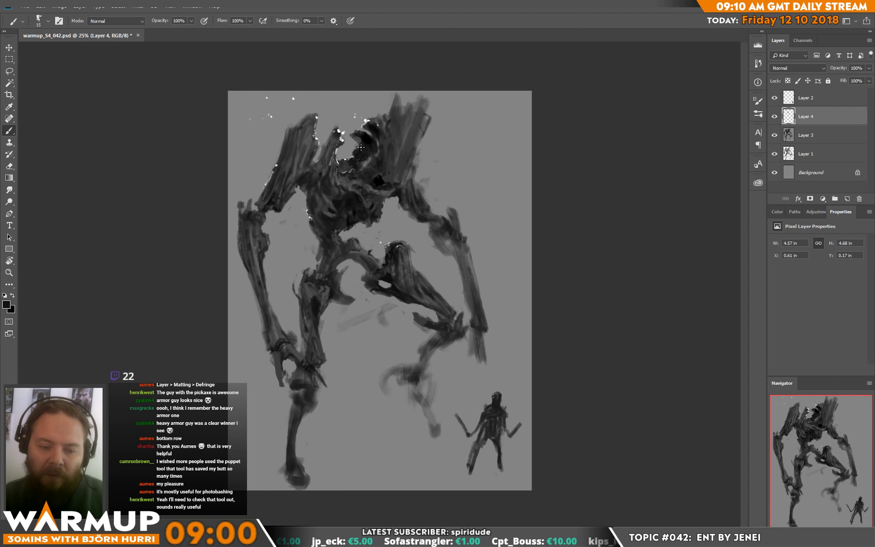
left_click(407, 164, "alt")
left_click(425, 157, "alt")
left_click_drag(412, 152, 415, 168)
left_click(410, 179, "alt")
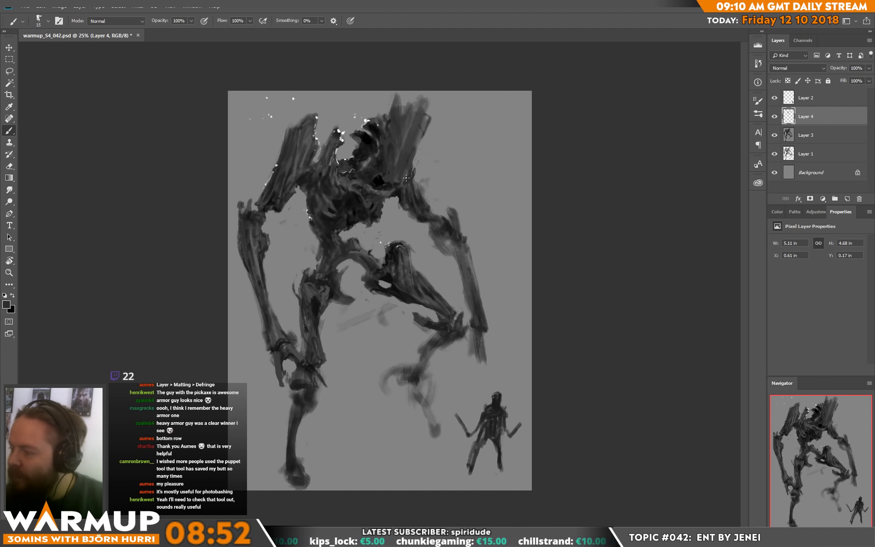
left_click(403, 192, "alt")
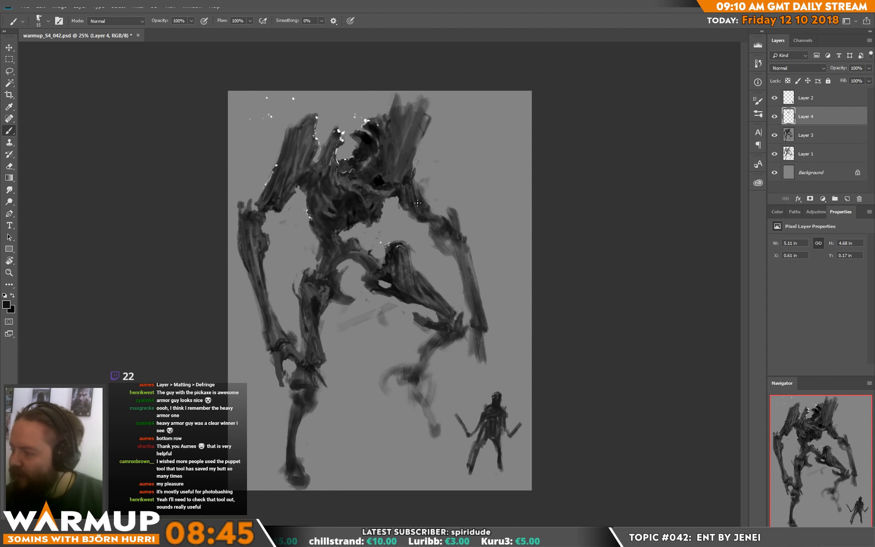
Step: Enlarge the brush to 31 px and paint dark bark strokes on the elbow and forearm beside the raised knee
right_click(423, 228)
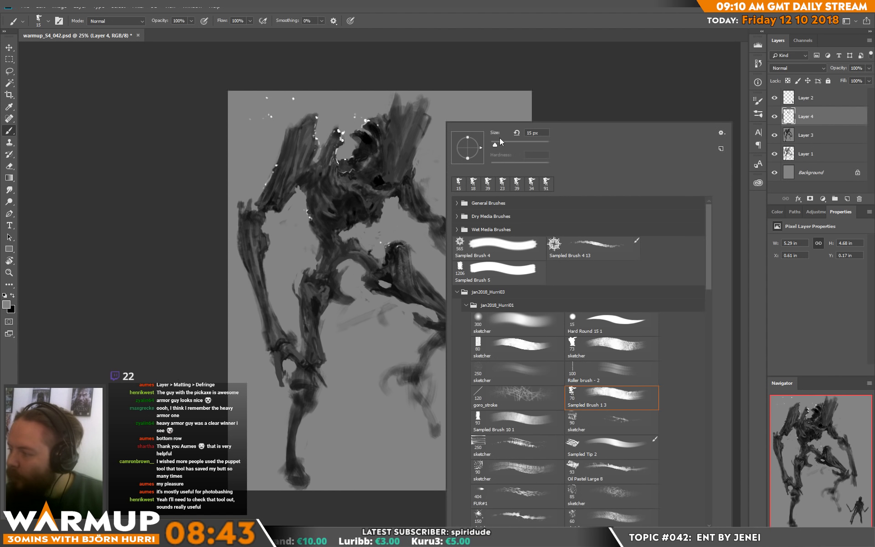
left_click(415, 209, "alt")
left_click(414, 234, "alt")
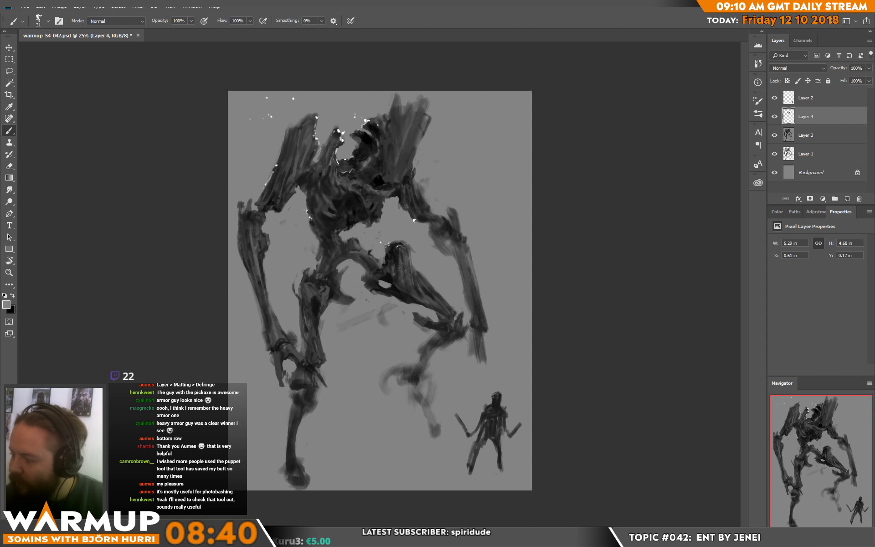
mouse_move(440, 260)
left_mouse_down()
mouse_move(431, 236)
mouse_move(451, 260)
mouse_move(453, 245)
mouse_move(479, 314)
left_mouse_up()
left_click(450, 231, "alt")
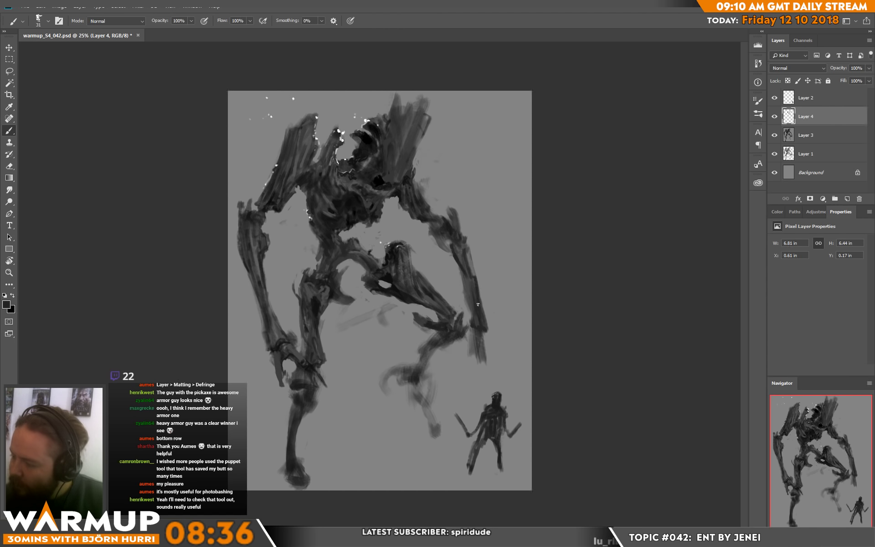
left_click_drag(460, 271, 469, 309)
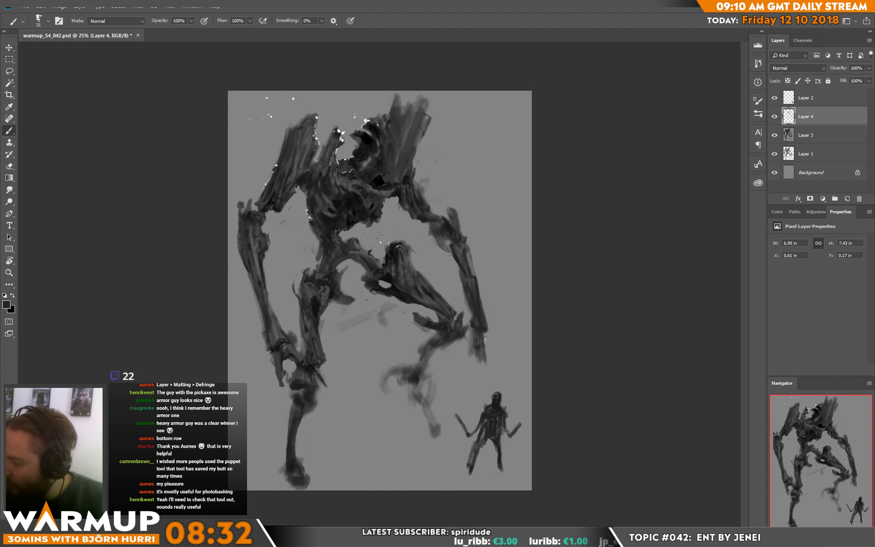
Step: Paint thin claw-like fingers at the end of that forearm and define the bent leg's shin and hooked foot with dark strokes
mouse_move(485, 339)
left_mouse_down()
mouse_move(474, 356)
mouse_move(456, 379)
mouse_move(495, 377)
left_mouse_up()
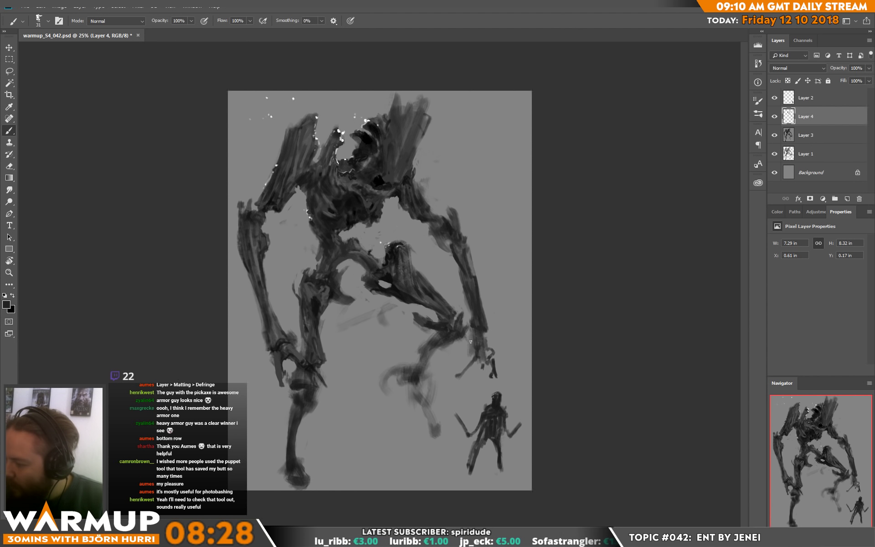
mouse_move(471, 342)
left_mouse_down()
mouse_move(492, 351)
mouse_move(420, 353)
mouse_move(384, 386)
mouse_move(388, 370)
mouse_move(414, 383)
mouse_move(439, 451)
left_mouse_up()
mouse_move(433, 424)
left_mouse_down()
mouse_move(421, 395)
mouse_move(439, 421)
mouse_move(408, 384)
mouse_move(428, 408)
mouse_move(418, 380)
mouse_move(440, 341)
left_mouse_up()
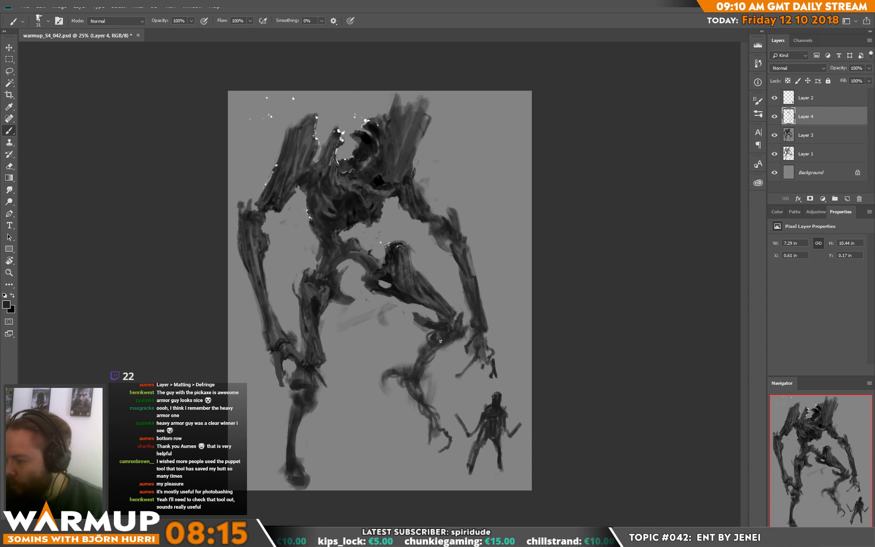
Step: Paint dark strokes down the standing leg's shin and give it a broader, root-like foot
left_click_drag(291, 397, 289, 428)
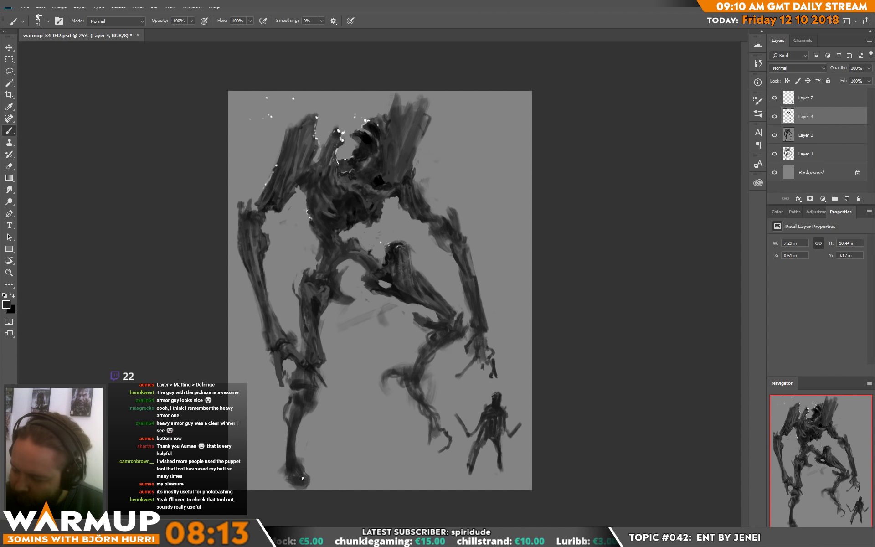
left_click_drag(311, 482, 293, 478)
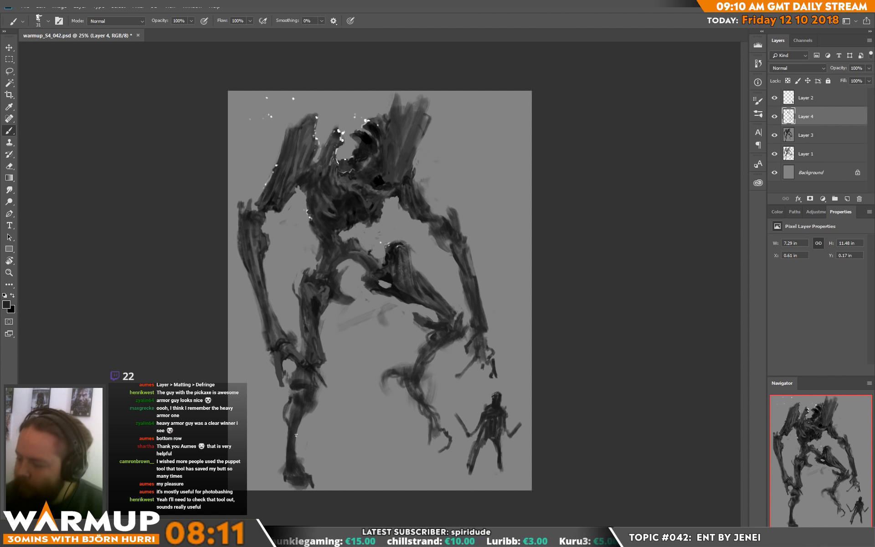
mouse_move(296, 440)
left_mouse_down()
mouse_move(311, 408)
mouse_move(292, 402)
left_mouse_up()
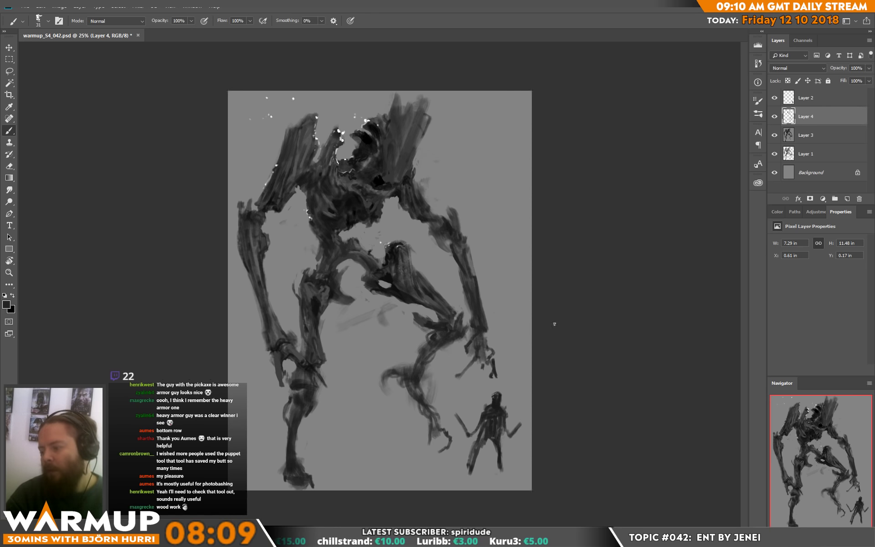
Step: Move the human scale figure on Layer 2 down toward the canvas's lower corner
left_click(806, 98)
key("v")
left_click_drag(503, 306, 514, 331)
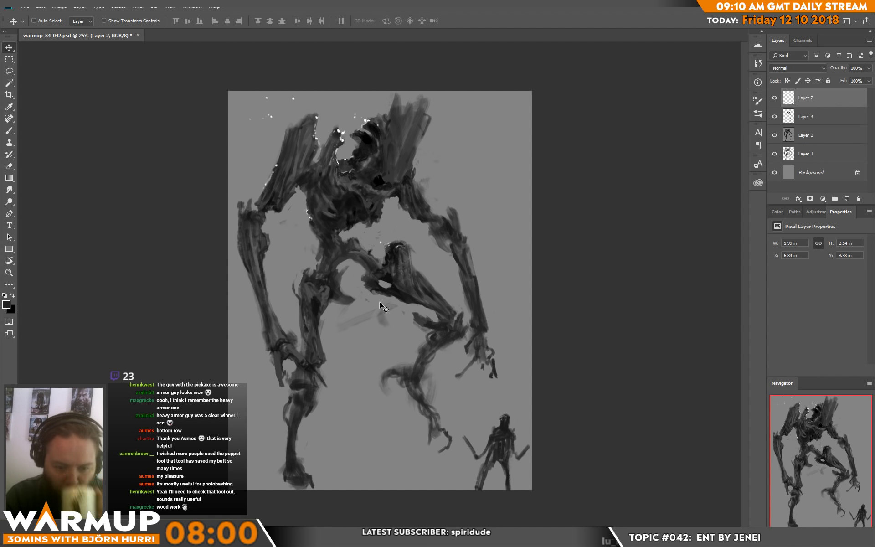
Step: Add a Hue/Saturation adjustment above Layer 4 and colorize it brown with hue 21 and saturation 25
left_click(822, 119)
left_click(823, 199)
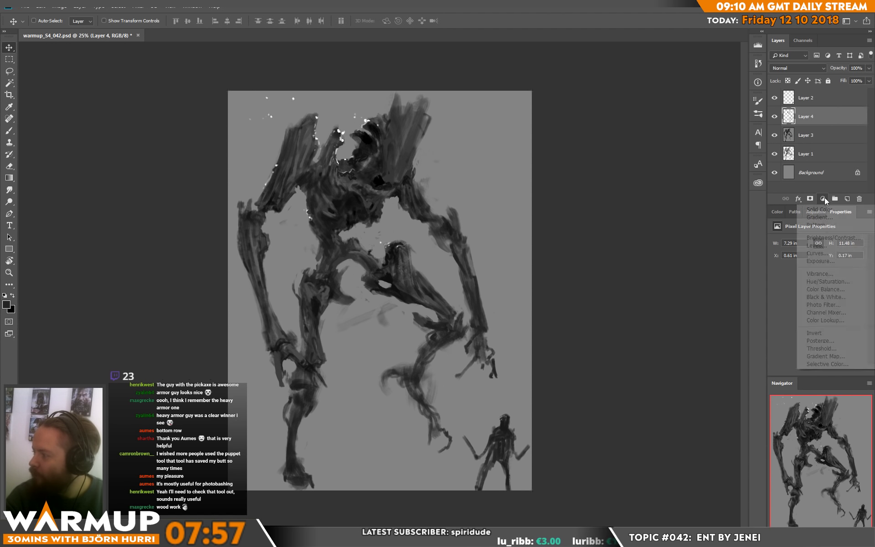
left_click(827, 281)
left_click(814, 322)
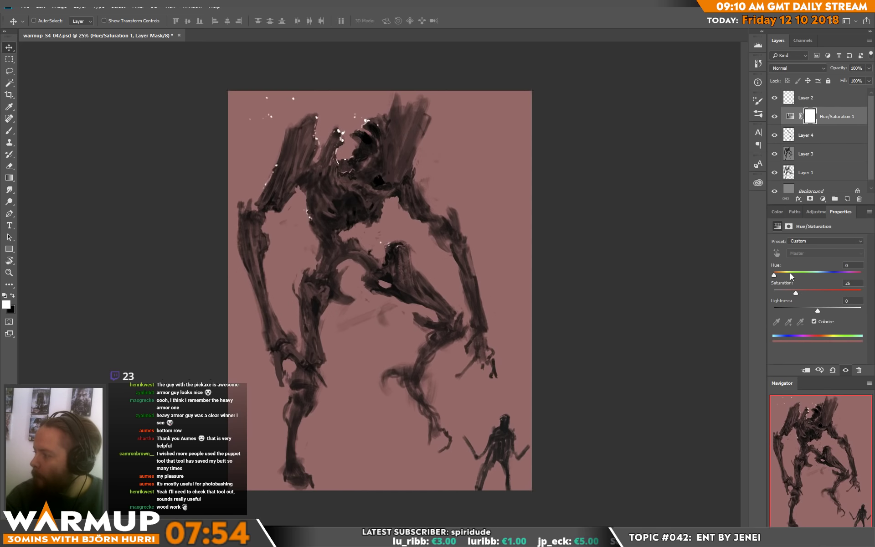
left_click_drag(775, 275, 778, 274)
Step: Mask the brown adjustment to the creature's bark using Color Range, sampling a tone from the slab behind the head
left_click(118, 6)
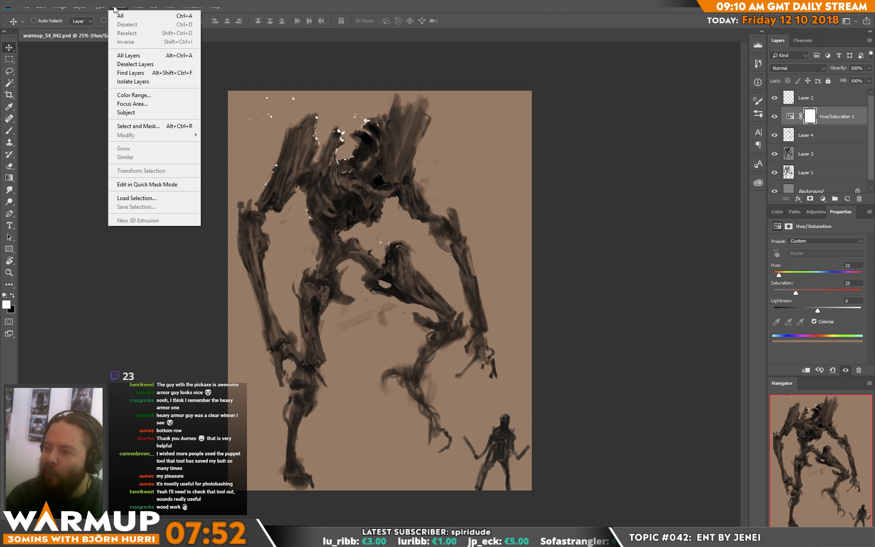
left_click(132, 94)
left_click(405, 120)
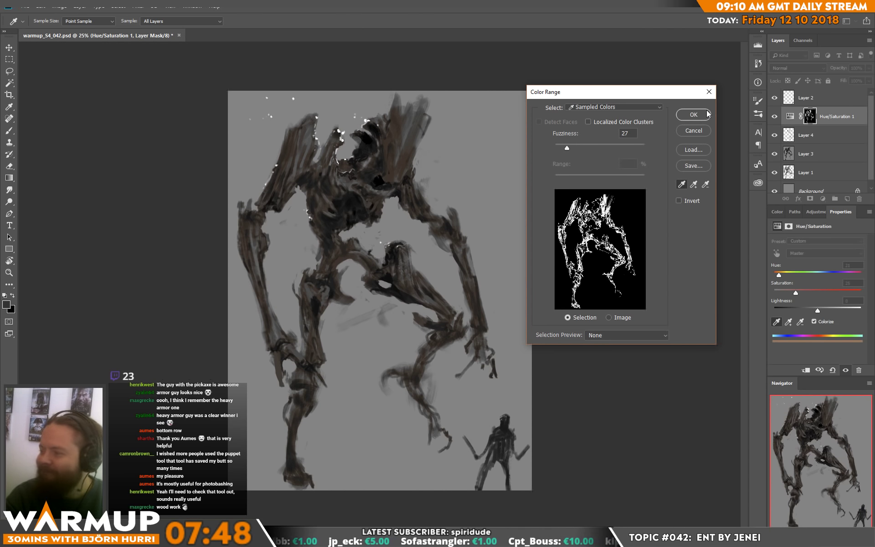
left_click(693, 115)
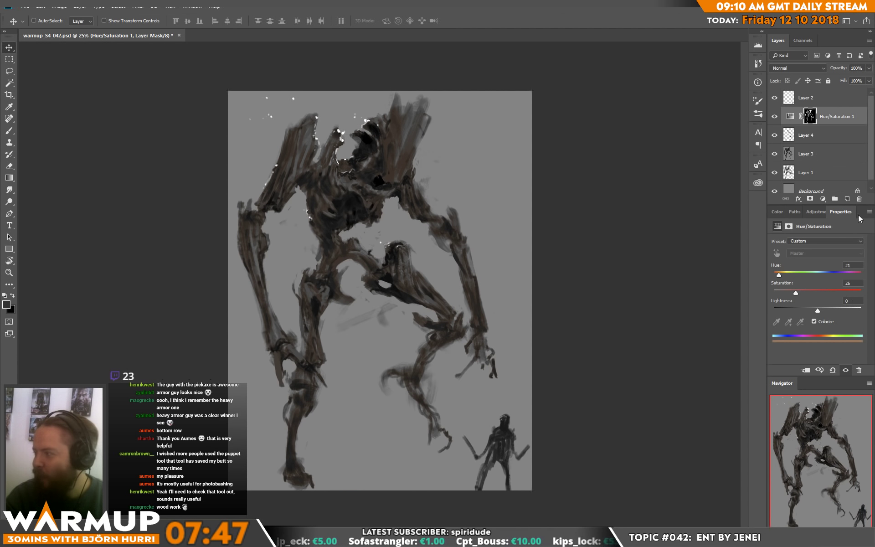
Step: Add a second Hue/Saturation adjustment above the first and colorize it green with hue 96 and saturation 25
left_click(823, 198)
left_click(827, 281)
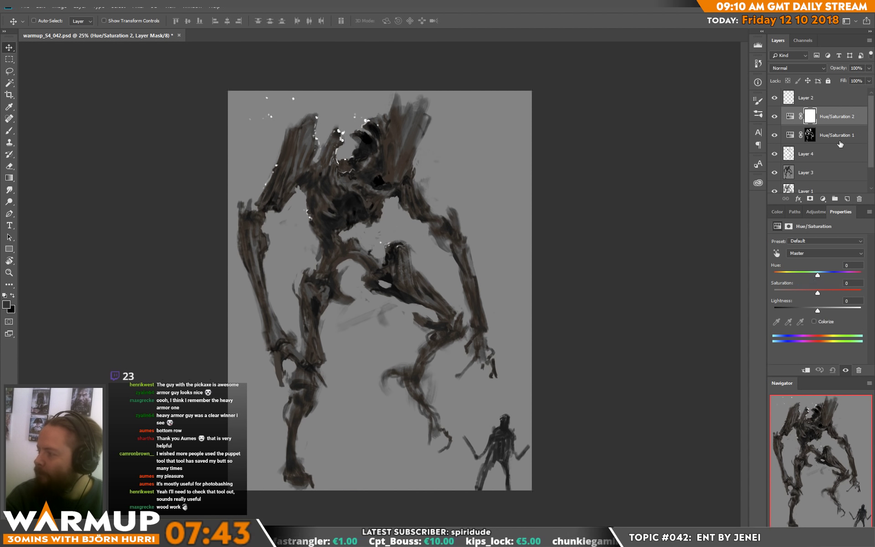
left_click(814, 322)
left_click_drag(795, 275, 798, 276)
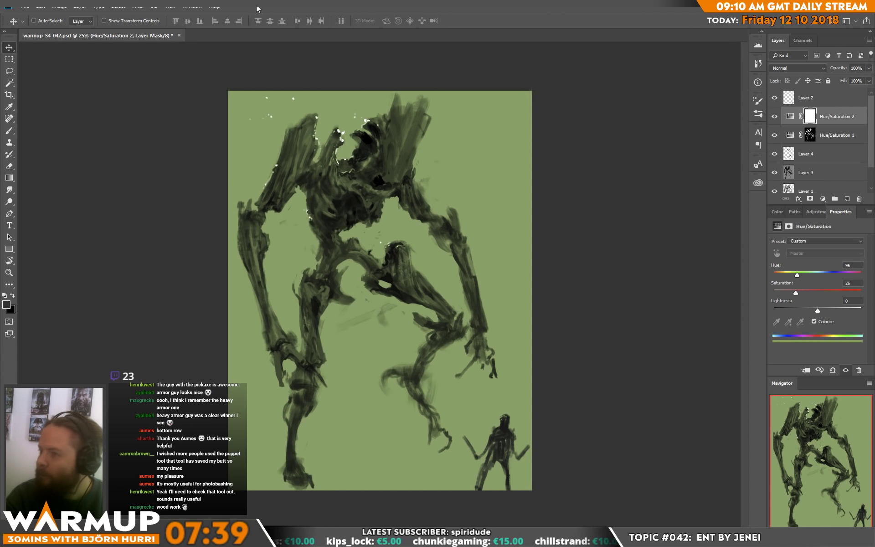
Step: Mask the green adjustment with Color Range, sampling a bark tone from the branch beside the head at fuzziness 15
left_click(138, 5)
left_click(133, 95)
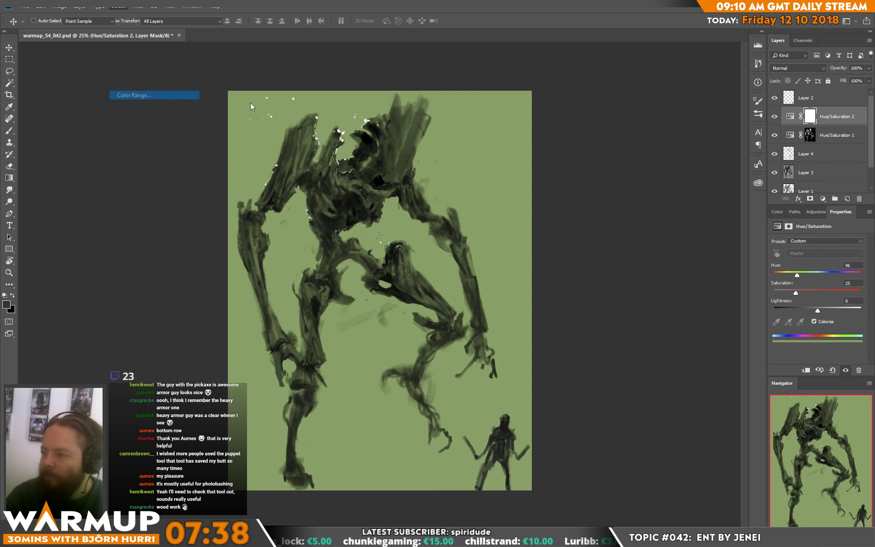
left_click(329, 152)
left_click_drag(567, 147, 562, 147)
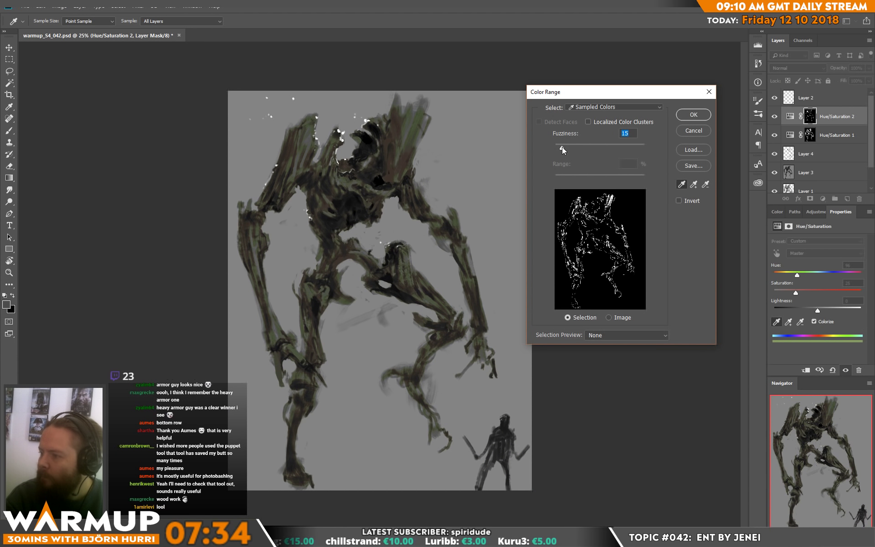
left_click(693, 114)
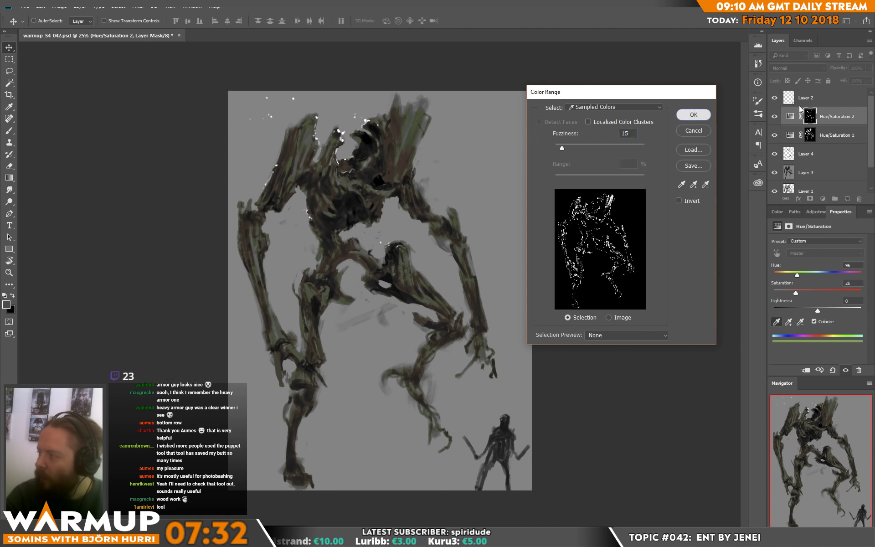
Step: Set the blend mode of both the green and the brown Hue/Saturation adjustments to Color
left_click(799, 68)
left_click(791, 285)
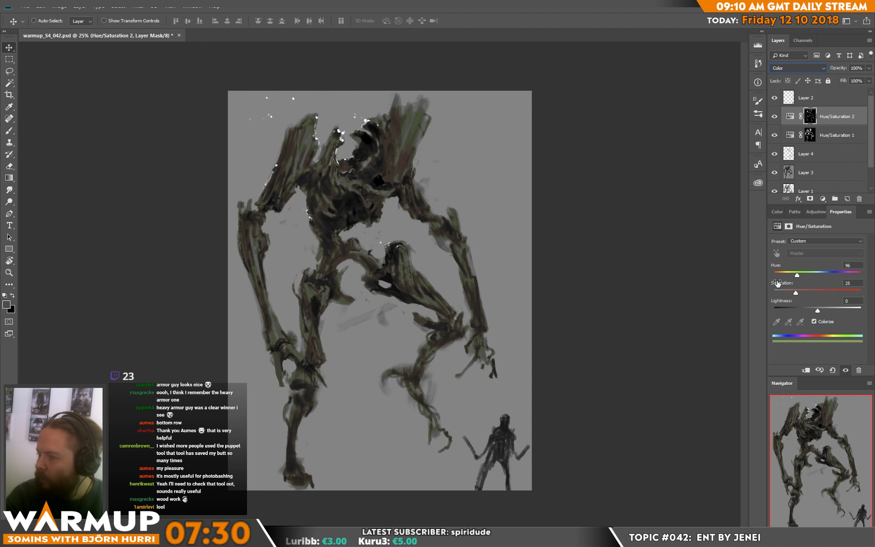
left_click(838, 135)
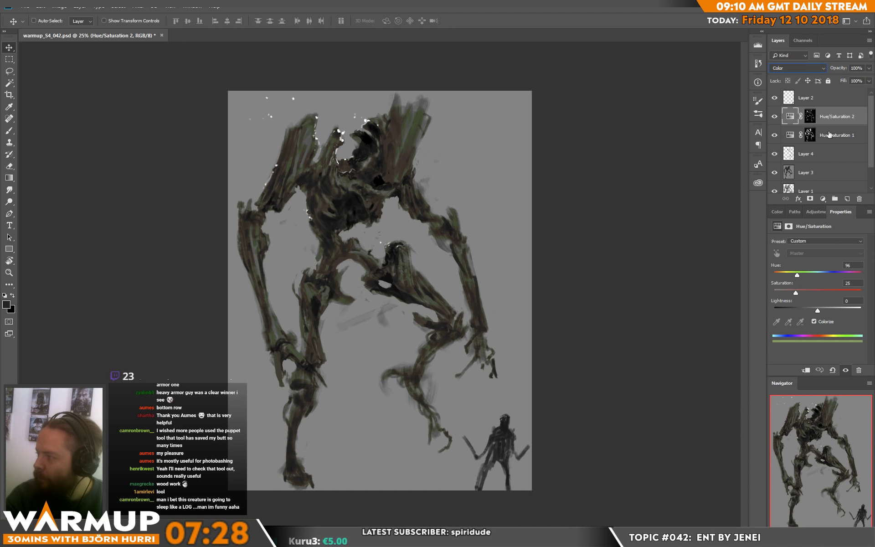
left_click(797, 68)
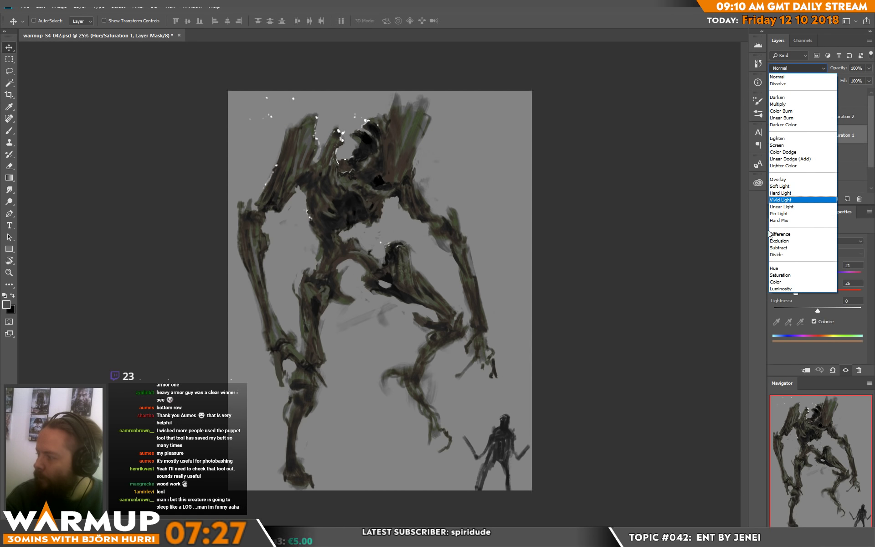
left_click(779, 282)
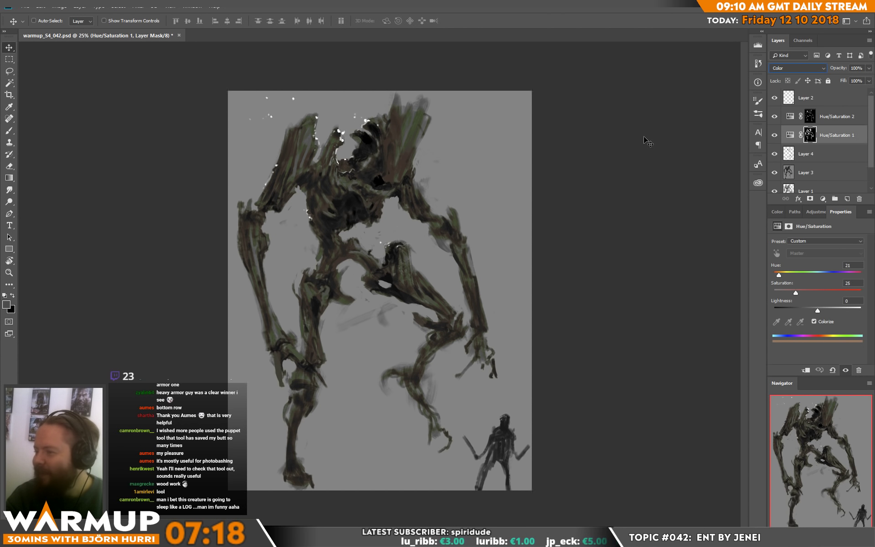
Step: Add a third Hue/Saturation adjustment above the green one and colorize it olive yellow with hue 57 and saturation 25
left_click(850, 117)
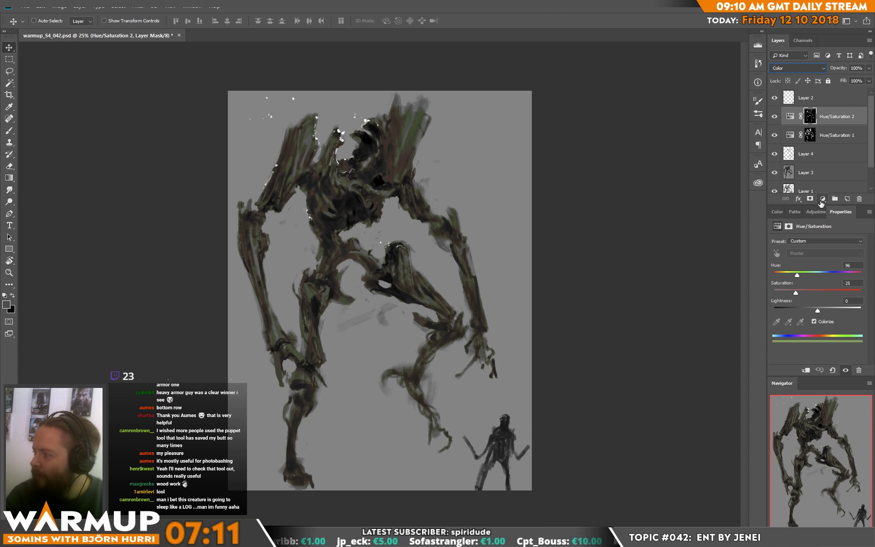
left_click(823, 199)
left_click(824, 281)
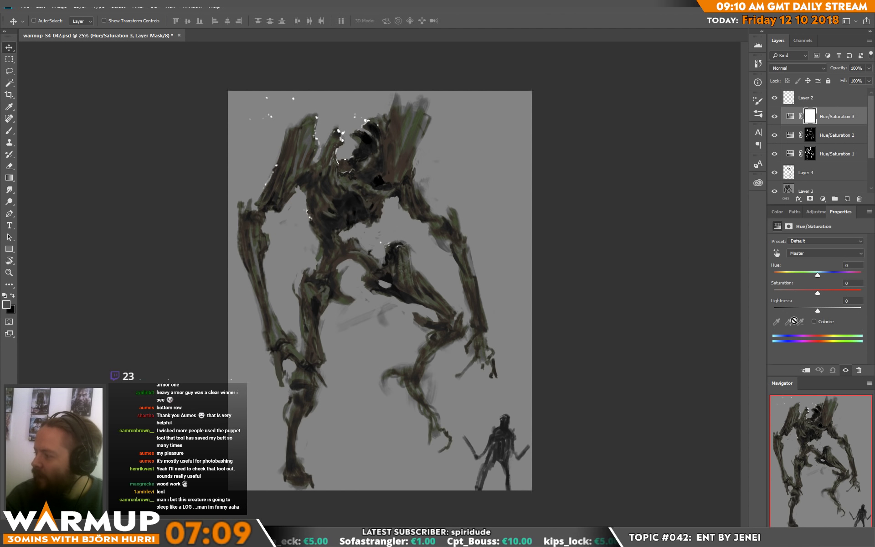
left_click(815, 321)
left_click(788, 273)
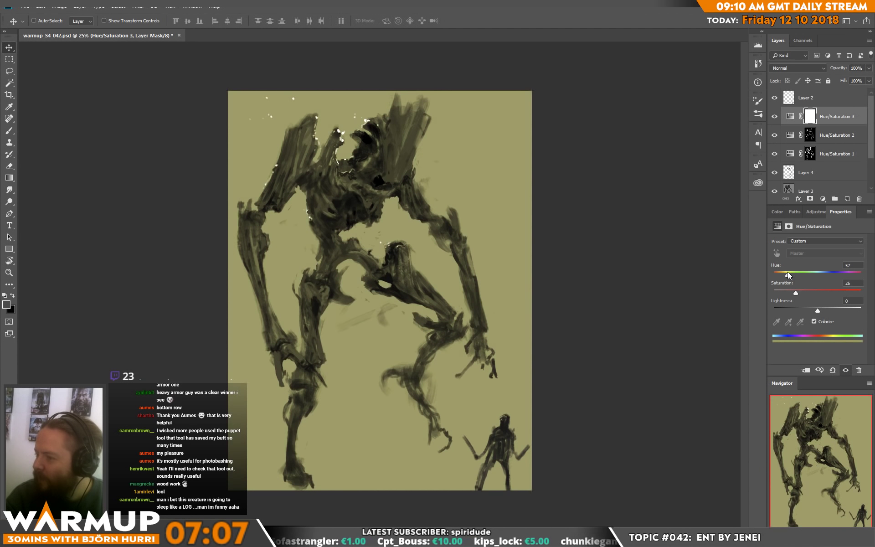
Step: Mask the olive adjustment with Color Range, sampling the shoulder slab's upper edge, and set its blend mode to Color
left_click(126, 7)
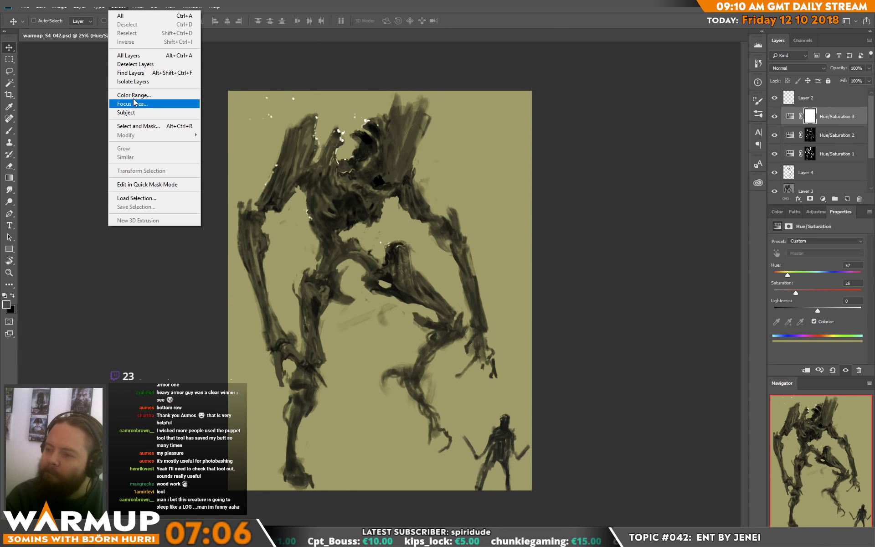
left_click(132, 99)
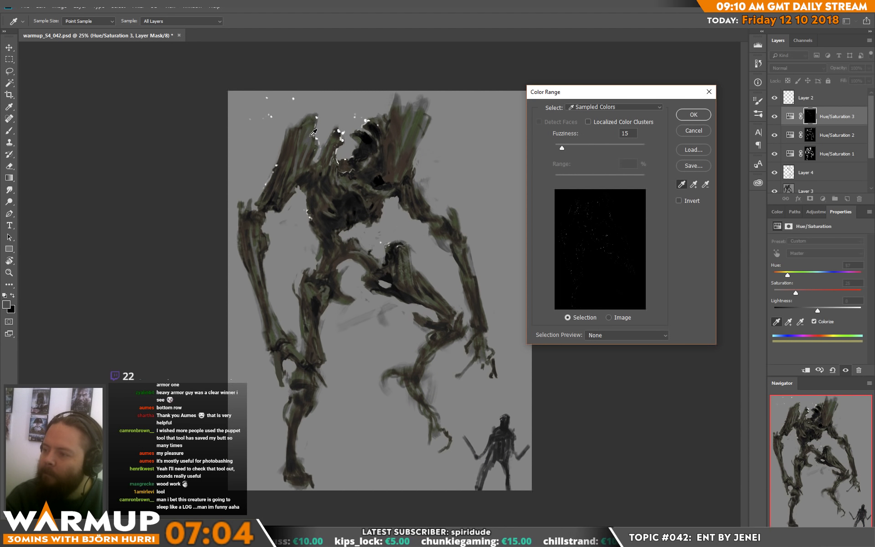
left_click(313, 132)
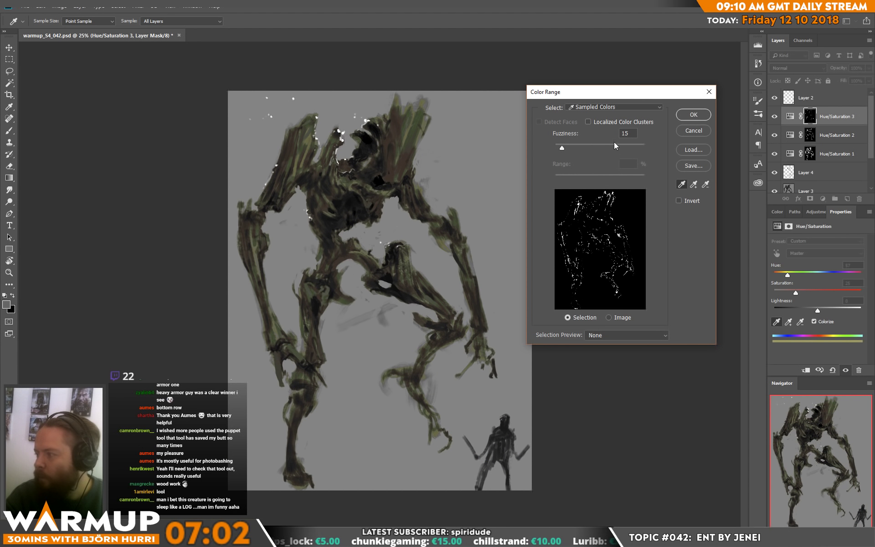
left_click(702, 115)
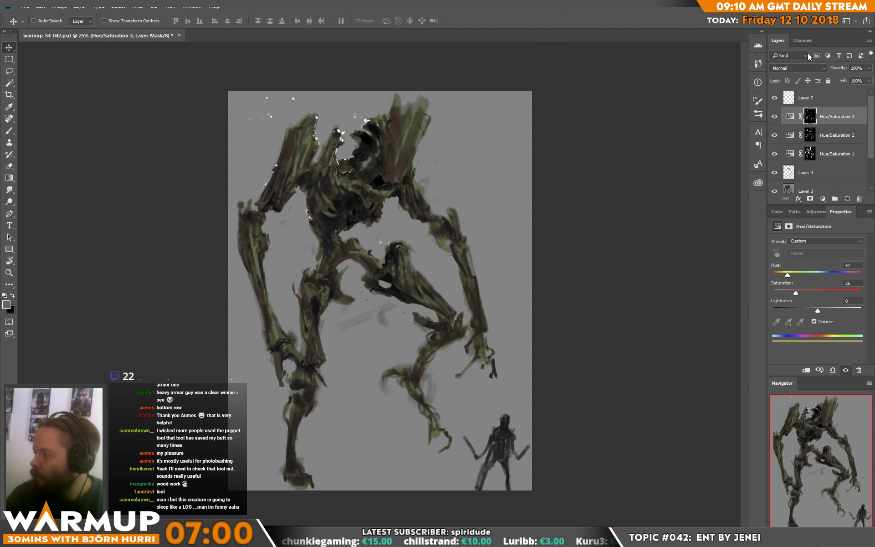
left_click(786, 67)
left_click(799, 279)
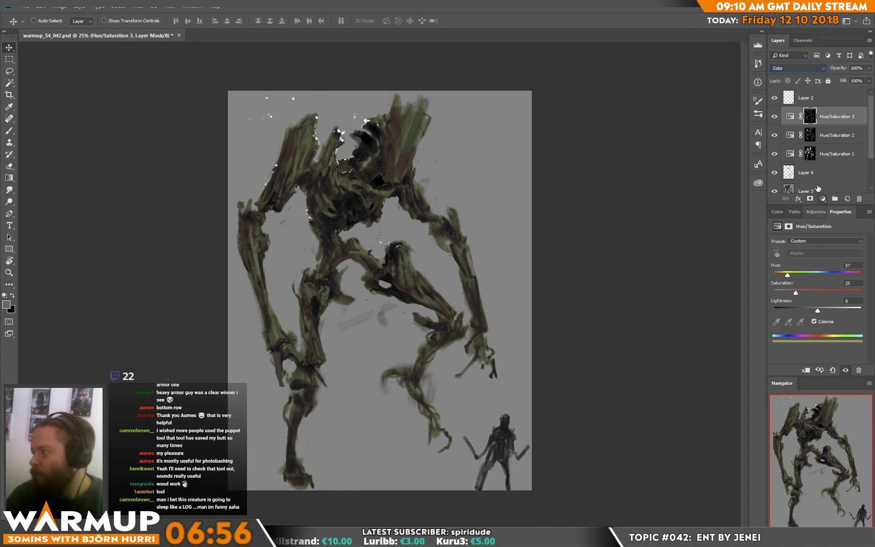
left_click(790, 98)
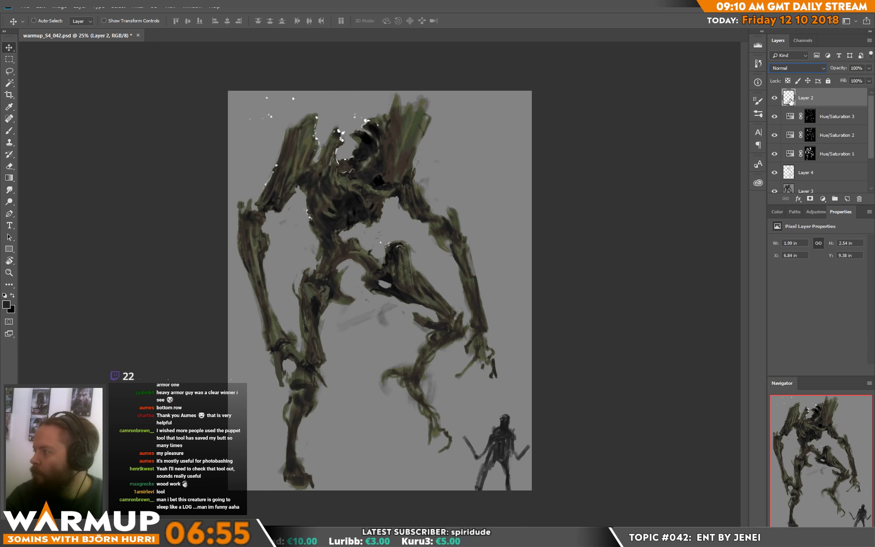
left_click(790, 175, "ctrl")
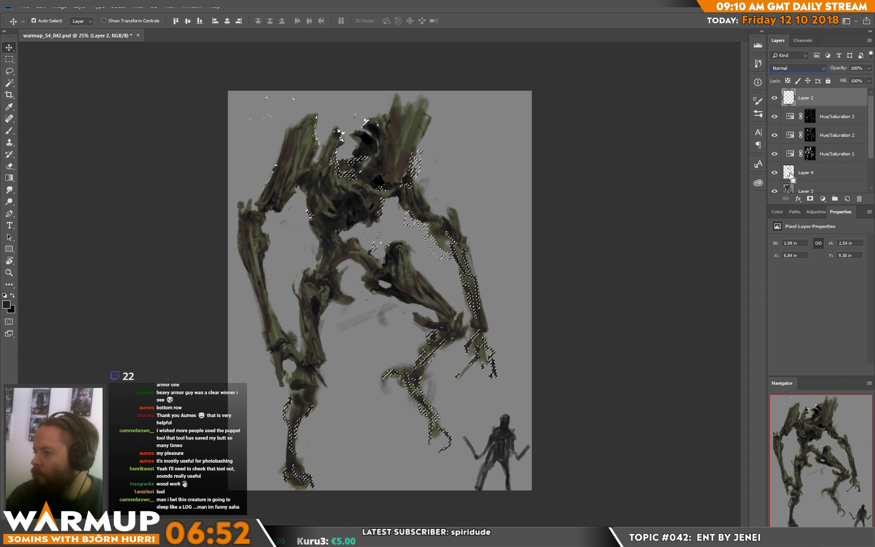
key("ctrl+d")
left_click(834, 161)
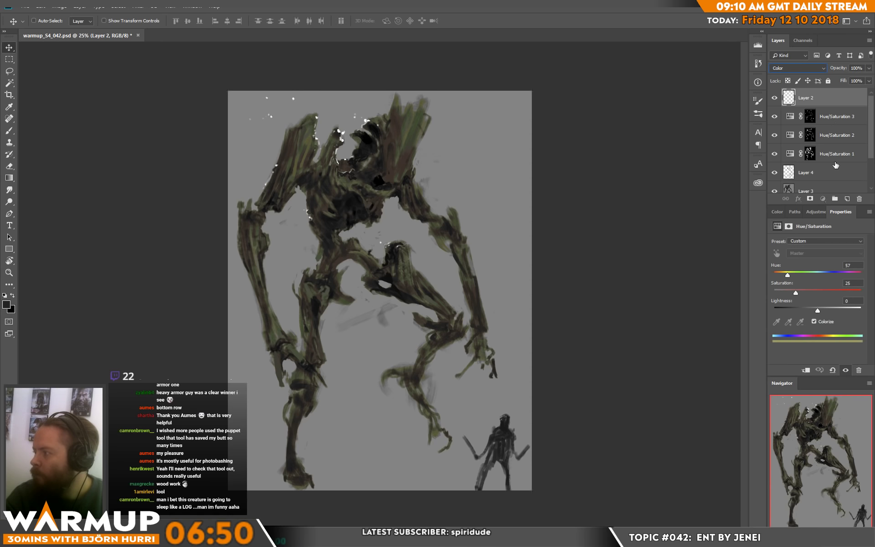
Step: On a new layer above the olive adjustment, select the white rim highlights with Color Range at fuzziness 114 and fill them white
key("alt+bracketleft")
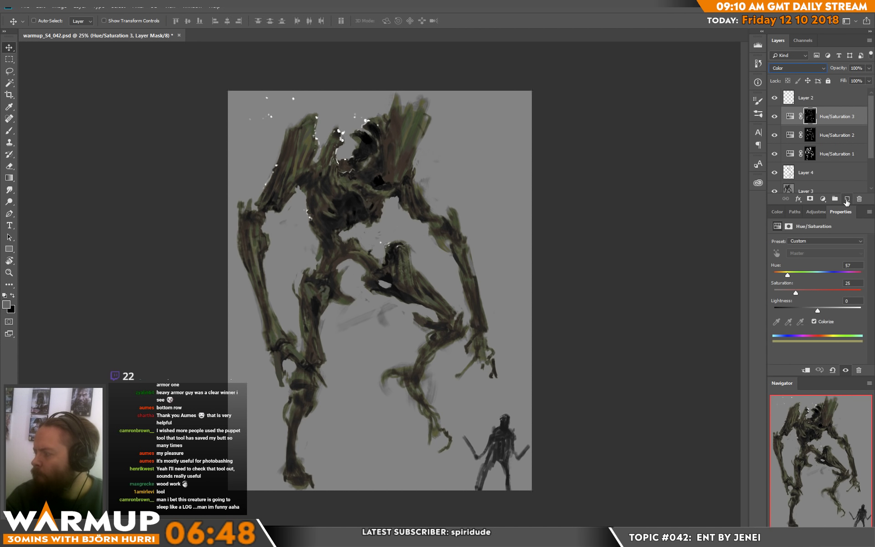
left_click(846, 200)
left_click(118, 6)
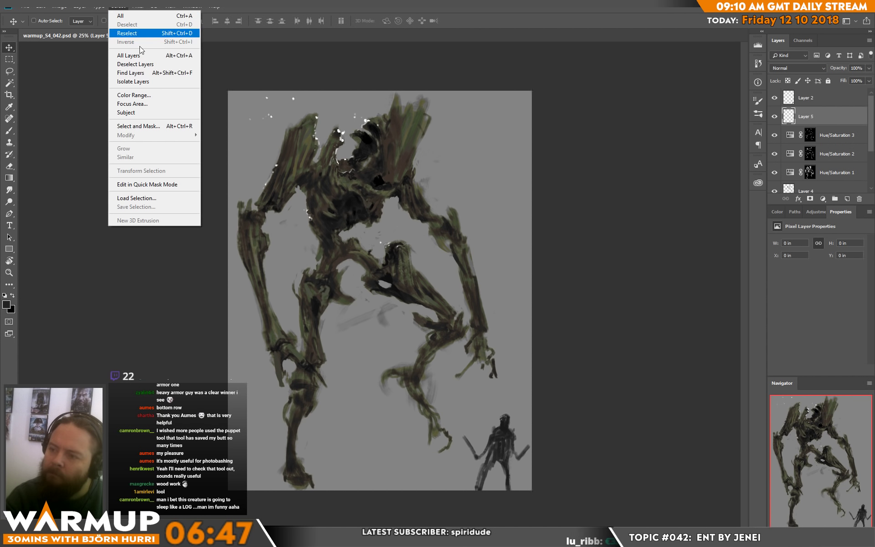
left_click(143, 96)
left_click(338, 131)
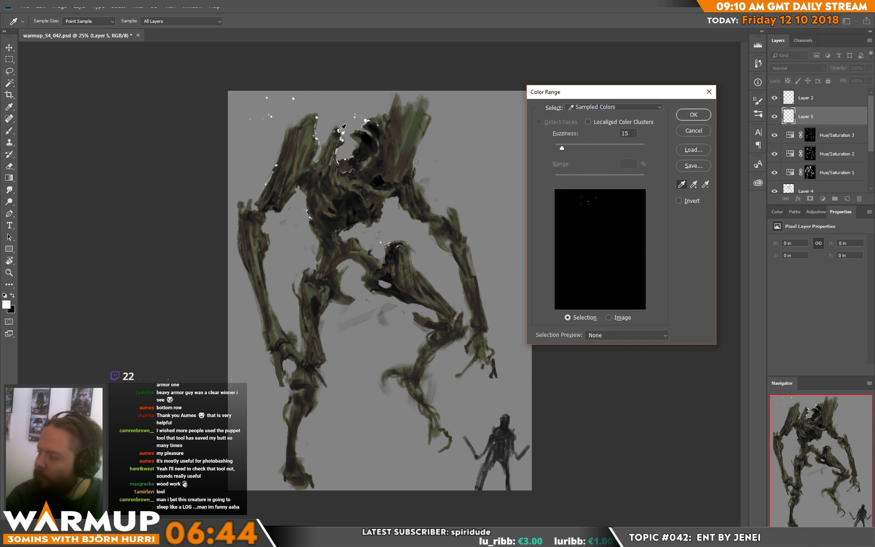
left_click_drag(562, 147, 610, 147)
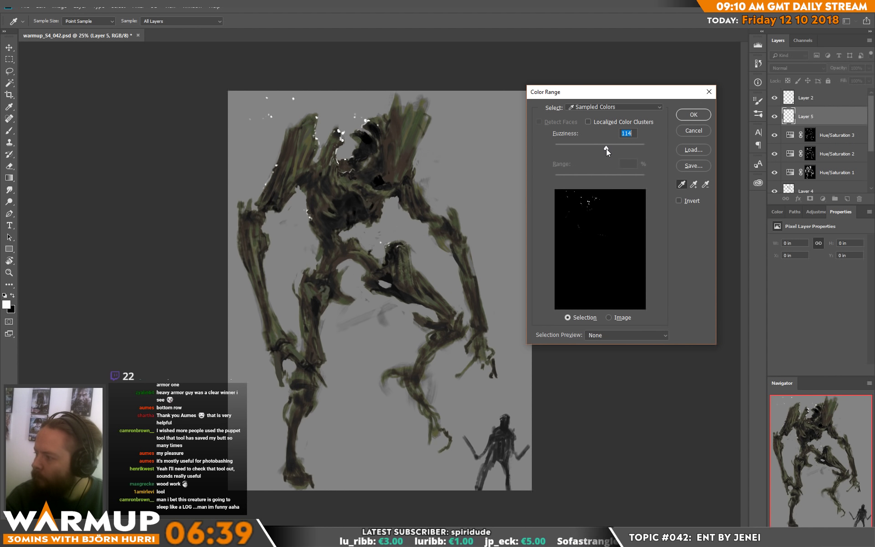
left_click(693, 115)
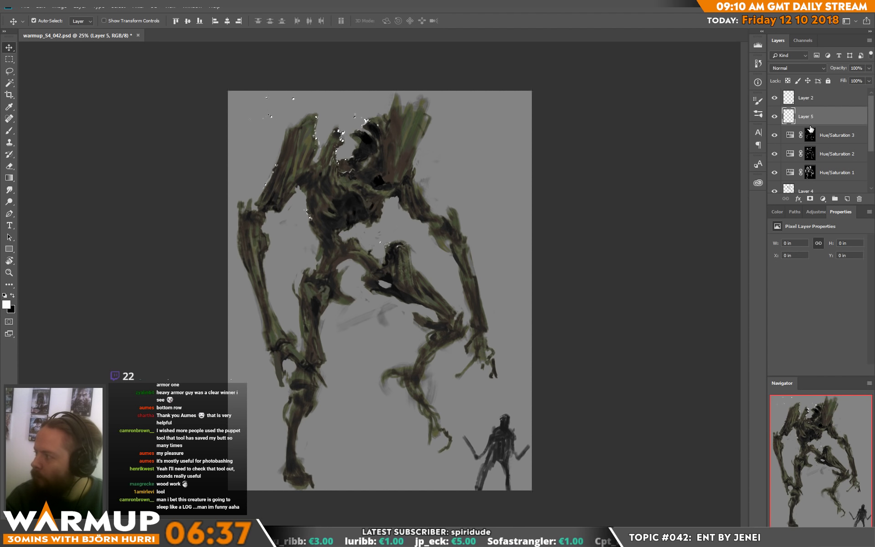
key("alt+BackSpace")
key("ctrl+d")
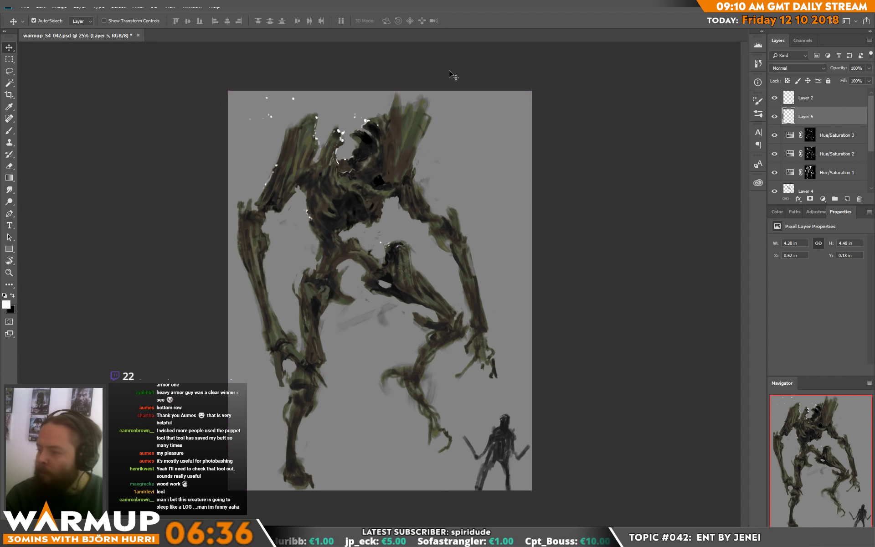
Step: Duplicate Layer 5, colorize the copy orange with hue 22, saturation 100 and lightness -40, and hide the white original
key("ctrl")
key("ctrl+j")
key("ctrl+j")
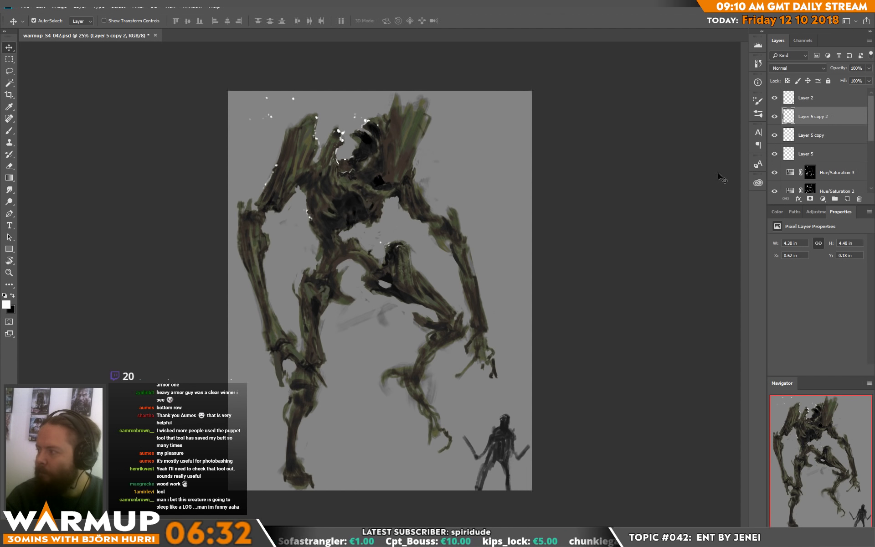
key("ctrl+z")
key("ctrl+u")
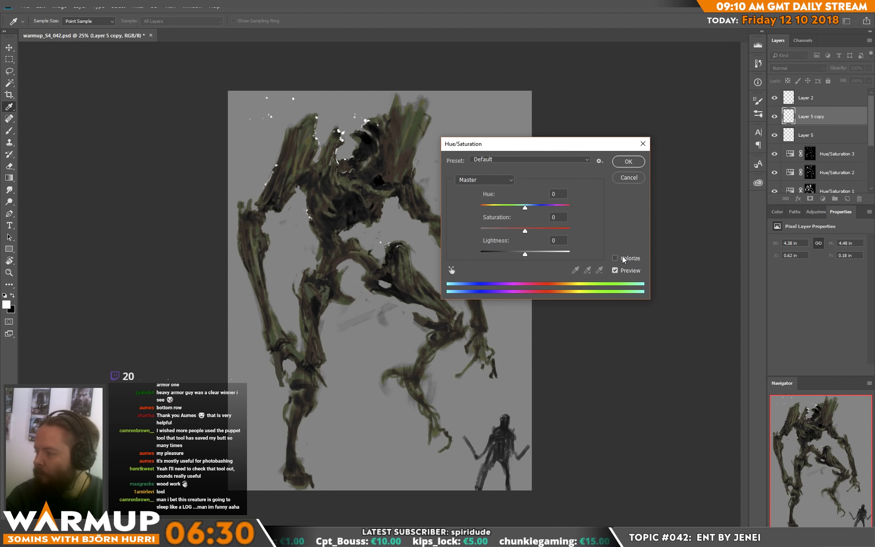
left_click(622, 256)
left_click_drag(521, 252, 674, 229)
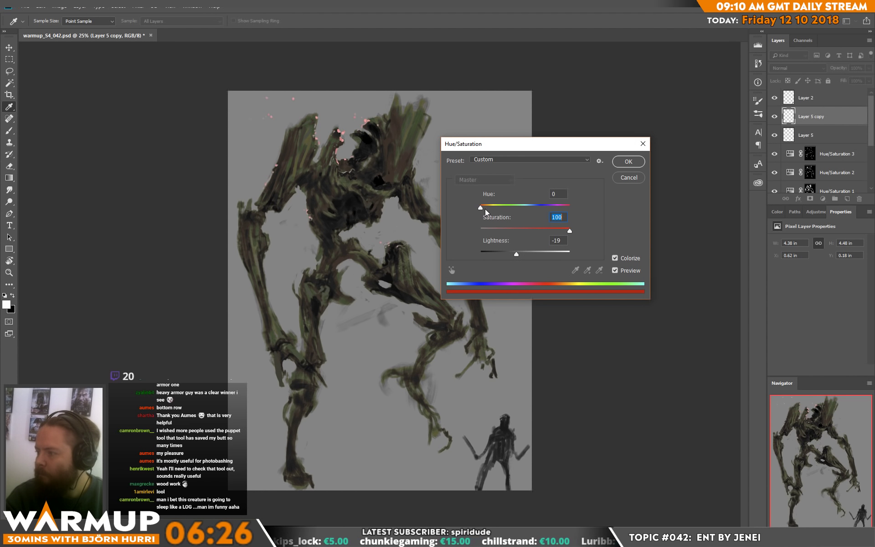
left_click_drag(483, 206, 486, 206)
left_click_drag(516, 253, 505, 256)
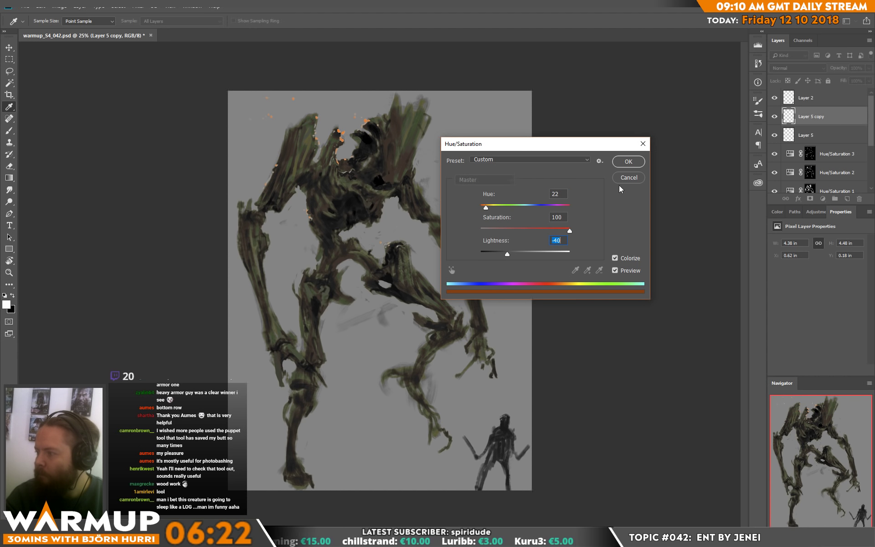
left_click(628, 161)
left_click(775, 135)
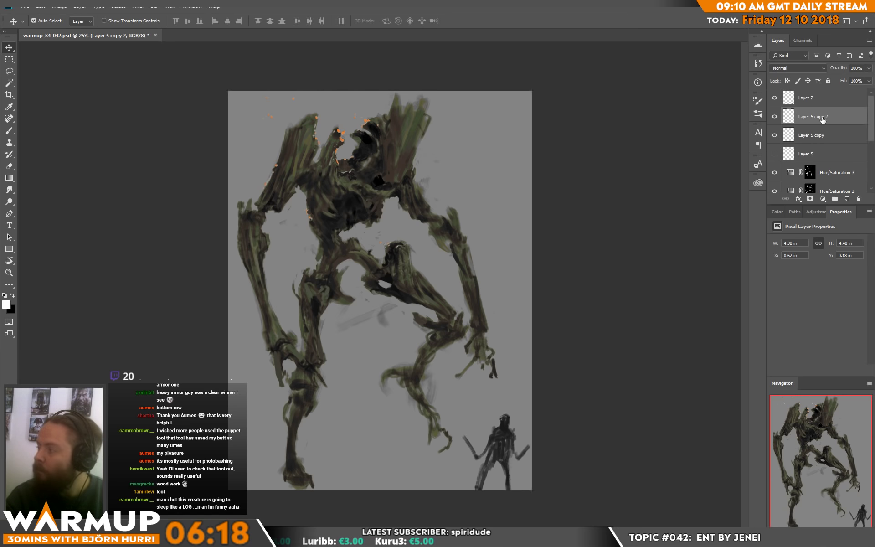
key("ctrl+j")
key("ctrl+z")
key("ctrl+z")
key("ctrl+z")
key("ctrl+z")
key("ctrl+z")
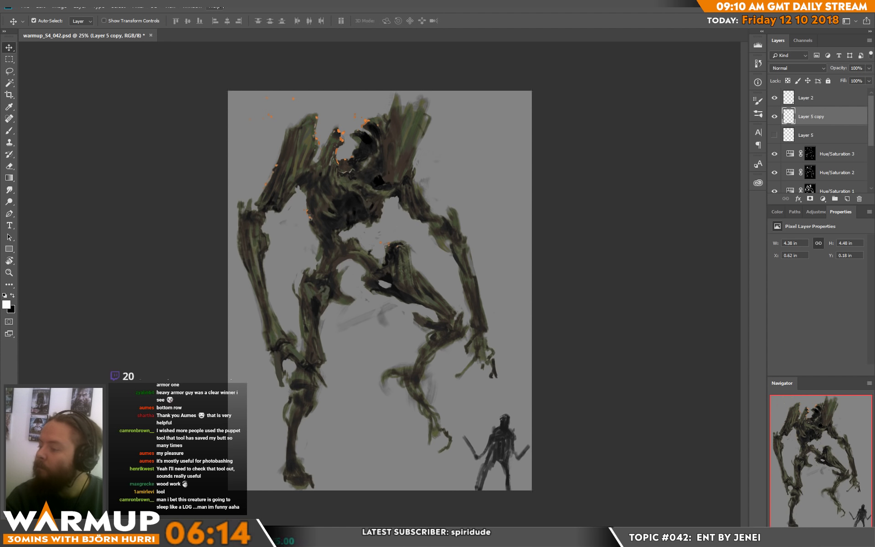
Step: Duplicate the orange highlight layer with a 3.0-pixel Gaussian Blur applied to the copy, and hide the blurred copy
key("ctrl+j")
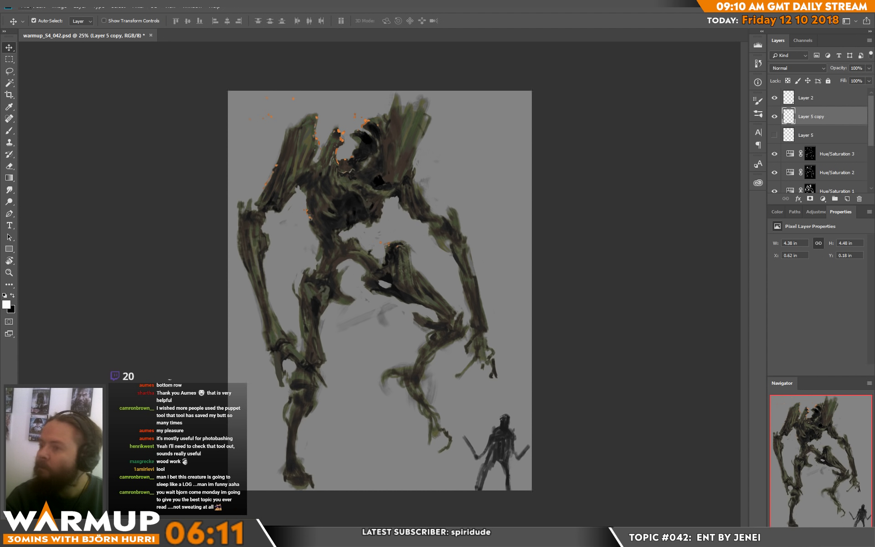
left_click(138, 6)
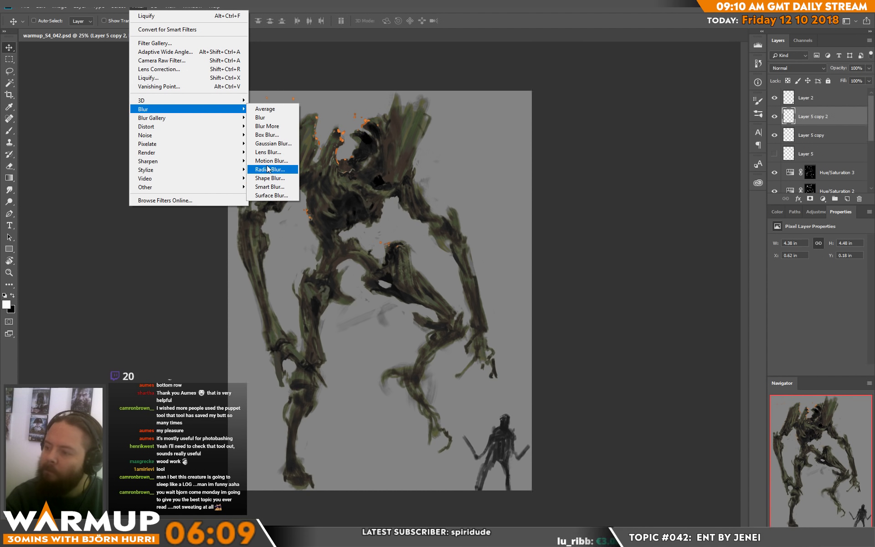
left_click(273, 143)
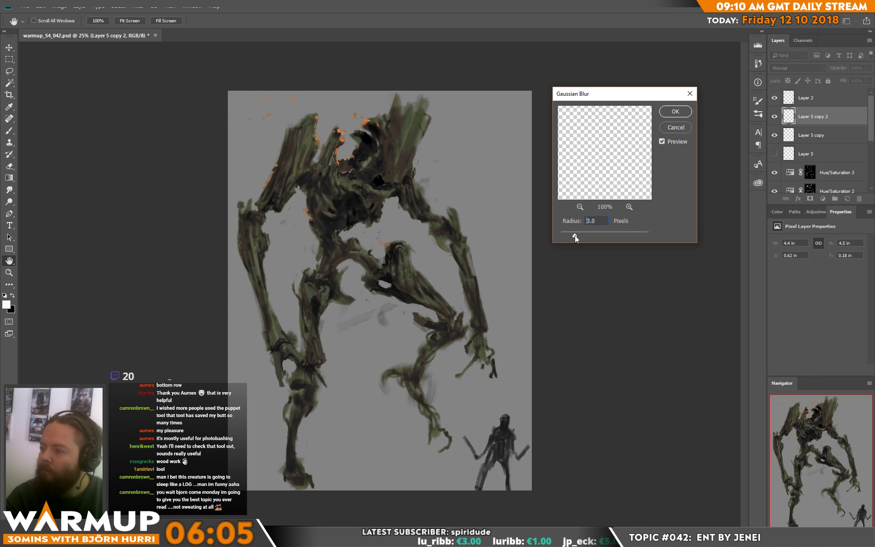
left_click(674, 111)
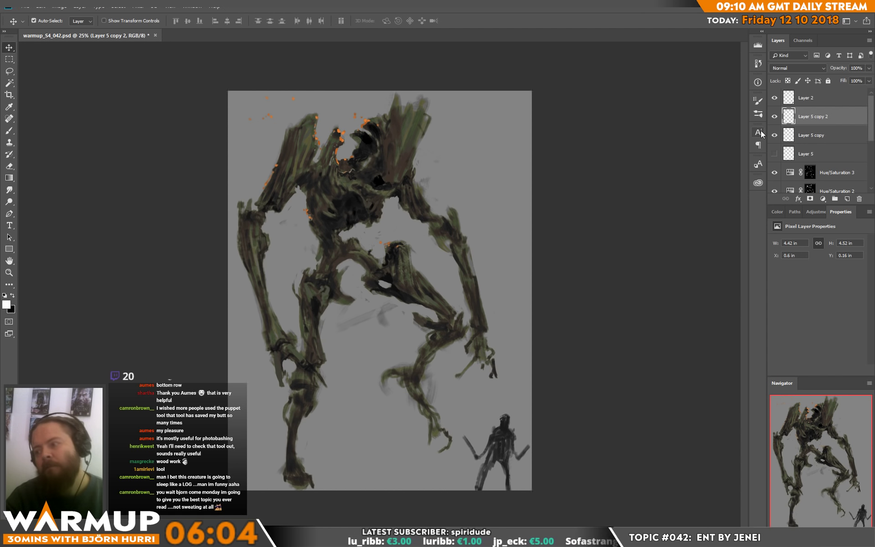
left_click(775, 116)
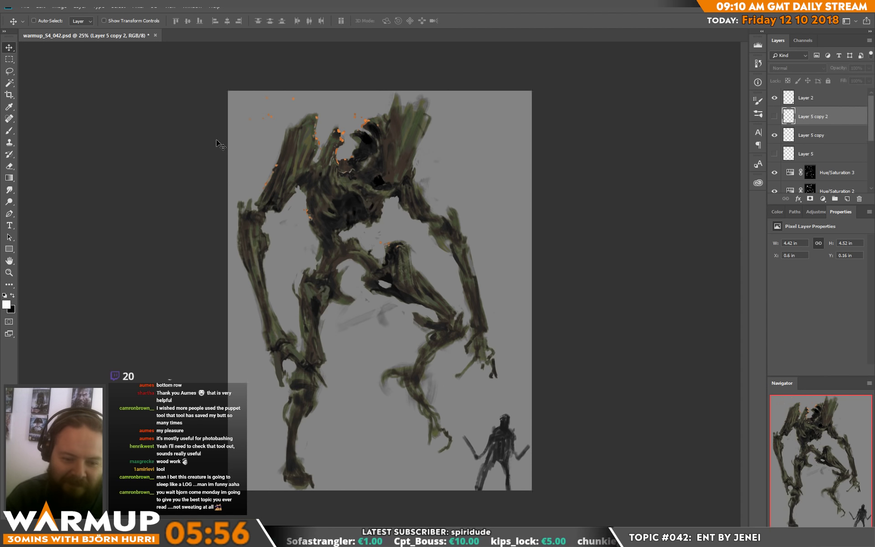
Step: Create a new layer above the hidden blurred highlight copy and paint small dark strokes along the lower edge of the pale neck opening
left_click(841, 200)
key("b")
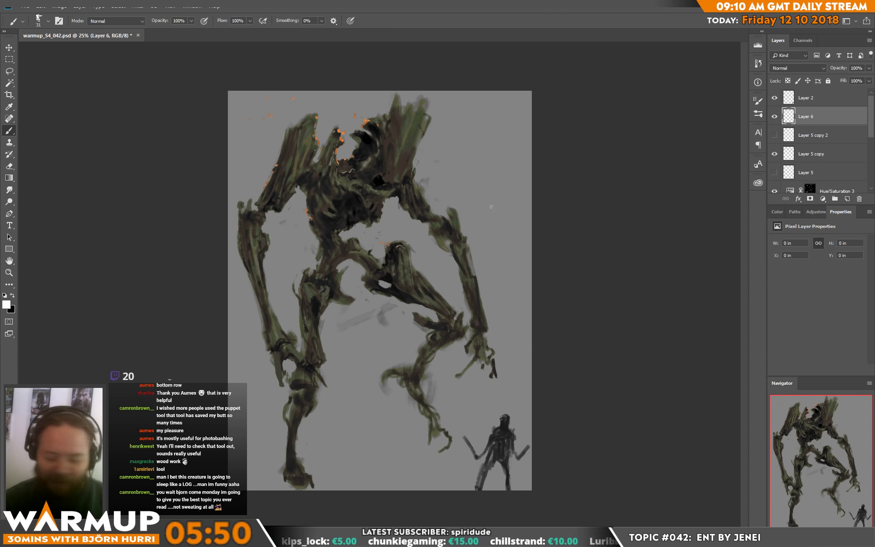
left_click(341, 160, "alt")
left_click_drag(339, 162, 342, 165)
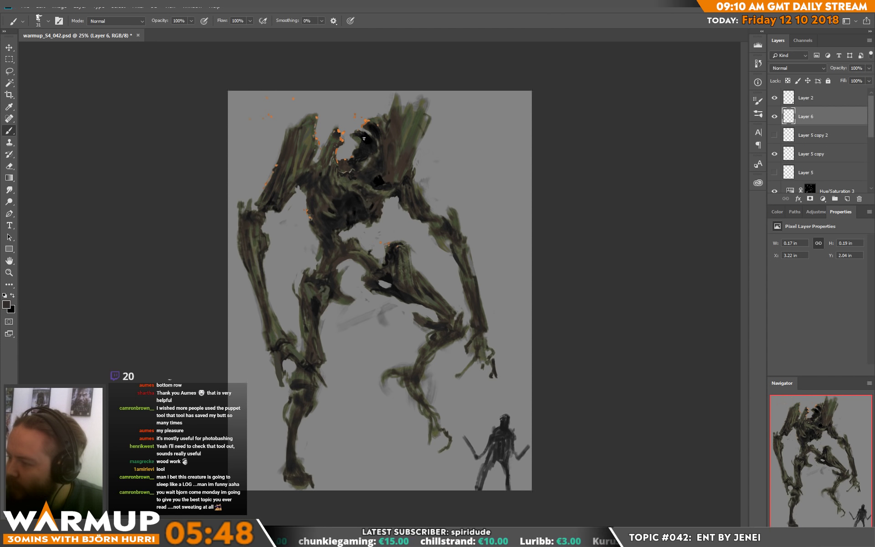
left_click(336, 164)
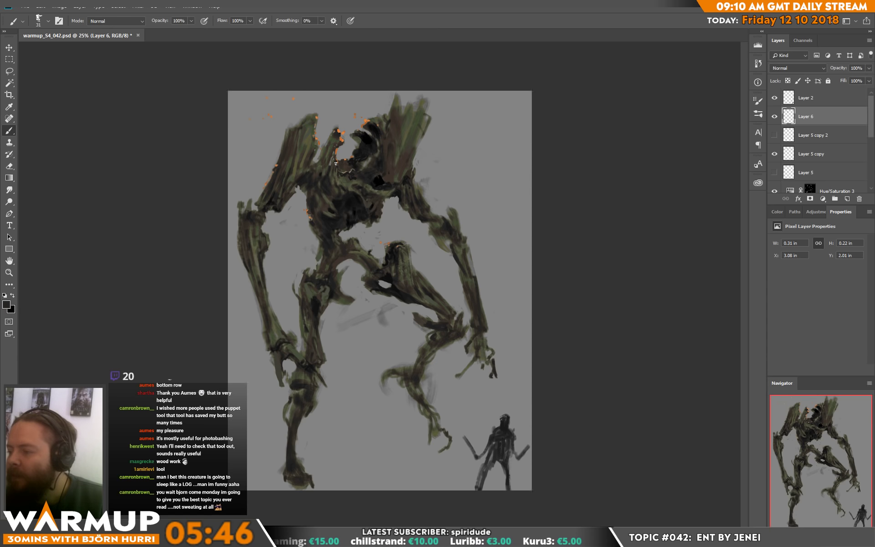
left_click_drag(335, 150, 330, 161)
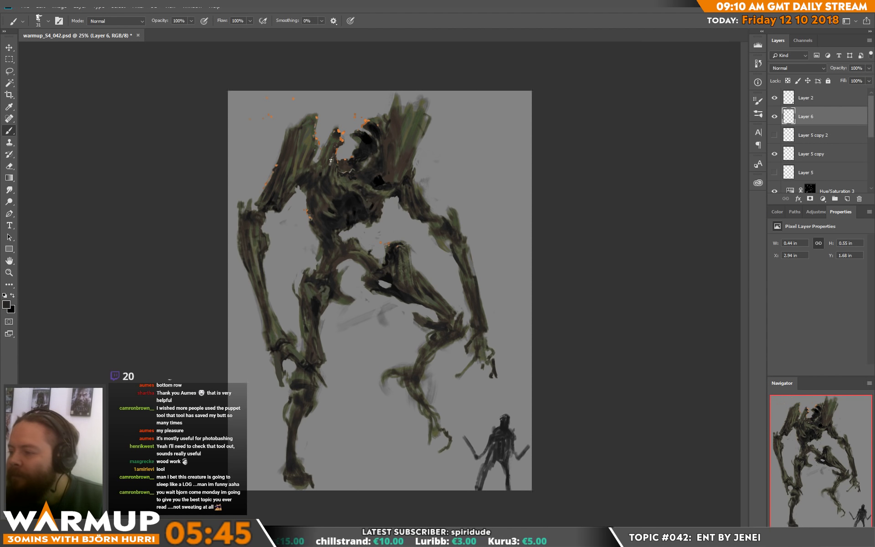
Step: Enlarge the brush to 70 px and paint broad dark strokes over the upper chest and the tall bark slab beside the head hollow
right_click(374, 161)
left_click(429, 142)
left_click(300, 181, "alt")
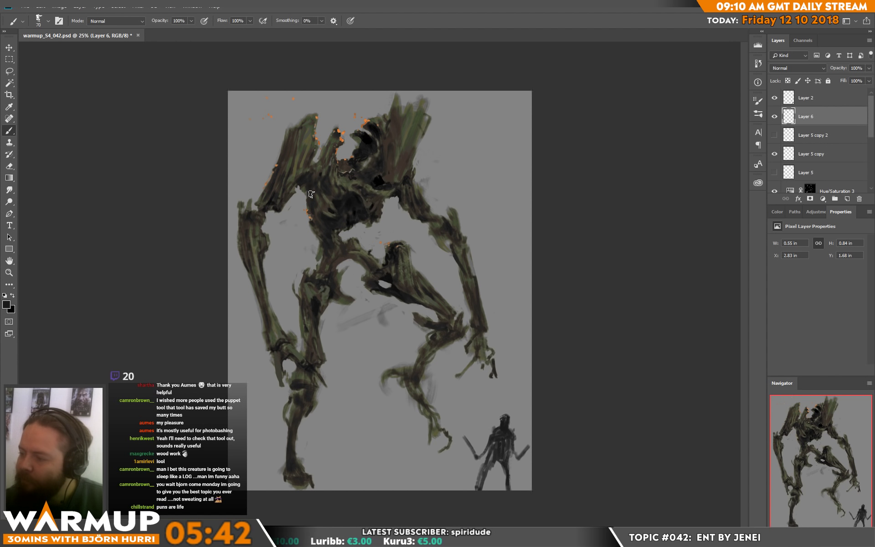
left_click_drag(311, 194, 321, 216)
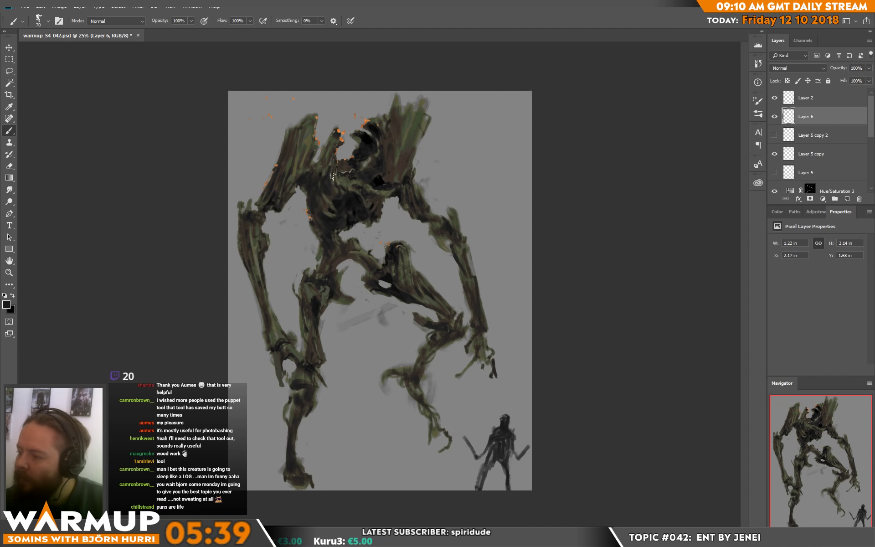
left_click_drag(409, 122, 406, 139)
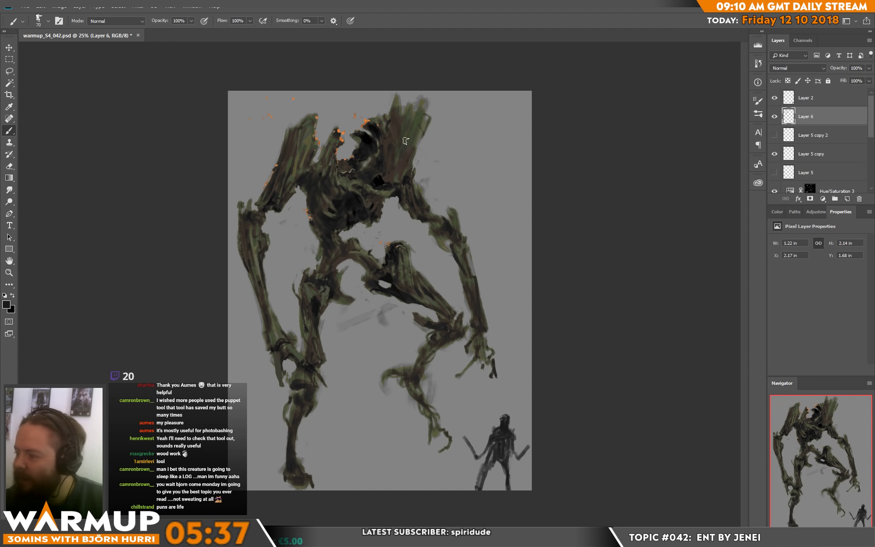
Step: Restore the default colours and refine the head hollow's shape with a 32 px brush, using black and sampled grey
key("d")
right_click(431, 169)
left_click(488, 143)
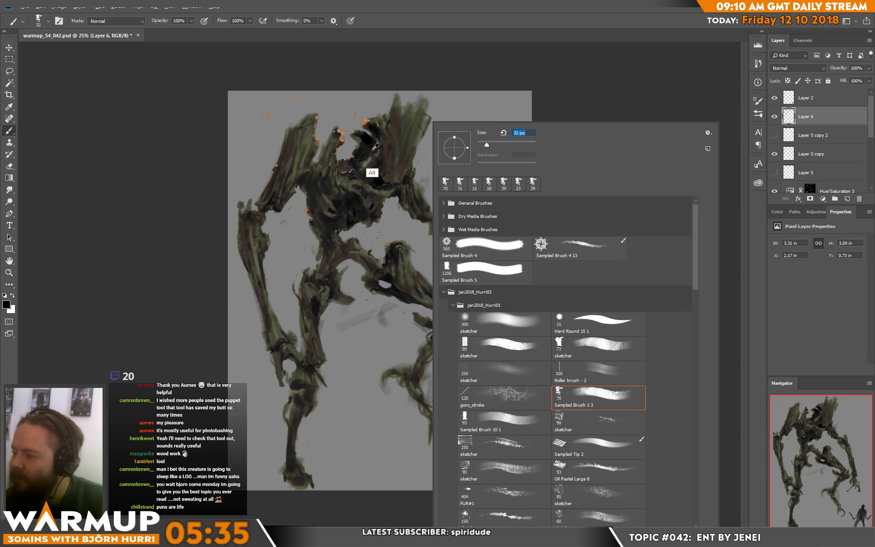
left_click(372, 173)
left_click(366, 159, "alt")
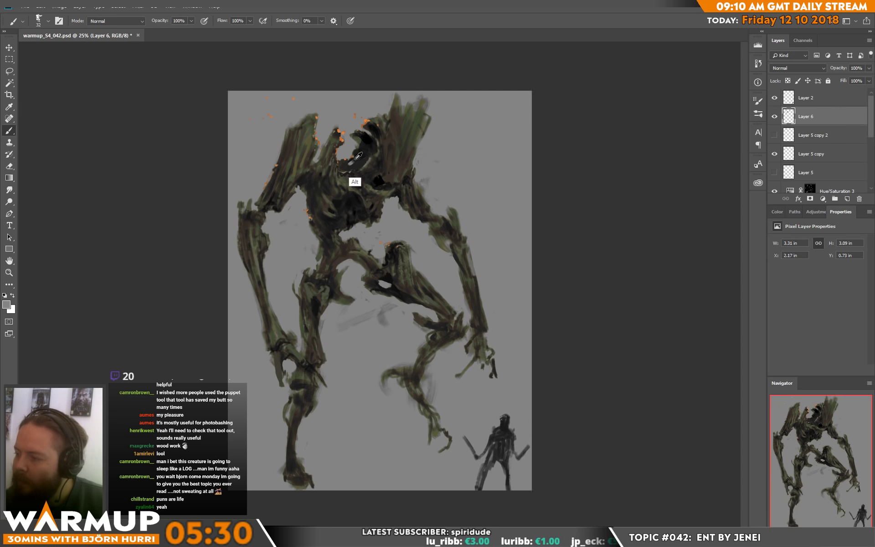
Step: Reduce the brush to 26 px and touch up the bark between the head hollow and the tall slab with sampled dark tones
right_click(410, 145)
left_click(469, 146)
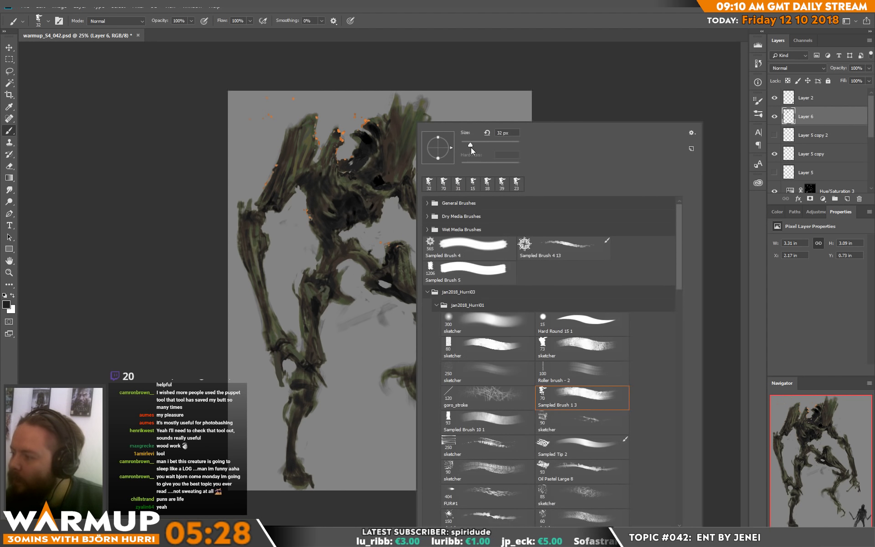
left_click(382, 162, "alt")
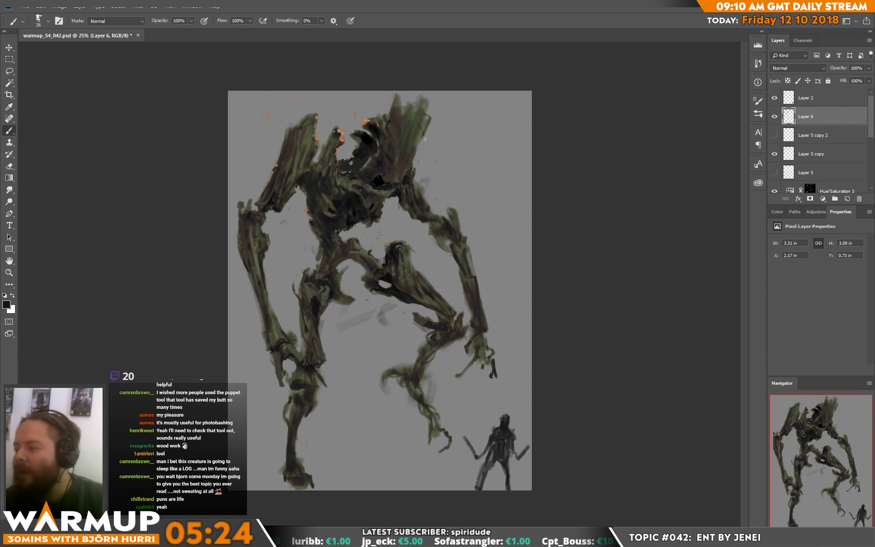
left_click(391, 159, "alt")
left_click(403, 144, "alt")
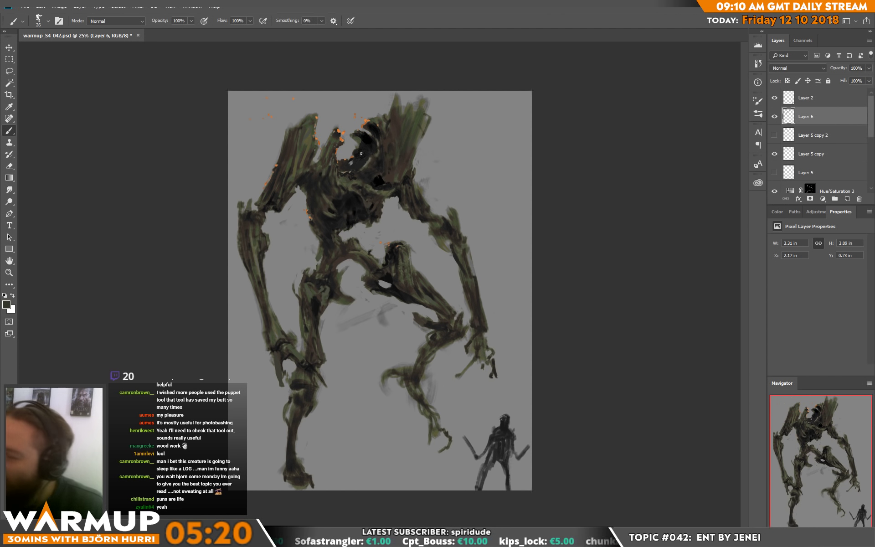
Step: Set the foreground to a light blue and dab two small eye-like spots on the tall bark slab beside the head hollow
left_click(7, 305)
left_click_drag(272, 230, 267, 191)
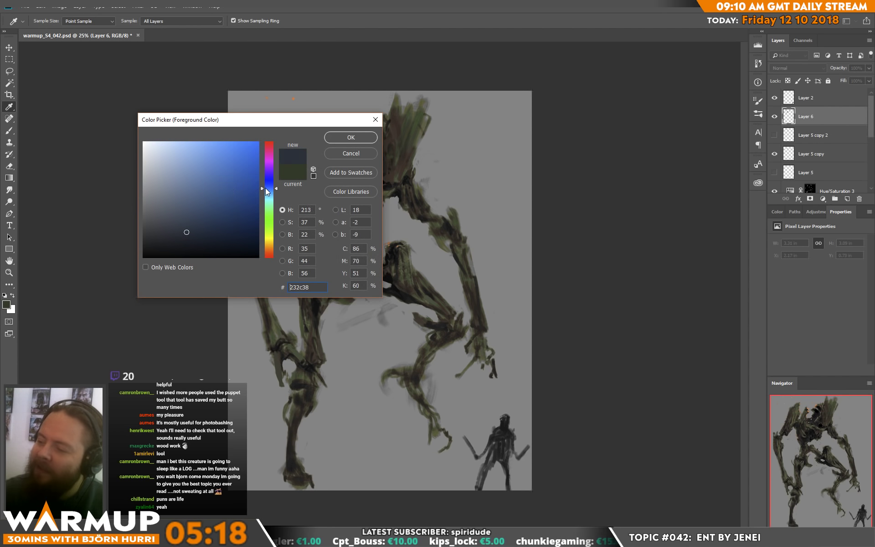
left_click(194, 168)
left_click(351, 137)
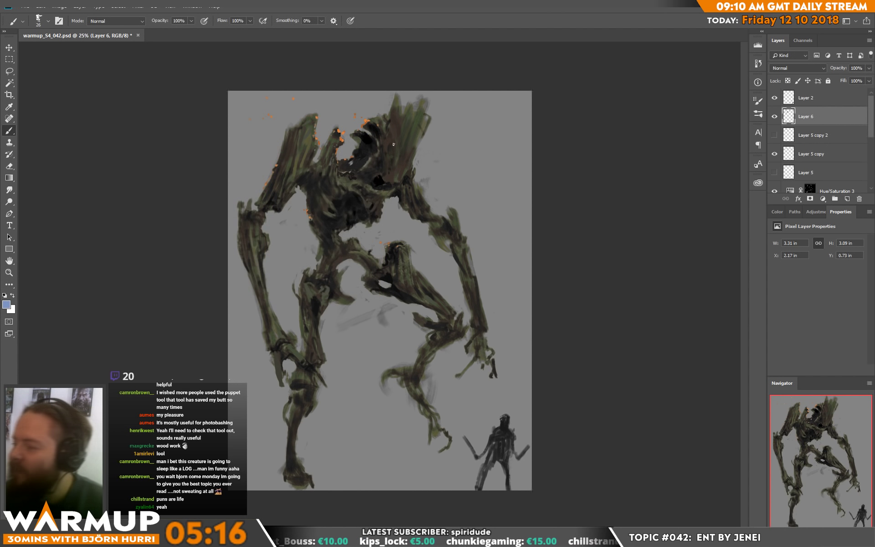
left_click(391, 150)
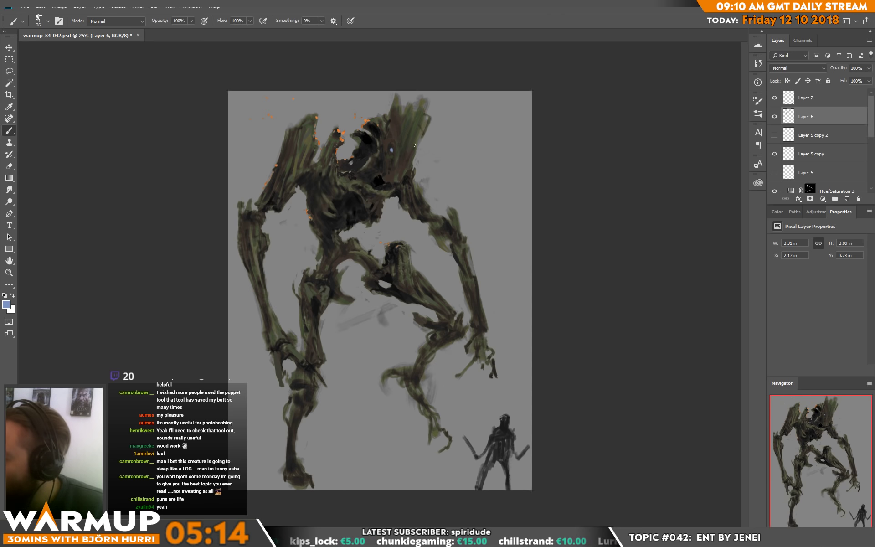
left_click(411, 153)
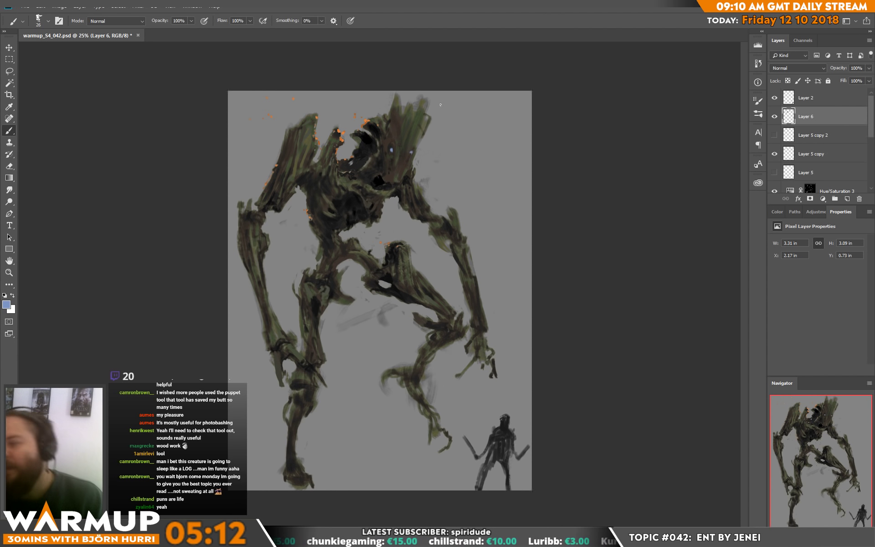
Step: Sample black from the dark head hollow as the painting colour
left_click(371, 139, "alt")
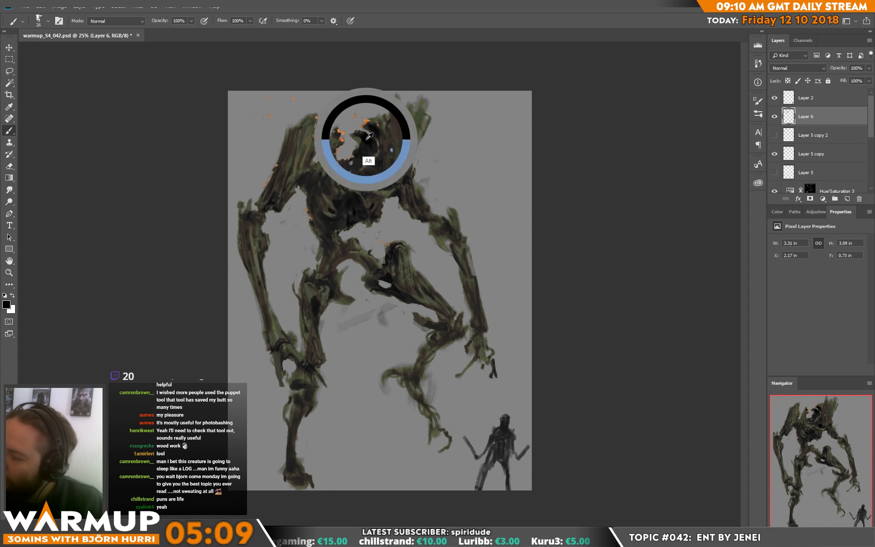
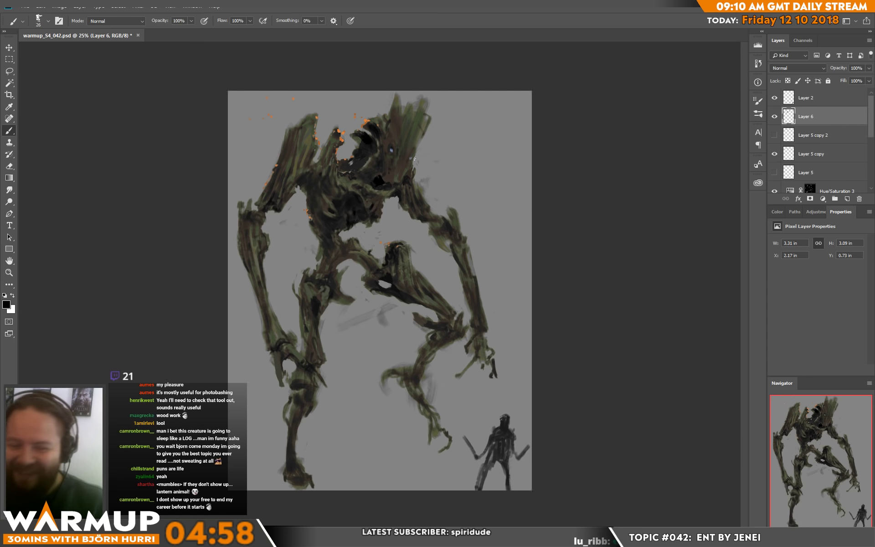
Step: Reduce the brush to 23 px and rework the bark around the light blue spots on the tall slab with sampled dark tones
right_click(421, 158)
left_click(477, 146)
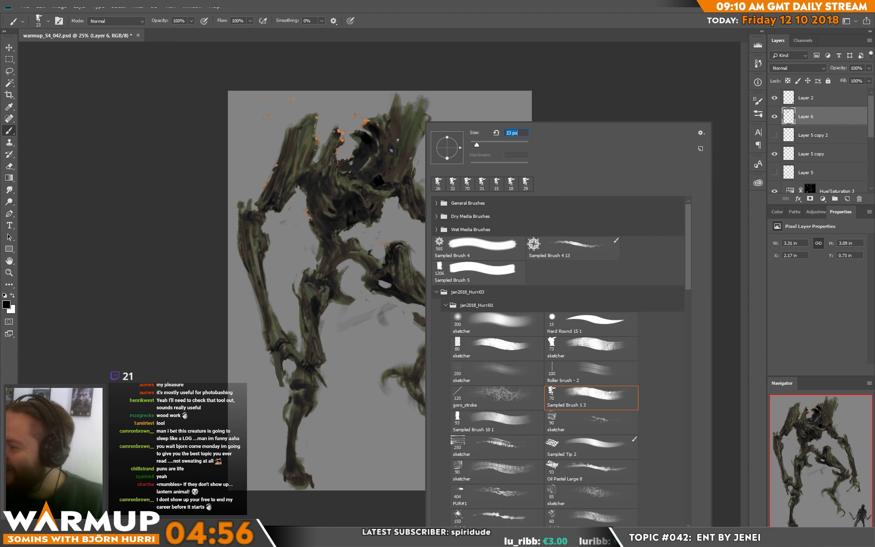
key("Return")
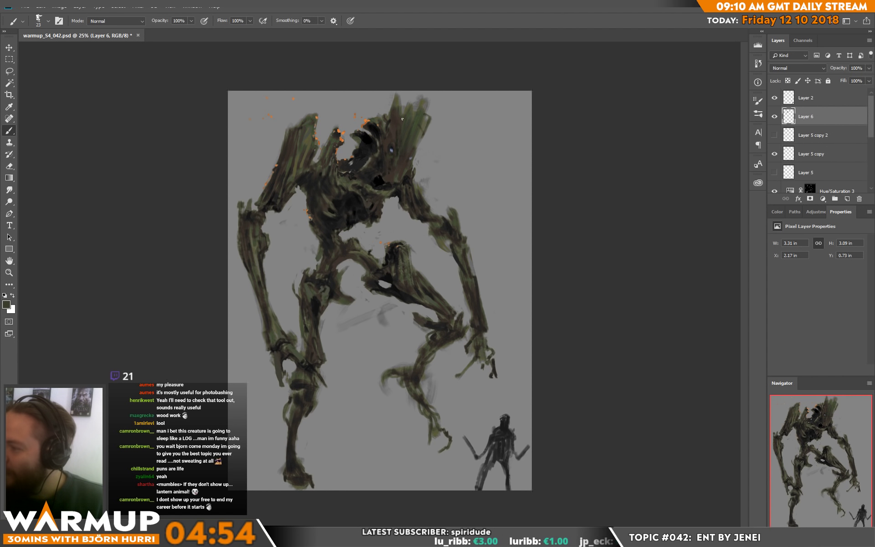
left_click_drag(402, 119, 397, 132)
left_click(390, 141, "alt")
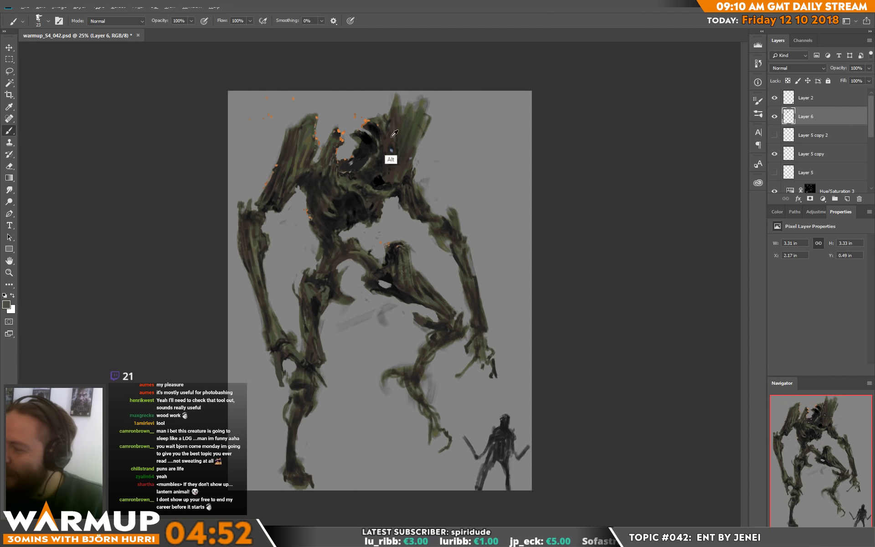
left_click(398, 151, "alt")
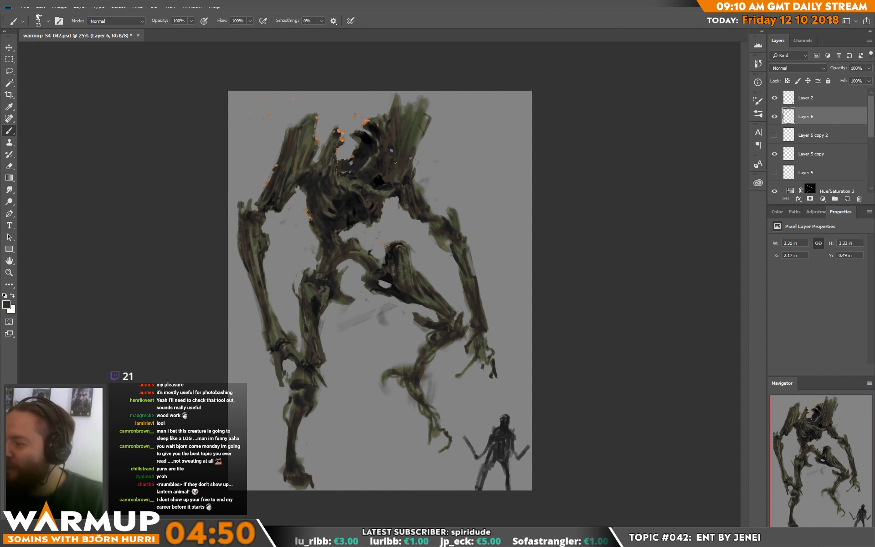
left_click_drag(393, 153, 394, 175)
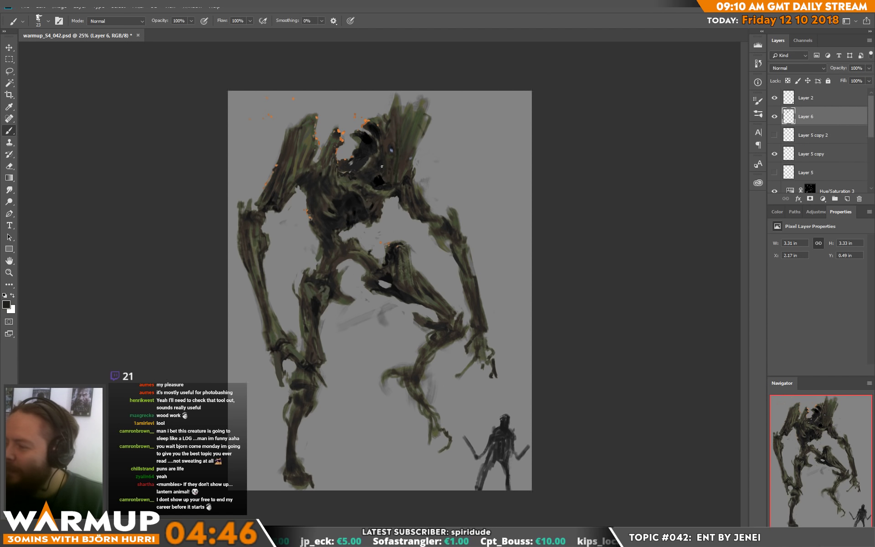
Step: Touch up the lower edge of the head hollow with near-black tones
left_click(378, 164, "alt")
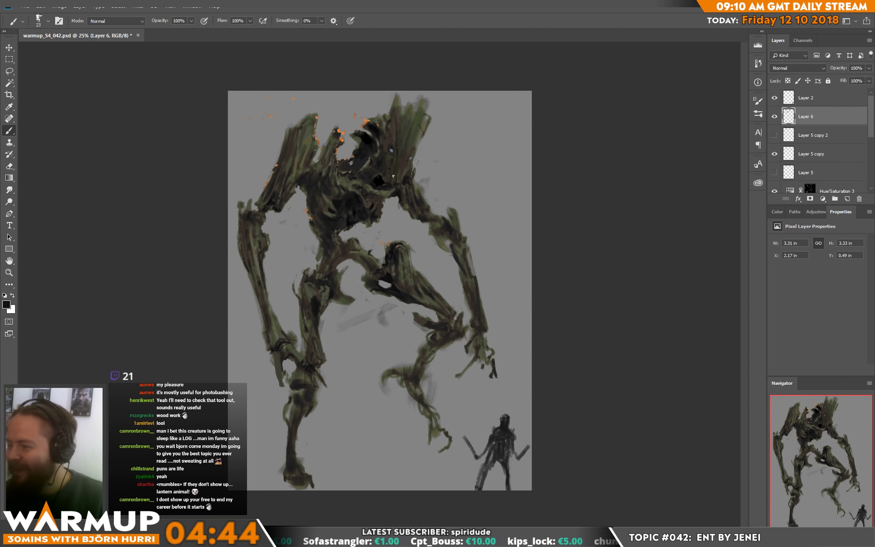
left_click(375, 168, "alt")
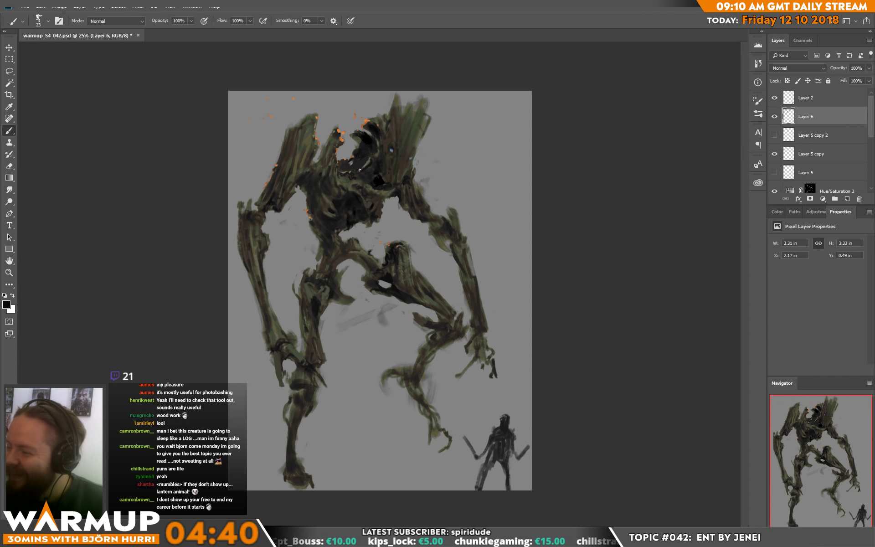
left_click(368, 164, "alt")
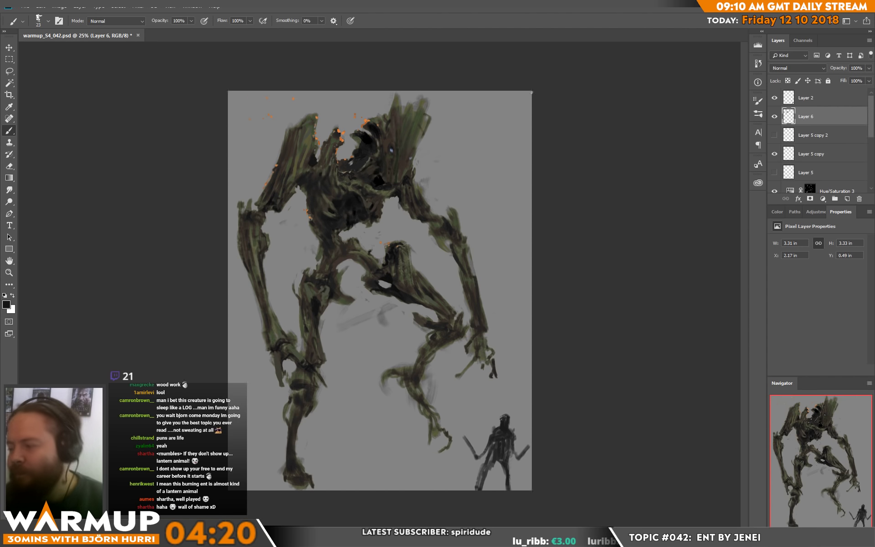
Step: Darken the inner edge of the raised shoulder stump and strengthen the ember glow along its outer edge with sampled orange
left_click(312, 155, "alt")
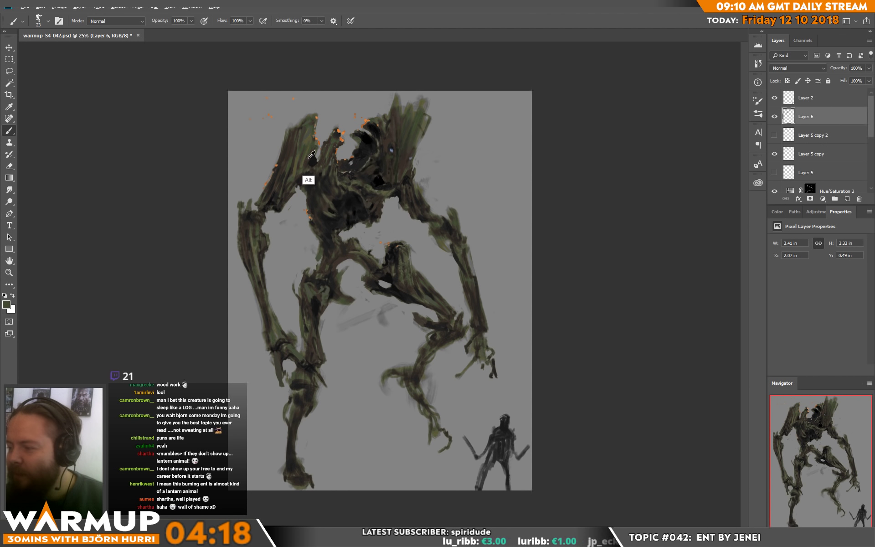
left_click(303, 158)
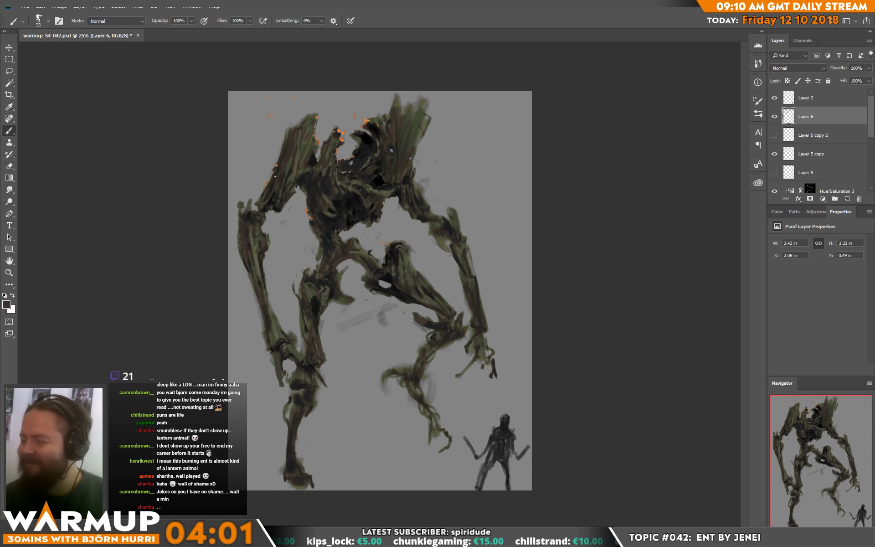
left_click(267, 182, "alt")
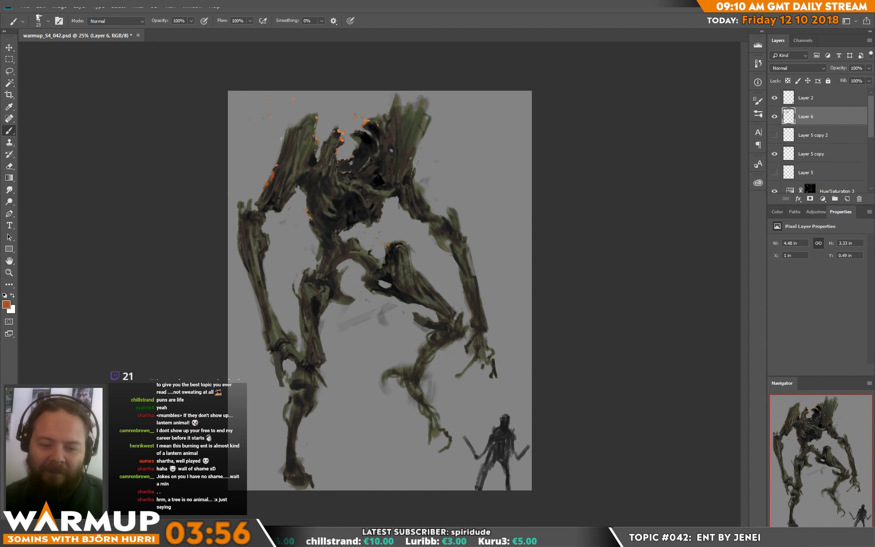
left_click(276, 174, "alt")
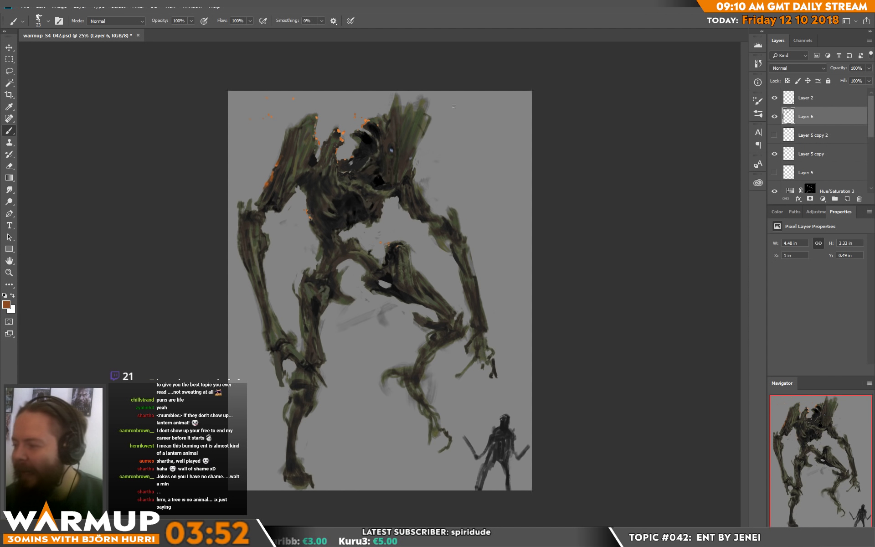
Step: Refine the upper rim between the head hollow and the tall slab with ember orange, black and sampled bark tones
left_click(369, 137, "alt")
left_click(374, 123, "alt")
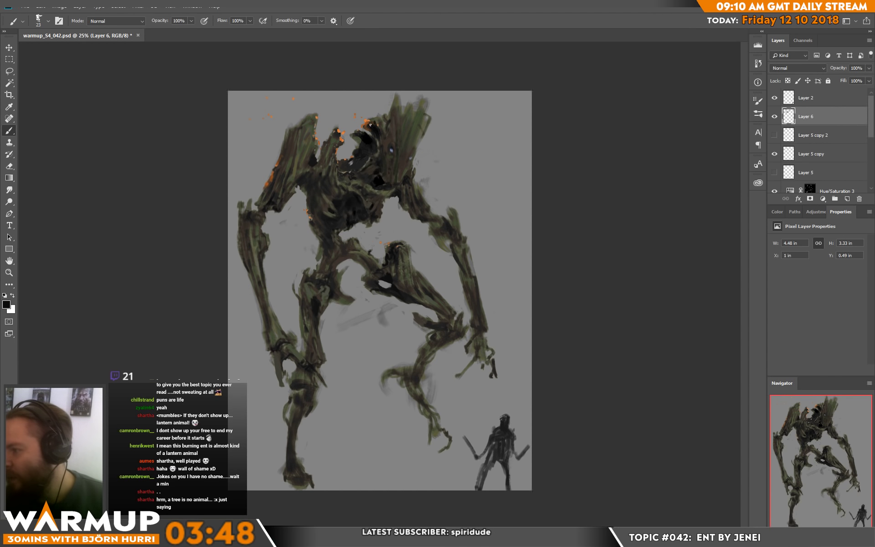
left_click(374, 120, "alt")
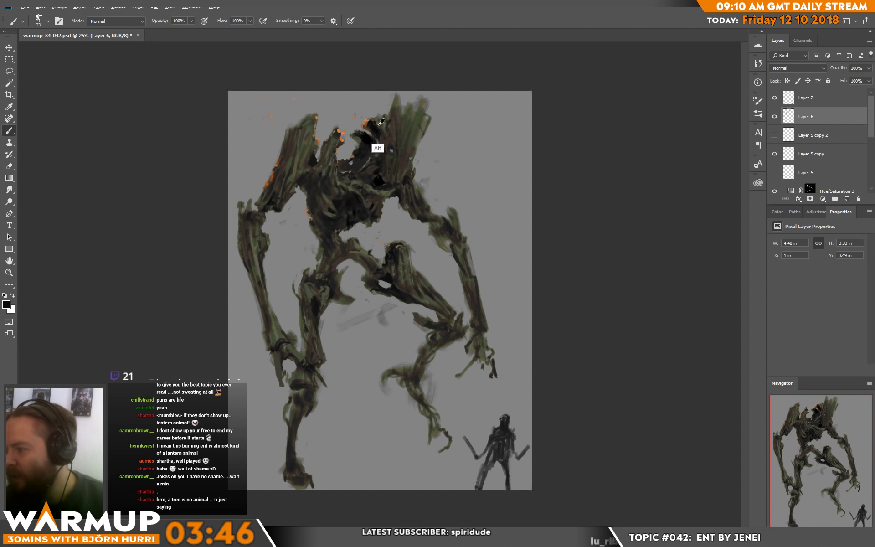
left_click(381, 135, "alt")
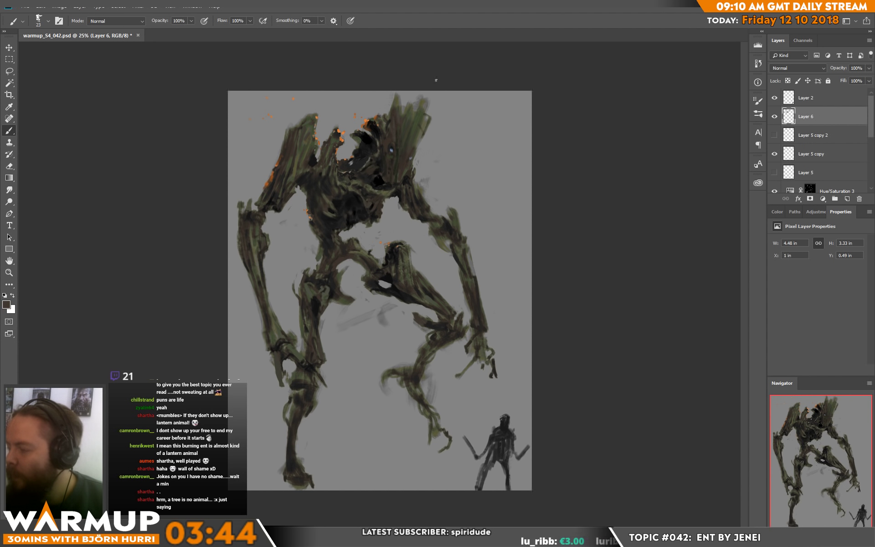
left_click(381, 133, "alt")
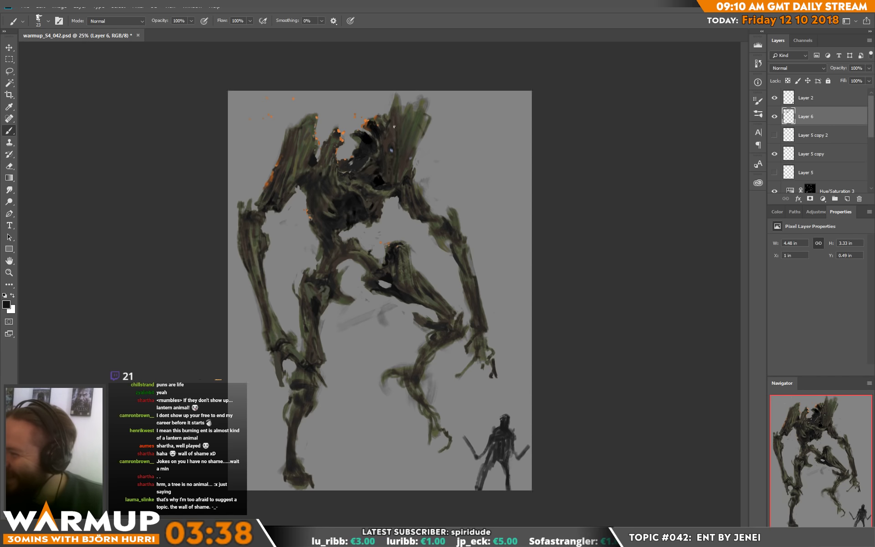
left_click(384, 136, "alt")
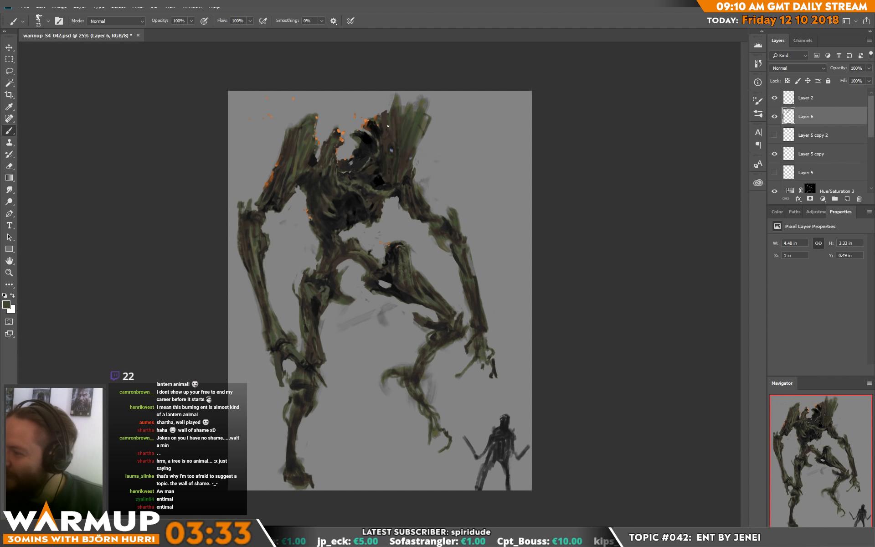
left_click(389, 121, "alt")
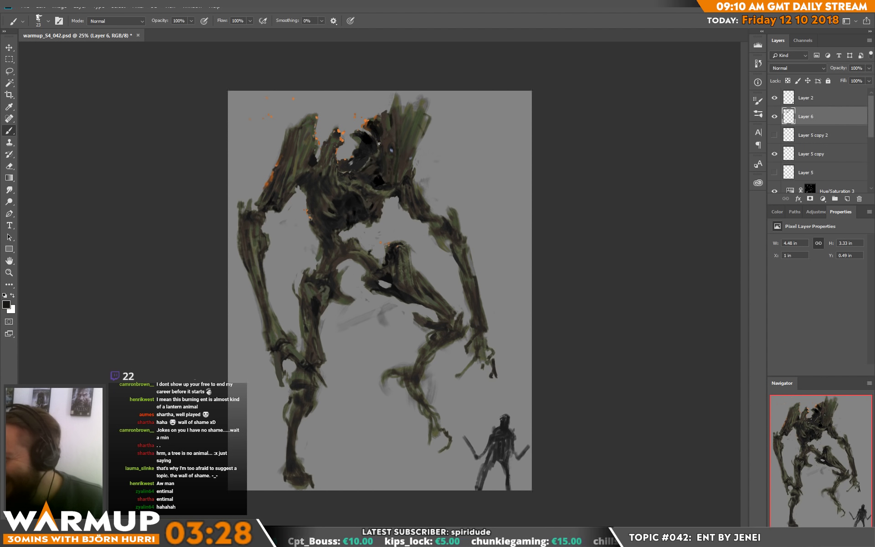
Step: Refine the shapes inside the head hollow and along its lower rim with sampled background grey, black and bark tones
left_click(468, 122, "alt")
left_click(452, 160)
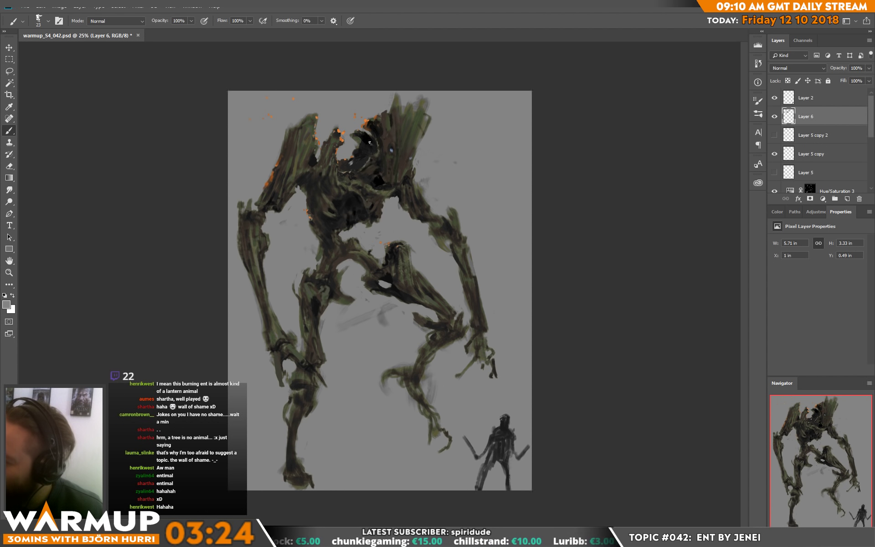
left_click(369, 142, "alt")
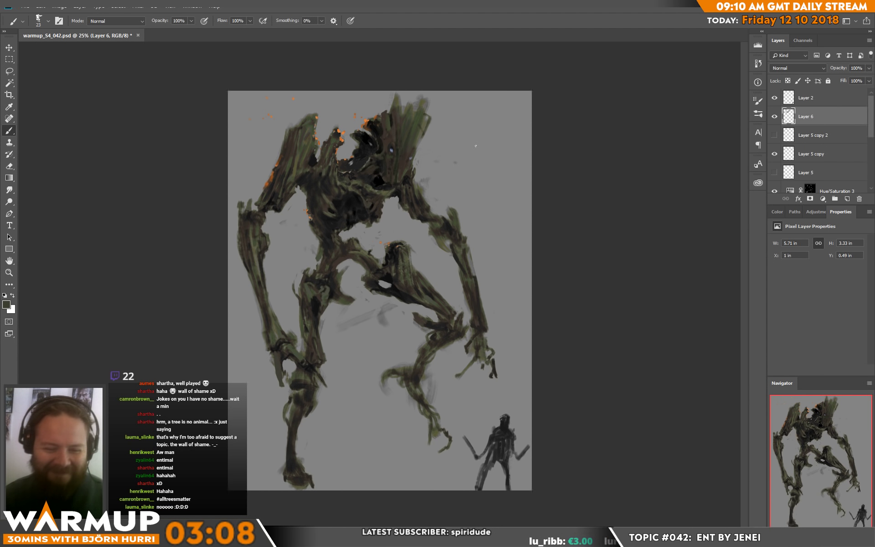
left_click(363, 153, "alt")
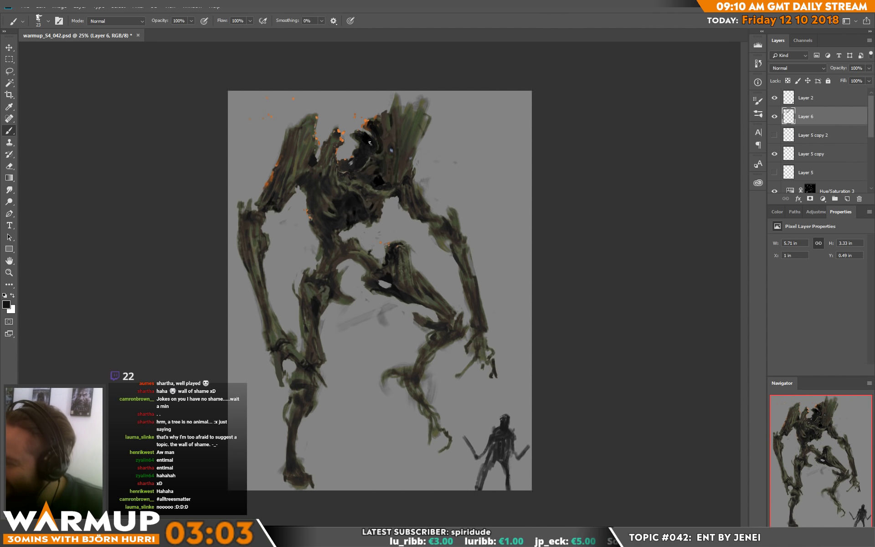
left_click(360, 185, "alt")
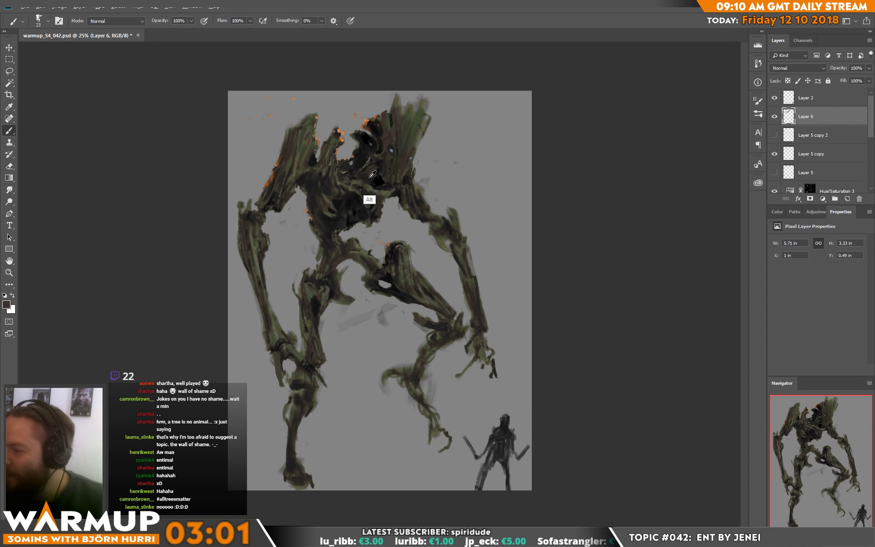
left_click(365, 180, "alt")
left_click(375, 167, "alt")
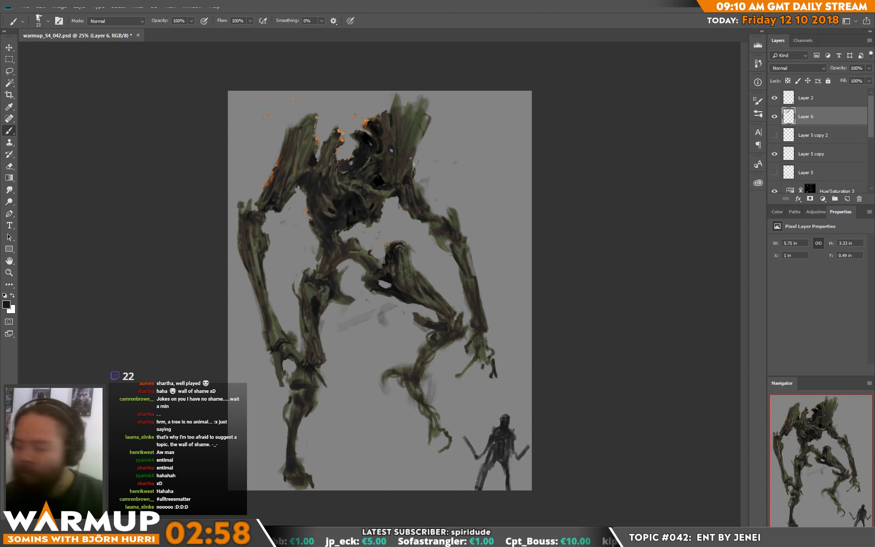
Step: Add dark strokes to the tall slab and the top of the raised thigh, and touch up the bark around the light blue spots
mouse_move(405, 136)
left_mouse_down()
mouse_move(424, 101)
mouse_move(409, 157)
mouse_move(425, 124)
mouse_move(416, 150)
left_mouse_up()
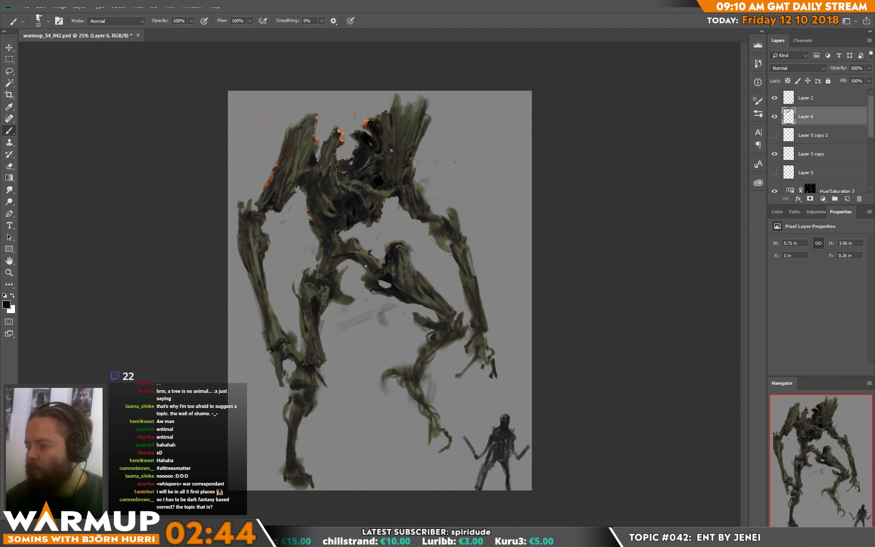
left_click_drag(362, 255, 337, 257)
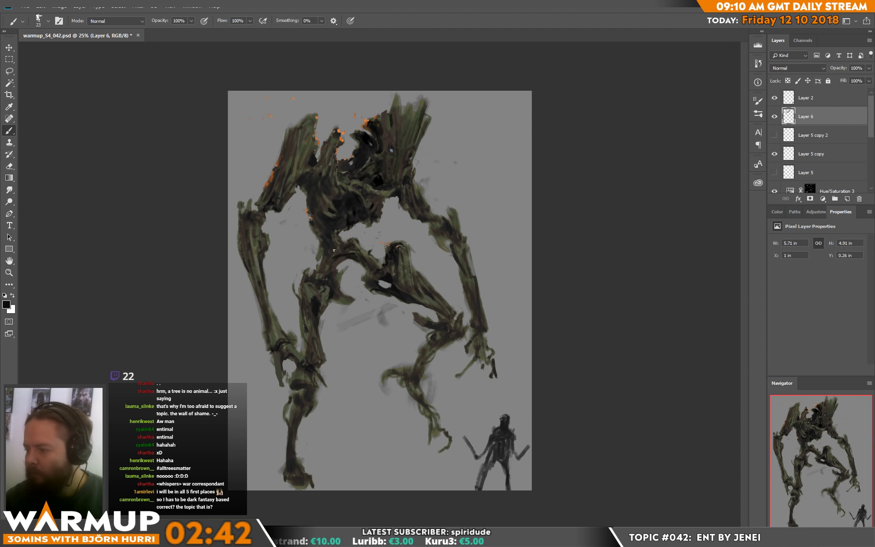
left_click(390, 146, "alt")
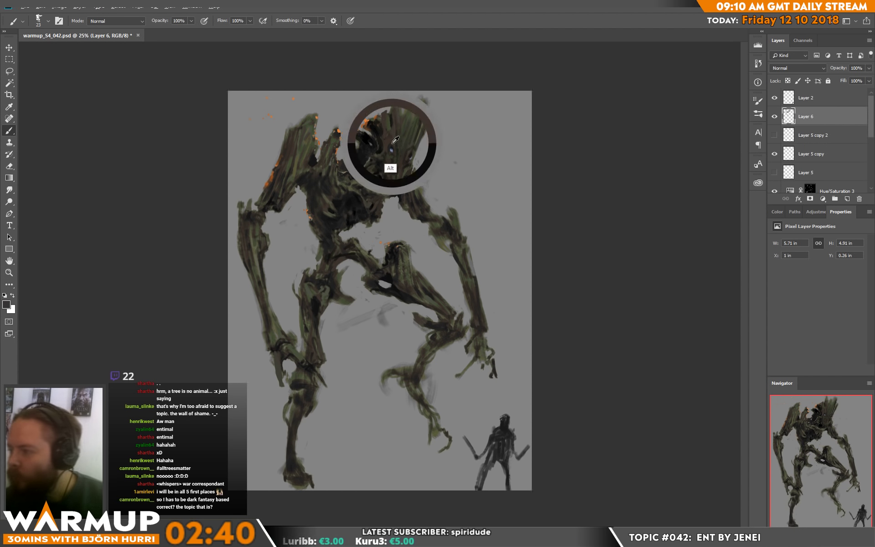
left_click(385, 147, "alt")
left_click(410, 154, "alt")
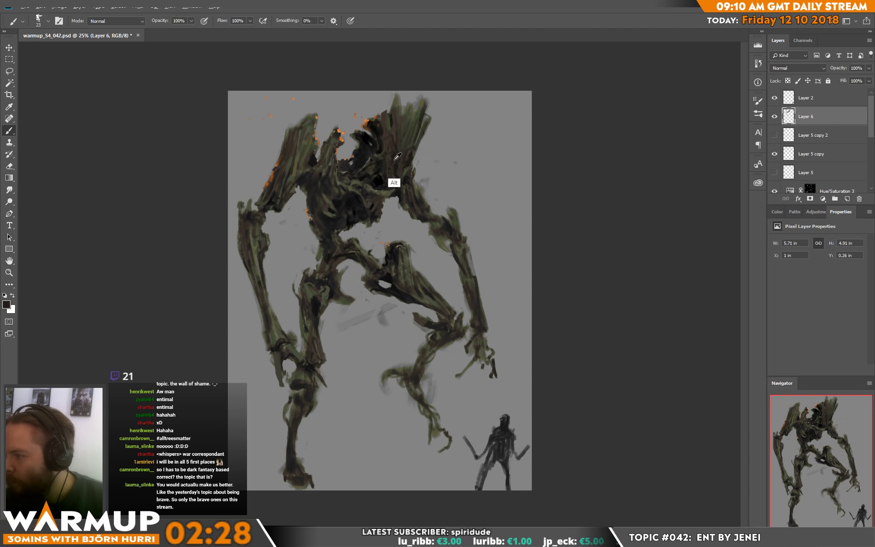
Step: Reduce the brush to 18 px and paint a jagged black mouth-like shape across the base of the tall slab
right_click(419, 172)
left_click_drag(470, 145, 469, 145)
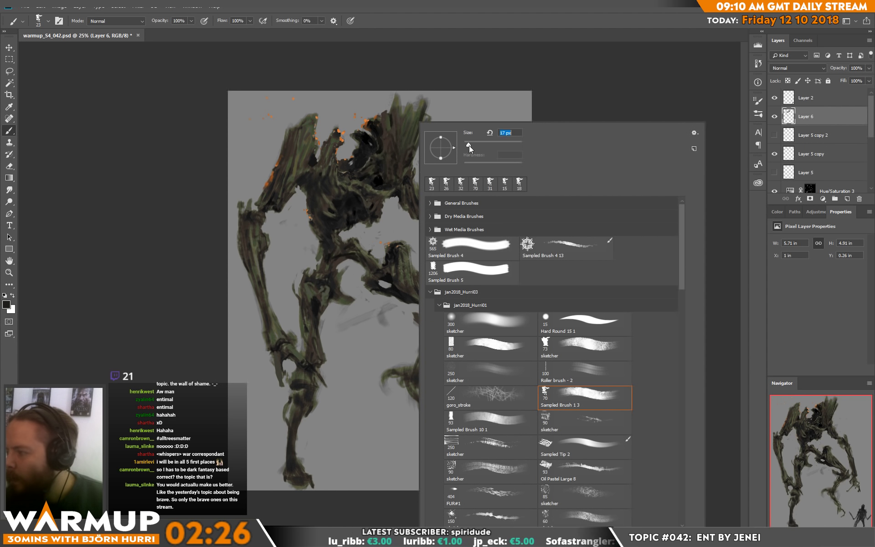
left_click(383, 183, "alt")
mouse_move(387, 176)
left_mouse_down()
mouse_move(390, 169)
mouse_move(395, 182)
left_mouse_up()
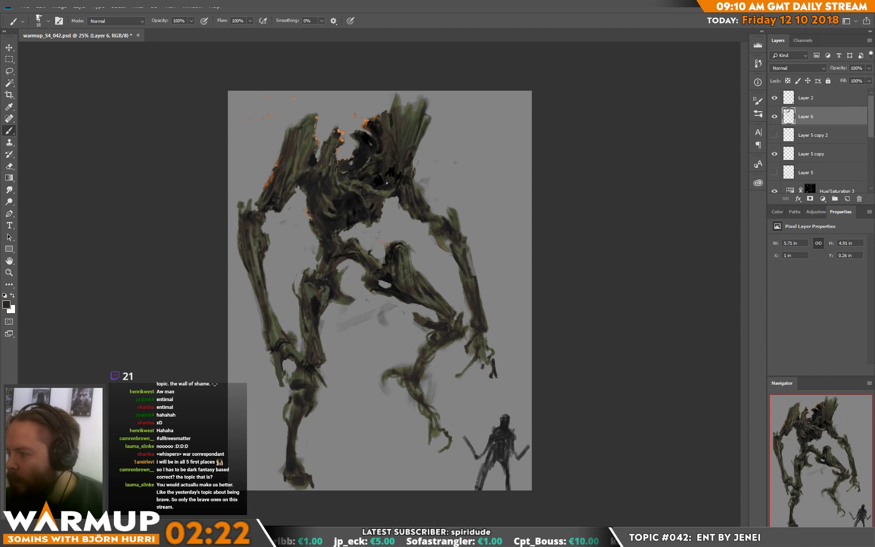
left_click(400, 165, "alt")
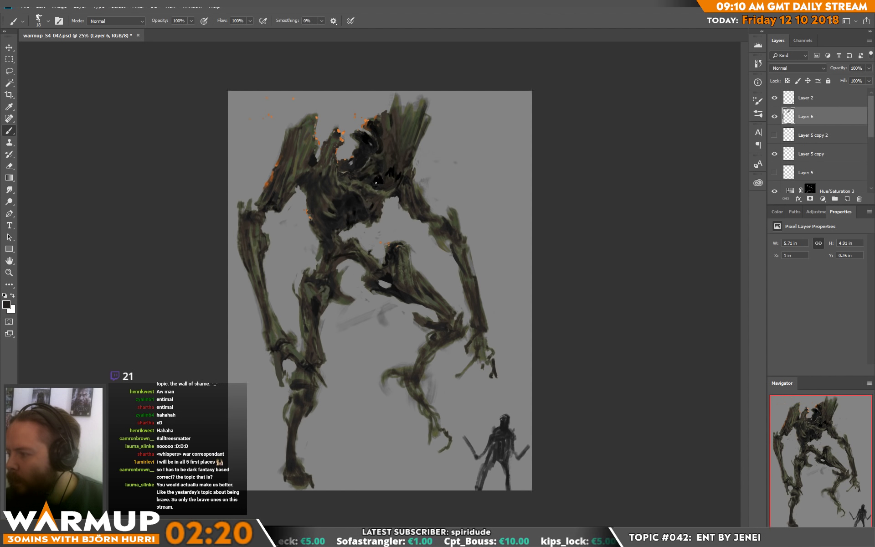
left_click(369, 184, "alt")
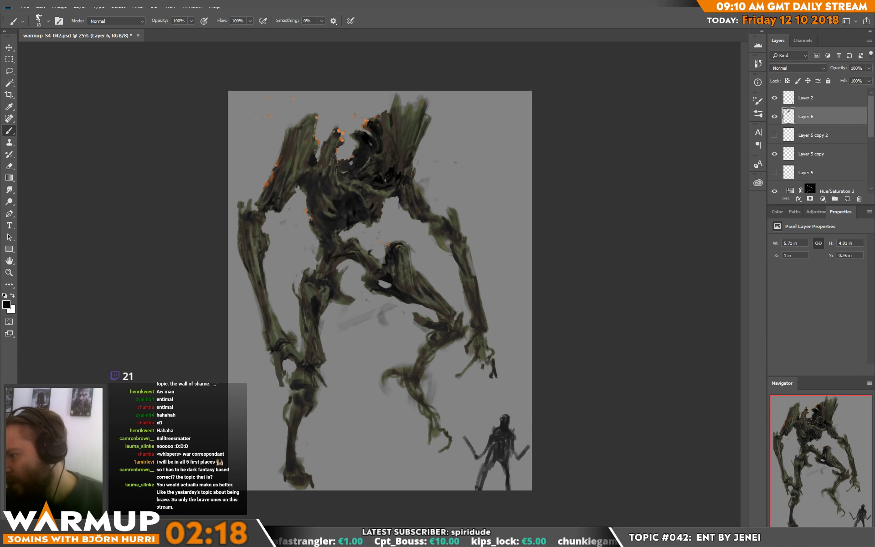
Step: Refine the jagged dark shape at the slab's base by alternating black with sampled brown and olive bark tones
left_click_drag(399, 166, 397, 175)
left_click(396, 168, "alt")
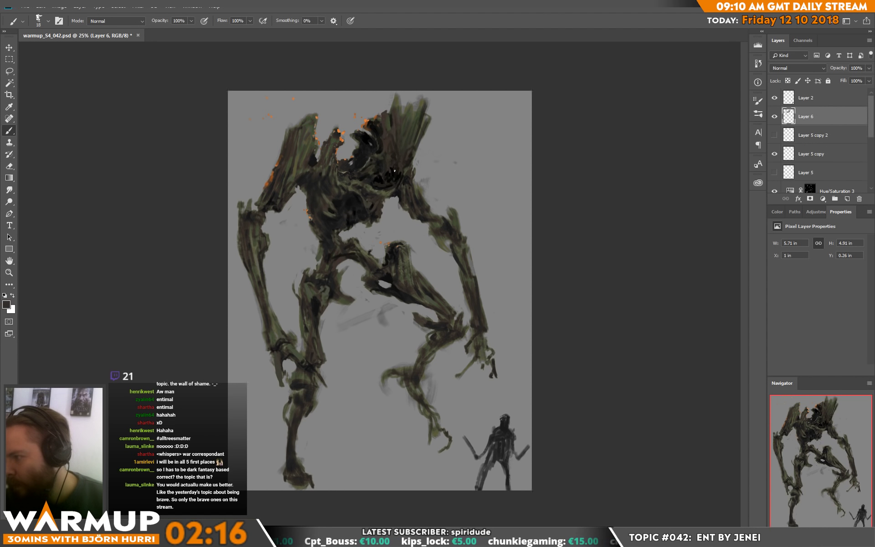
left_click(404, 212, "alt")
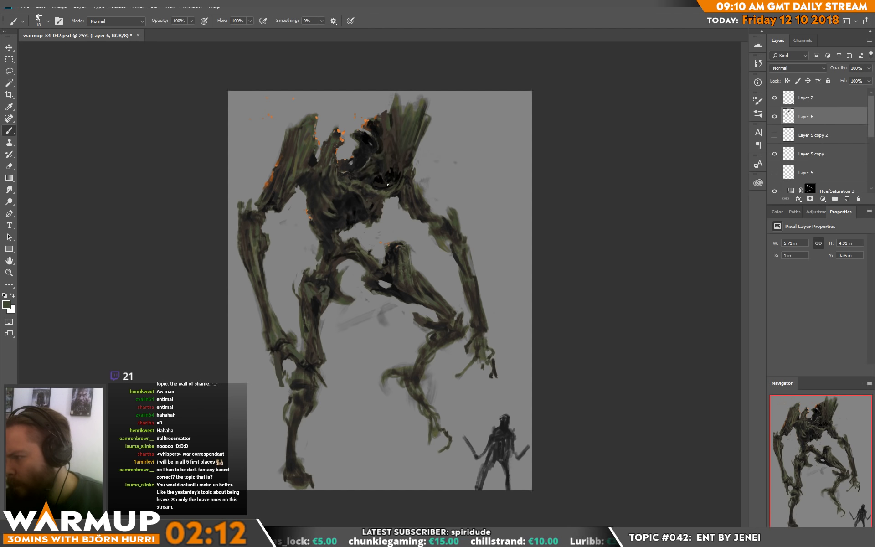
left_click(392, 196, "alt")
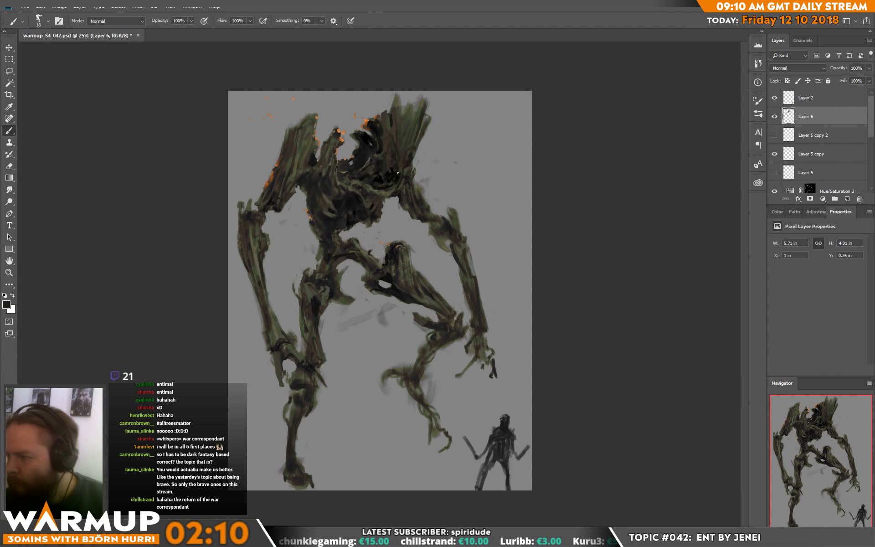
left_click(395, 172, "alt")
left_click_drag(396, 176, 399, 171)
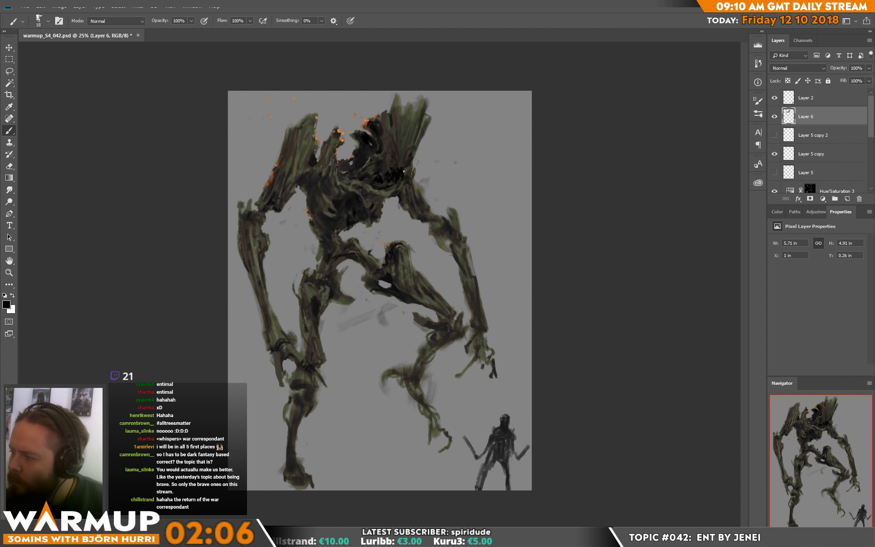
Step: Touch up the jagged mouth at the base of the tall slab with sampled olive, black and brown tones
left_click(402, 168, "alt")
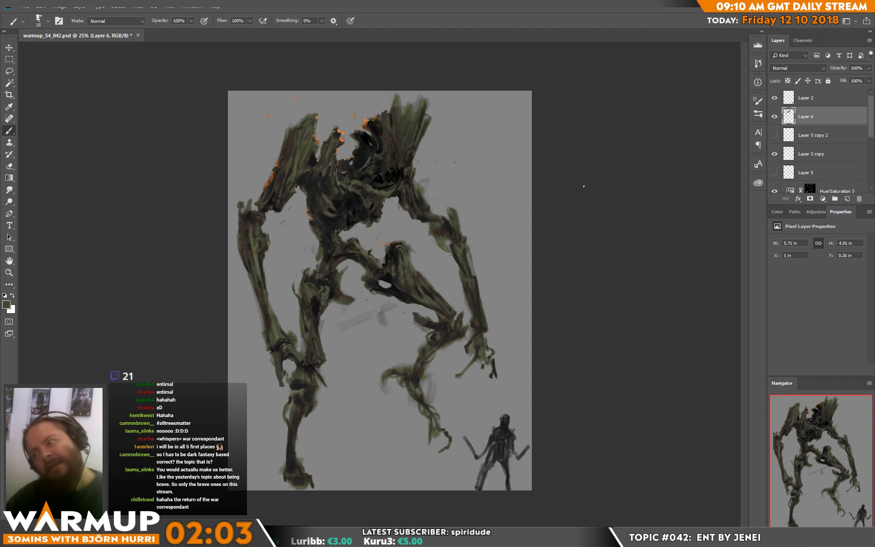
left_click(388, 166, "alt")
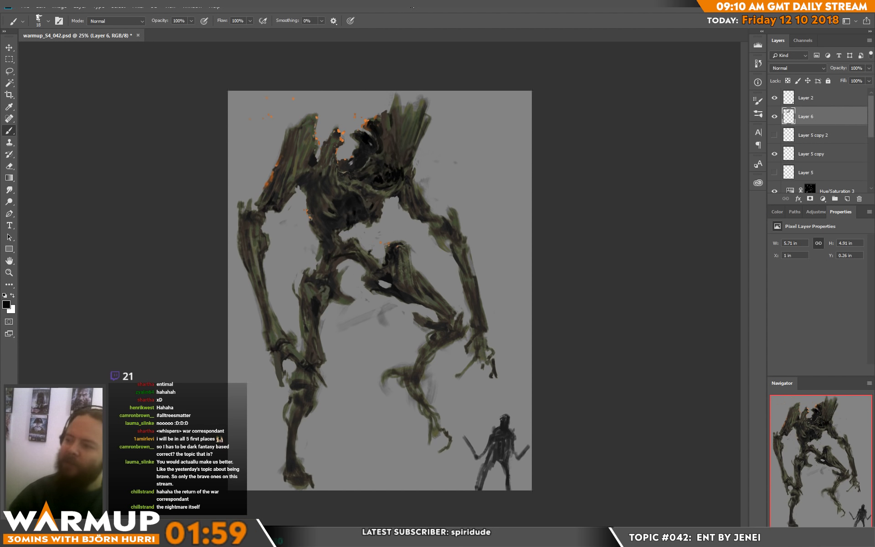
left_click(394, 153, "alt")
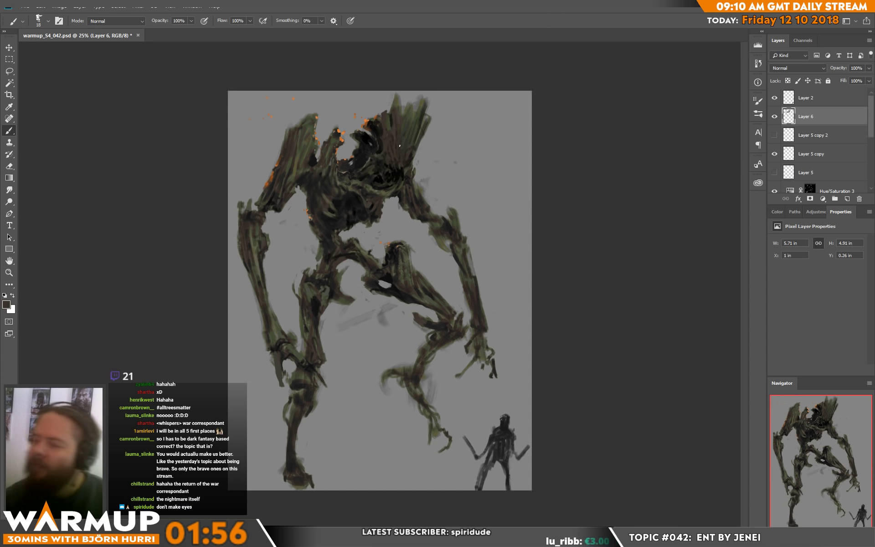
Step: Flip the whole canvas horizontally
left_click(59, 6)
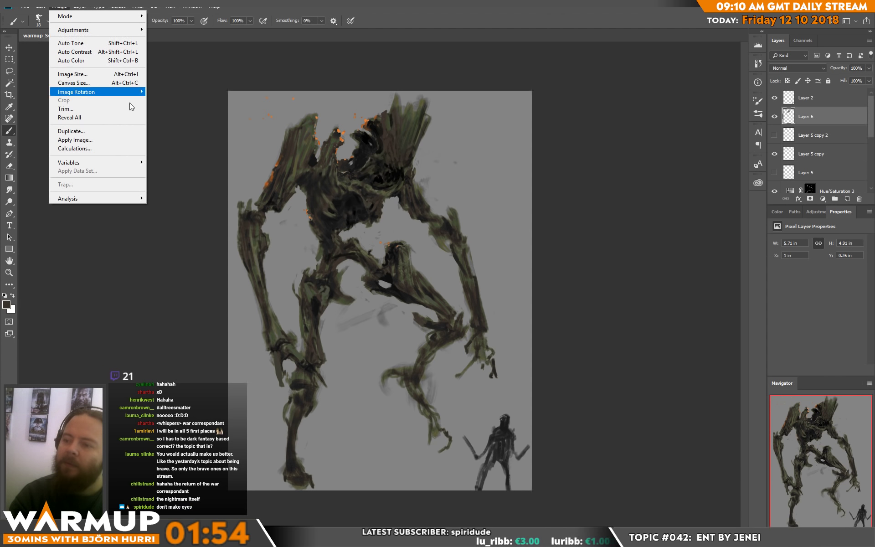
mouse_move(125, 95)
left_click(161, 130)
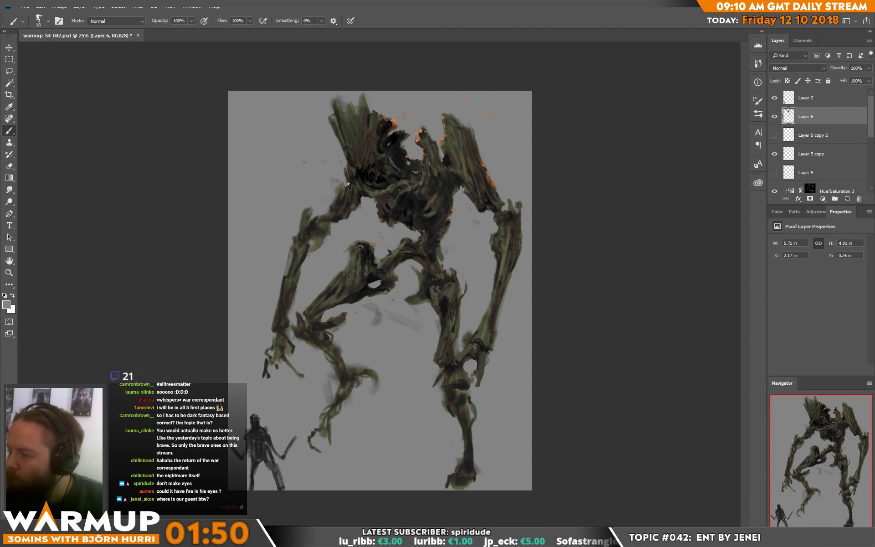
Step: Break up the mouth's outer corner with background grey and black, and detail its upper edge with the brush reduced to 14 px
mouse_move(356, 176)
left_mouse_down()
mouse_move(344, 170)
mouse_move(357, 180)
left_mouse_up()
left_click(361, 179, "alt")
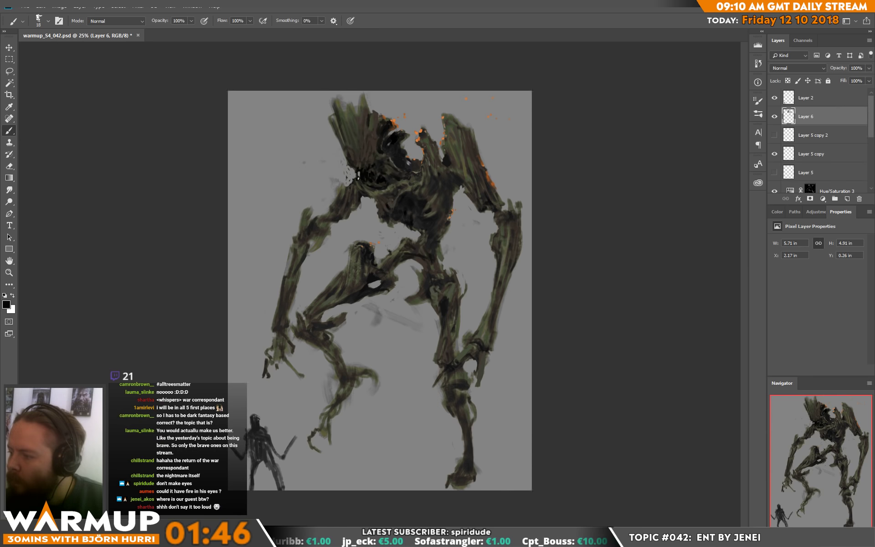
right_click(401, 169)
left_click(453, 146)
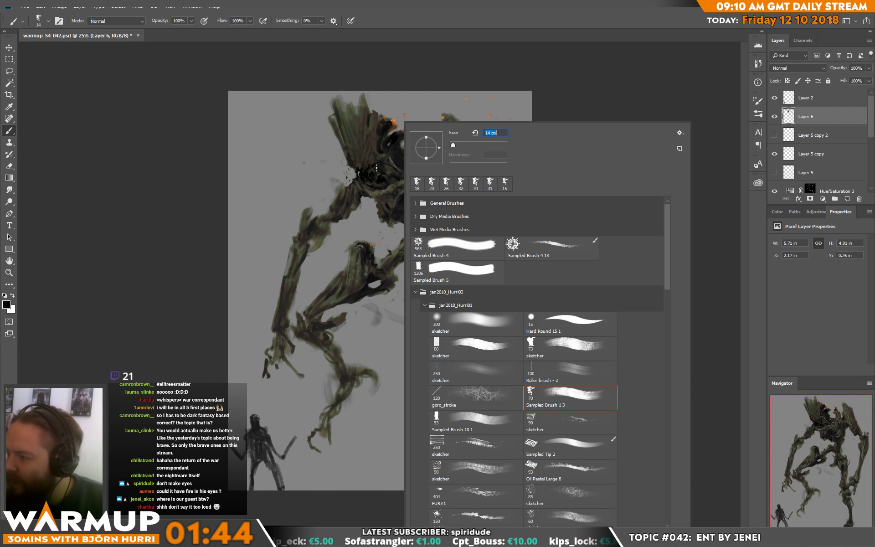
left_click(366, 167)
left_click(367, 163, "alt")
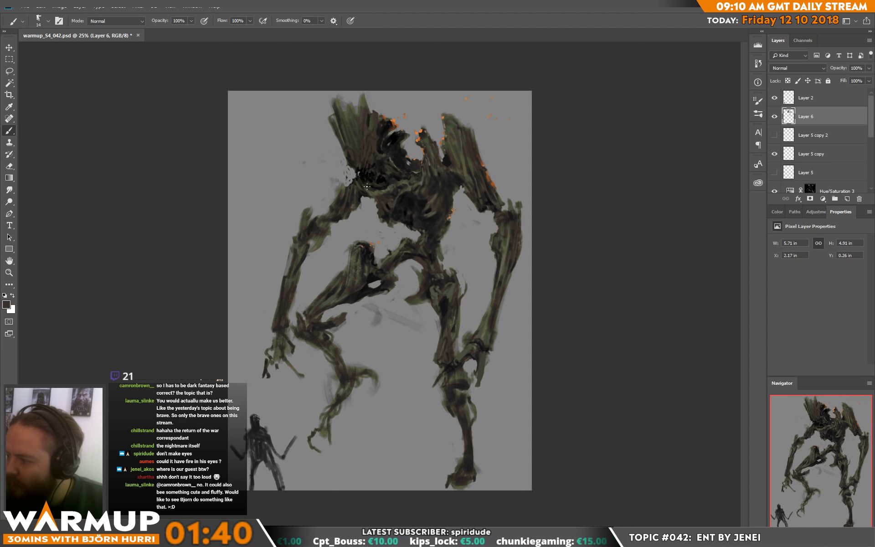
left_click(372, 178, "alt")
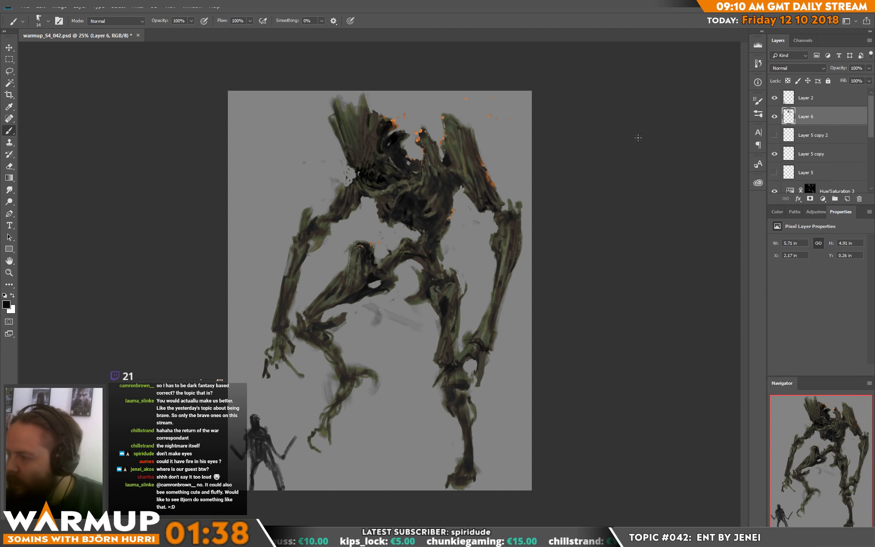
Step: Refine the lower jaw and mouth corner with sampled black and dark bark tones, and save the painting
left_click(398, 193, "alt")
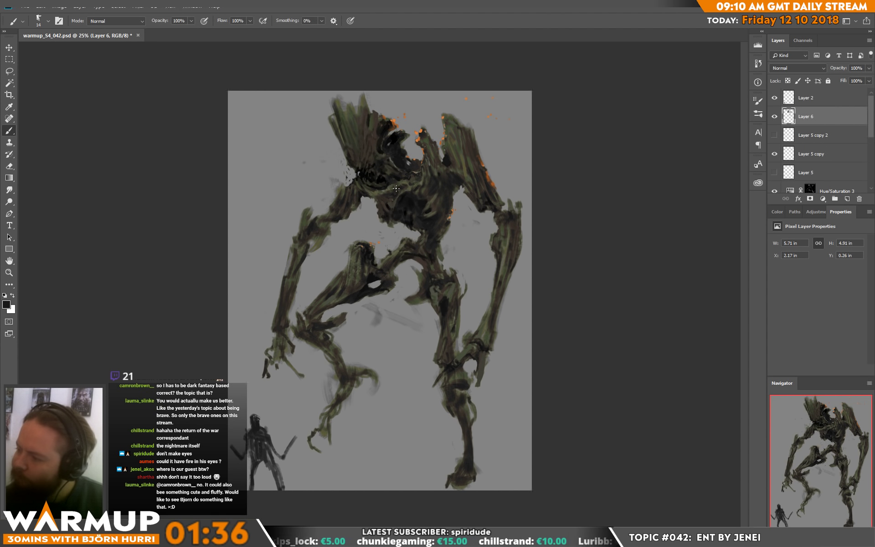
left_click_drag(386, 191, 377, 197)
left_click(396, 197, "alt")
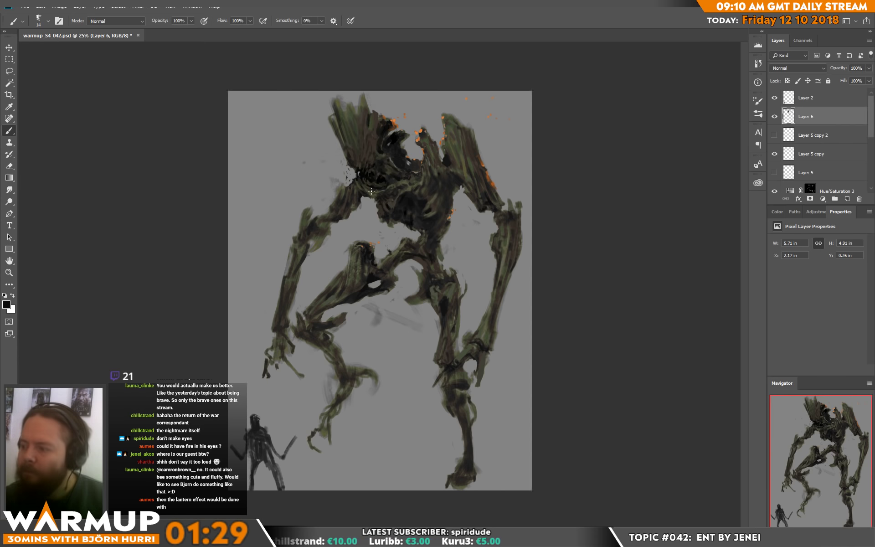
left_click(360, 183, "alt")
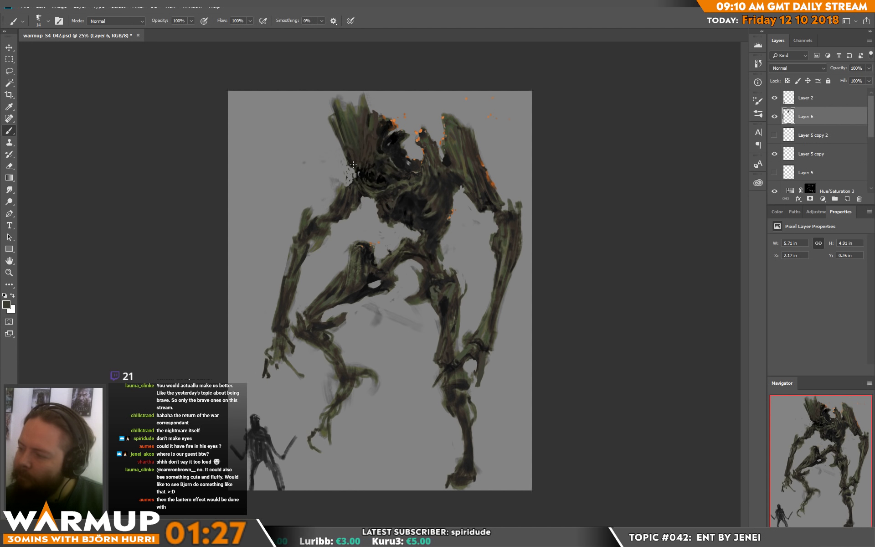
left_click(354, 180, "alt")
key("ctrl+s")
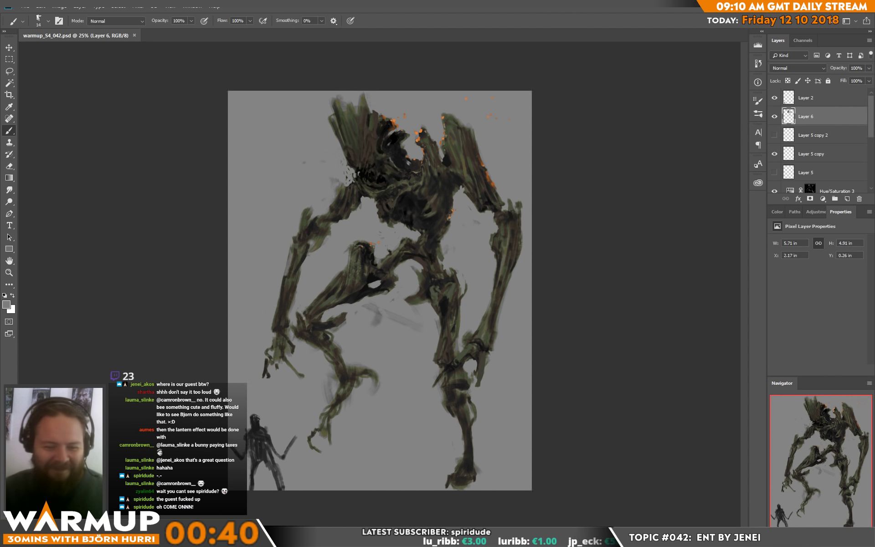
Step: Add small orange ember flecks beside the chest, along the shoulder slab and in the air above it using a sampled orange
left_click(450, 213, "alt")
left_click_drag(452, 209, 454, 206)
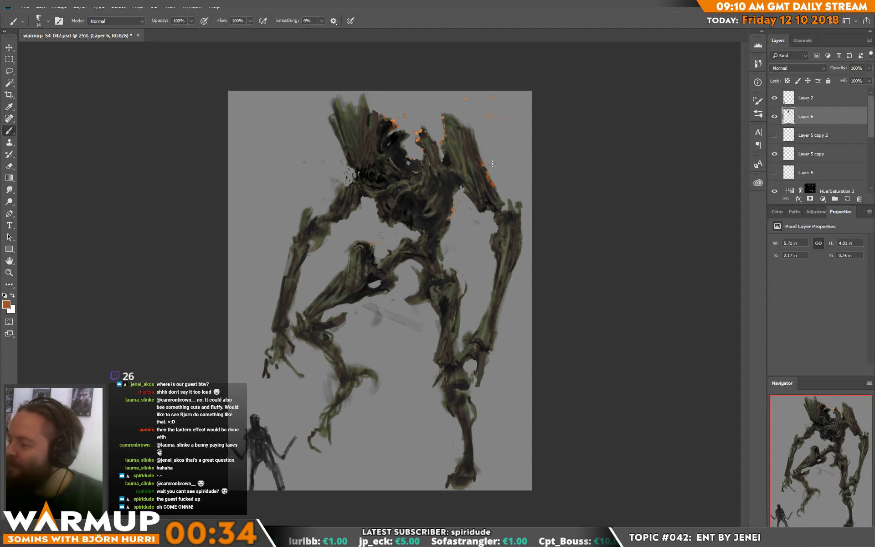
left_click_drag(491, 166, 496, 163)
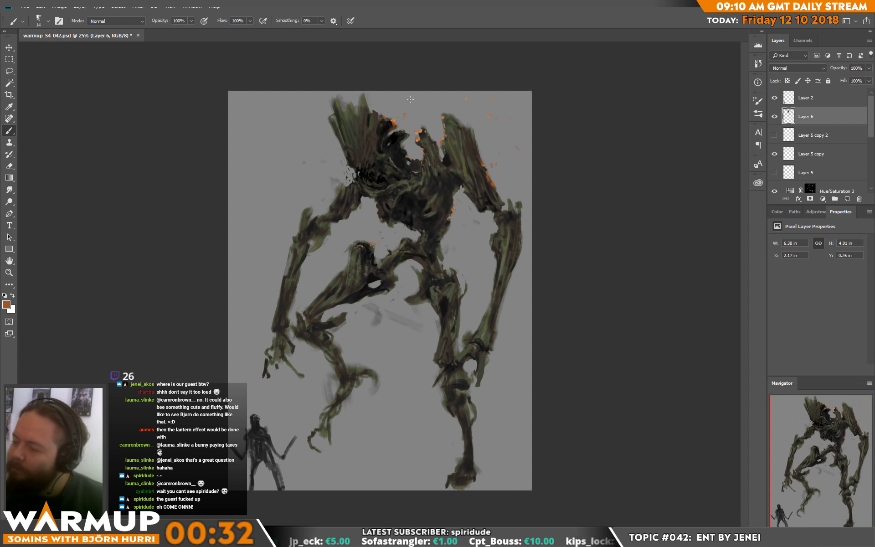
left_click_drag(430, 96, 491, 120)
left_click(512, 117)
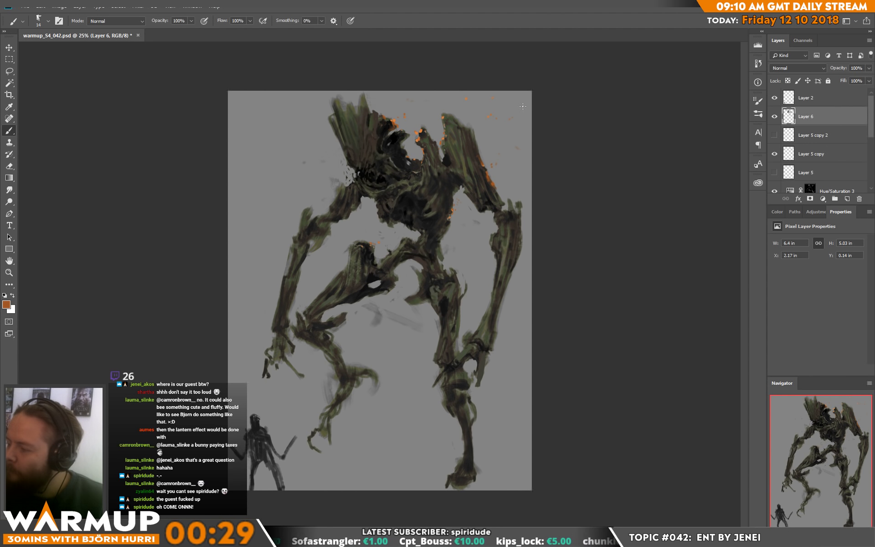
Step: Rework the raised thigh and its underside with black, sampled dark bark tones and background grey
key("d")
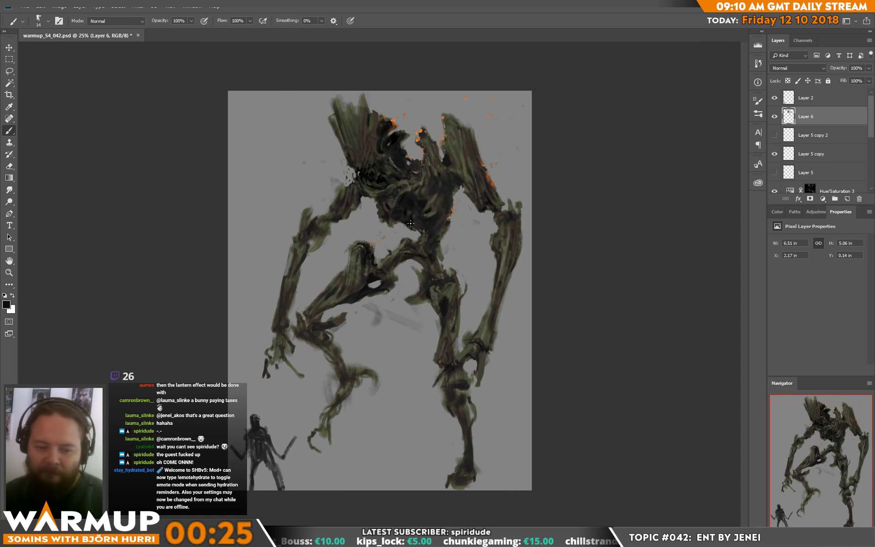
left_click(393, 259, "alt")
left_click_drag(365, 266, 363, 281)
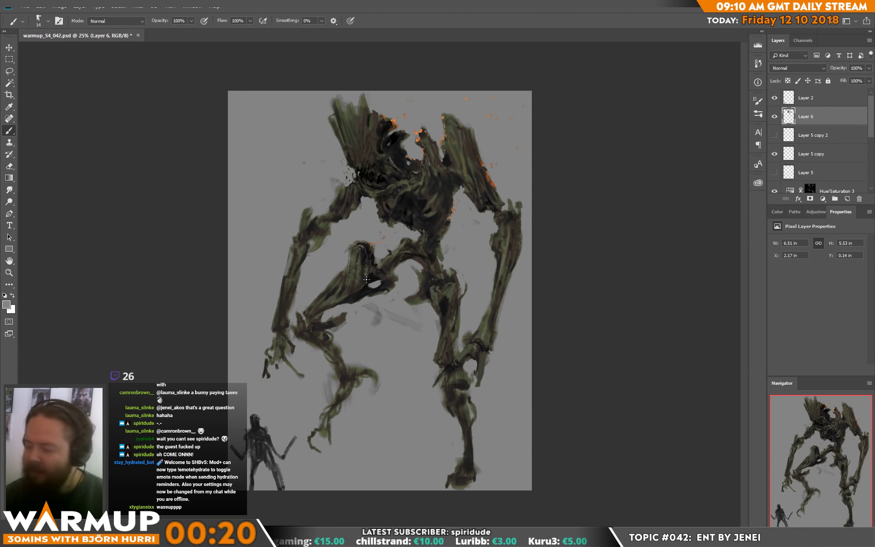
left_click_drag(358, 274, 358, 289)
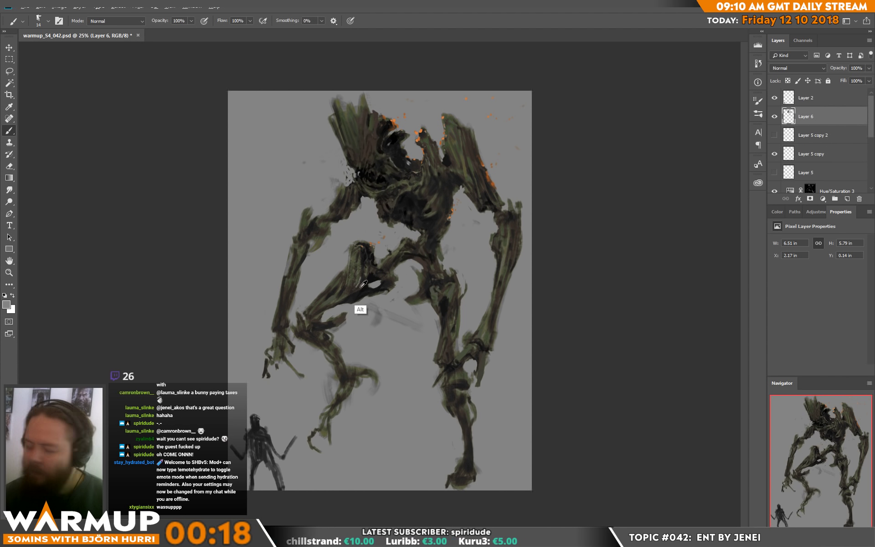
left_click(363, 284, "alt")
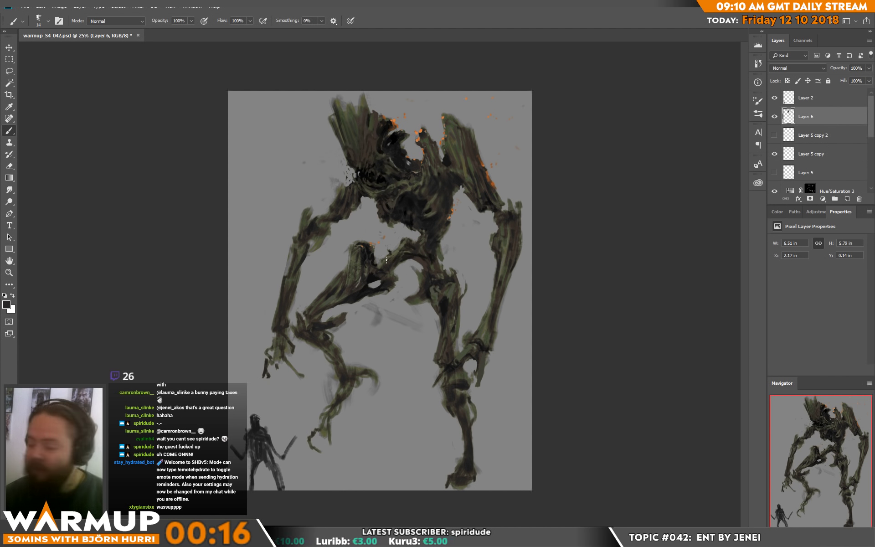
mouse_move(346, 295)
left_mouse_down()
mouse_move(341, 304)
mouse_move(359, 292)
left_mouse_up()
left_click(353, 297, "alt")
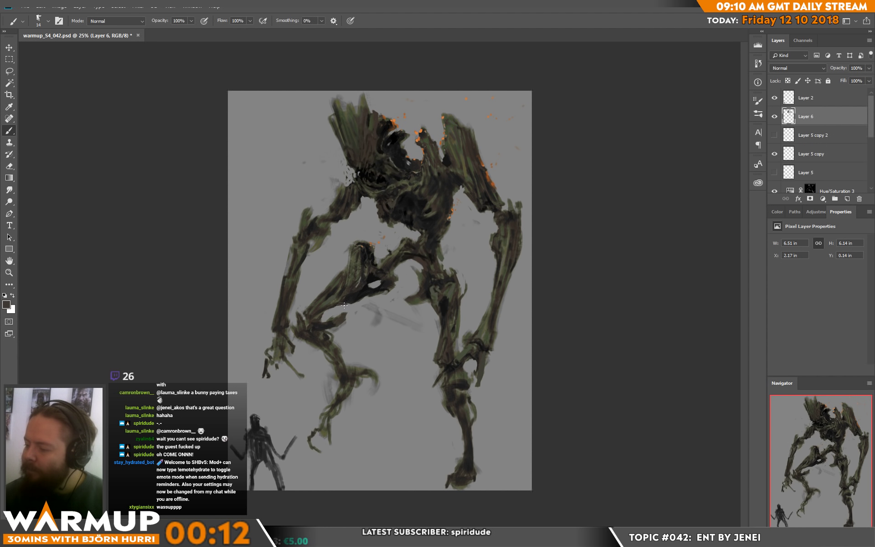
left_click_drag(344, 304, 331, 308)
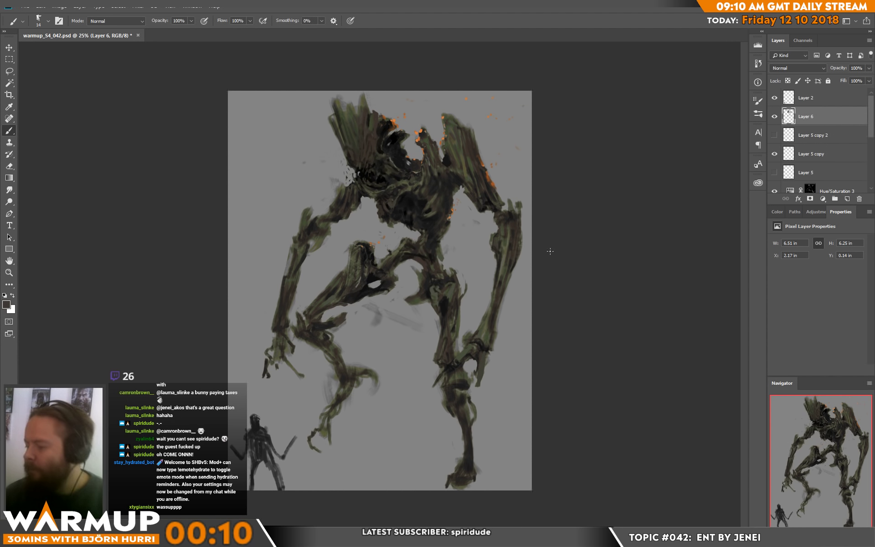
left_click(351, 306, "alt")
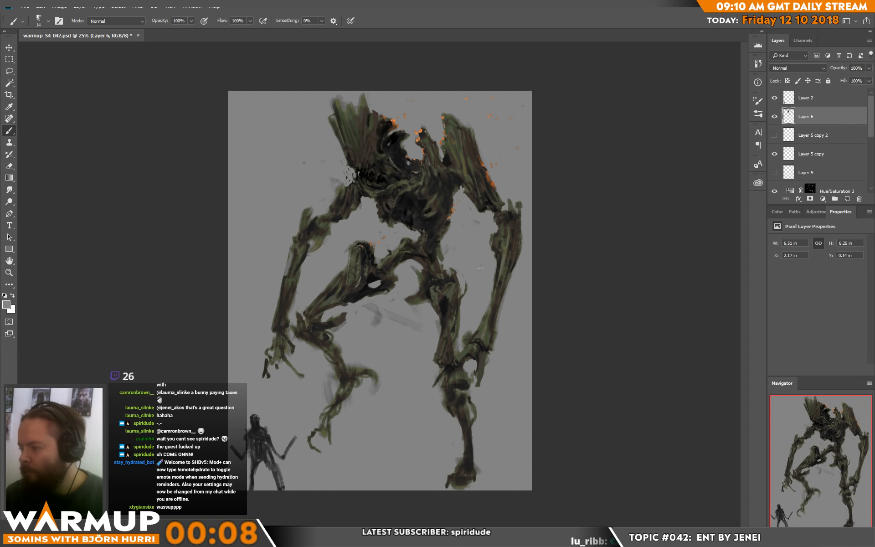
Step: Paint thin jagged strokes along the mouth's upper edge, alternating black with sampled olive bark tones
left_click(369, 199, "alt")
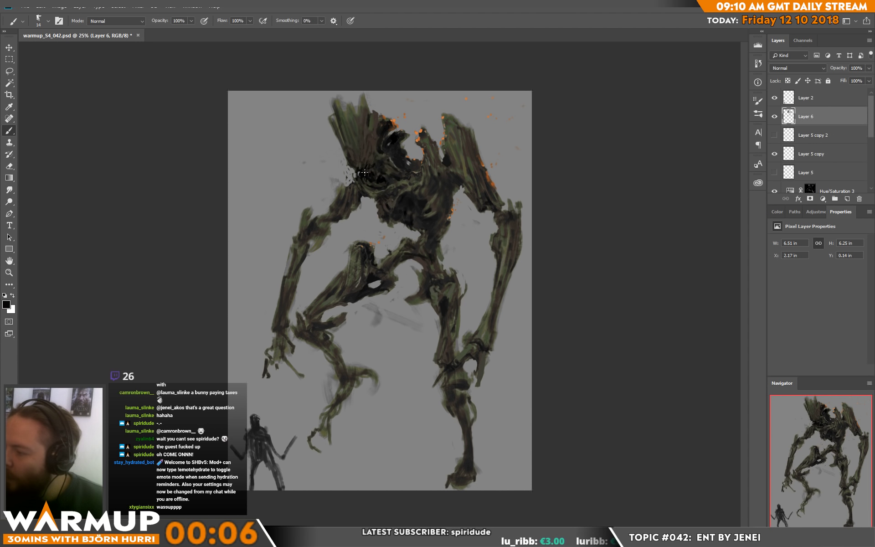
left_click(369, 164, "alt")
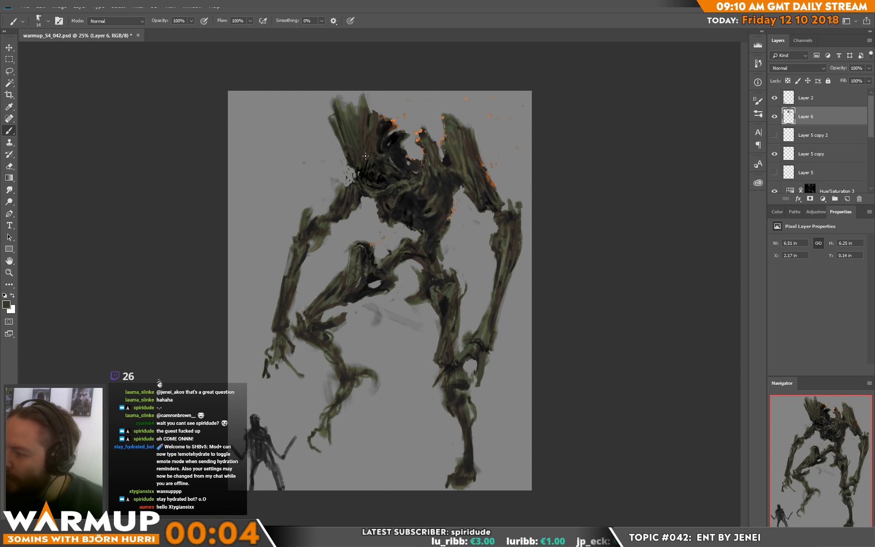
left_click(362, 163, "alt")
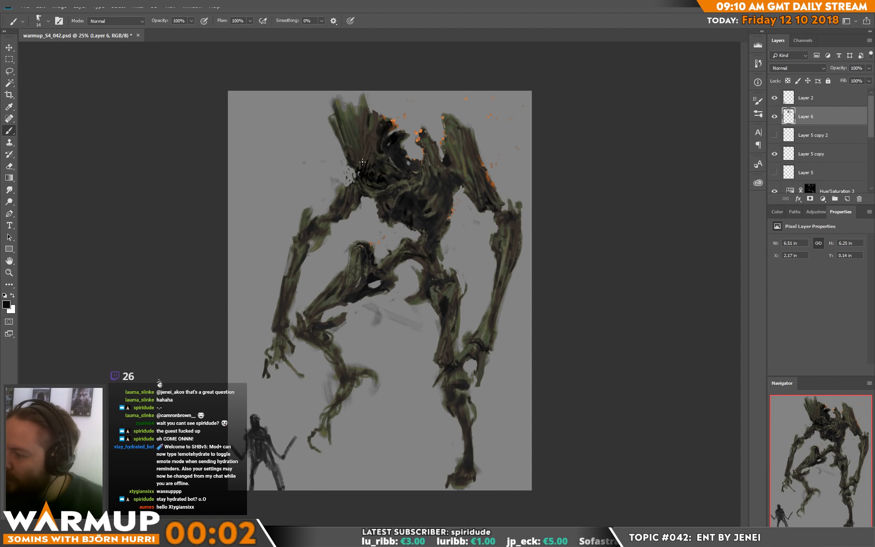
left_click(362, 162, "alt")
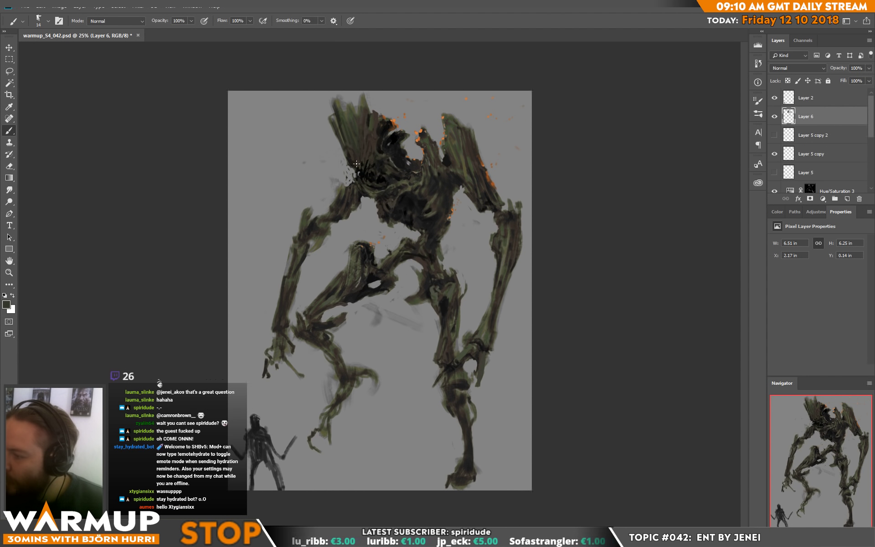
left_click(359, 168, "alt")
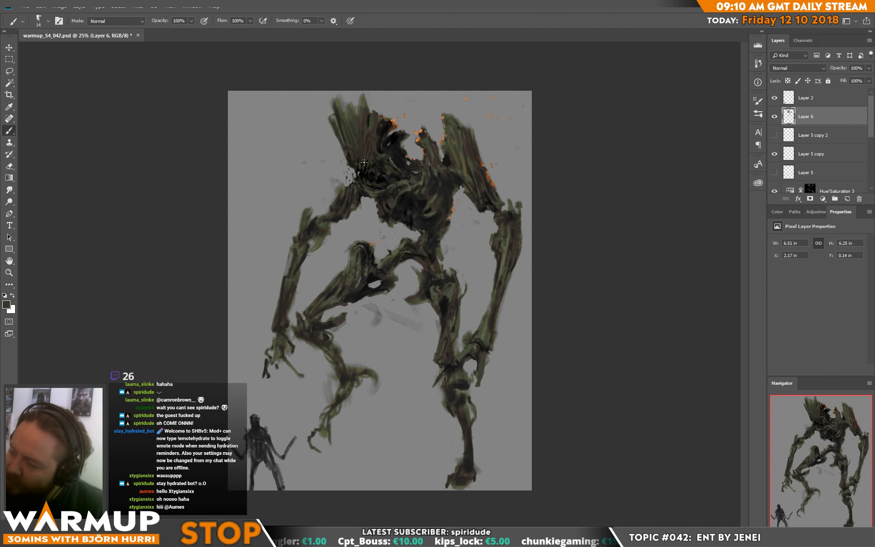
Step: Refine the mouth interior and lower jaw edge with sampled black and bark tones
key("alt")
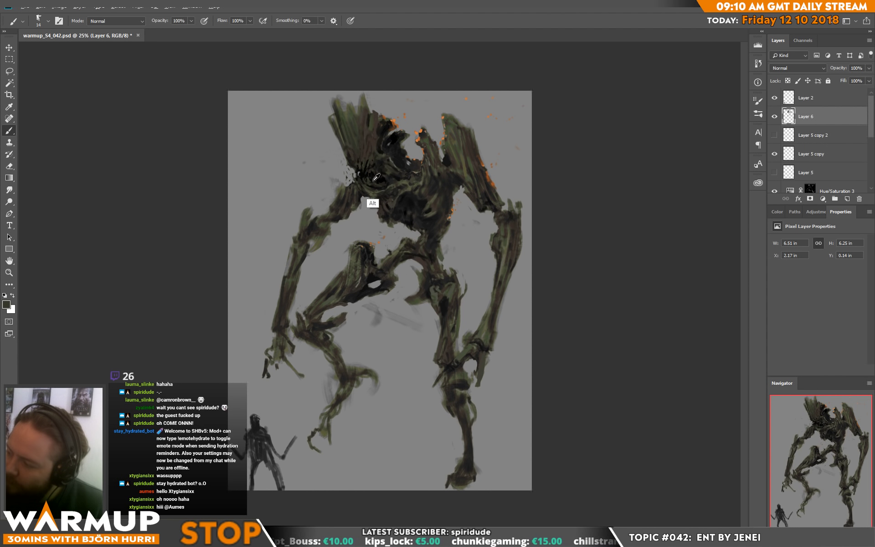
left_click(376, 178, "alt")
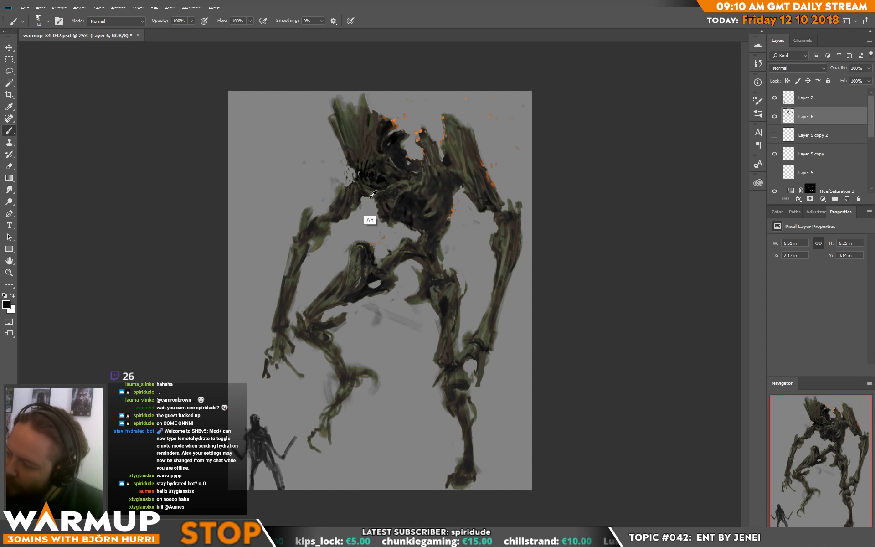
left_click(369, 194, "alt")
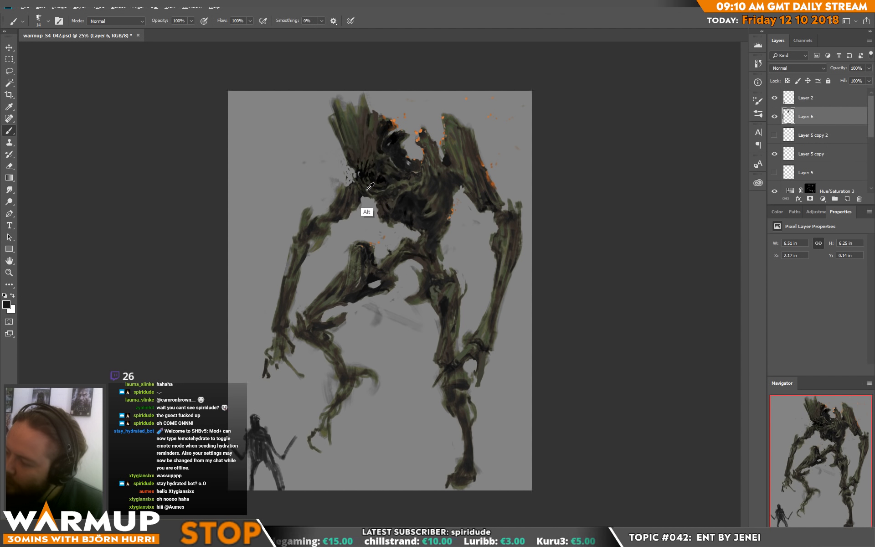
left_click(369, 183, "alt")
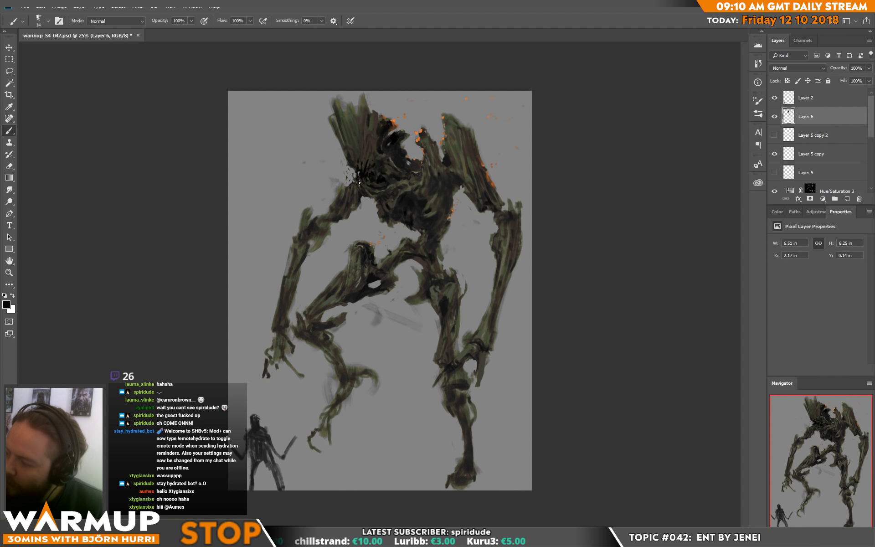
left_click(368, 190, "alt")
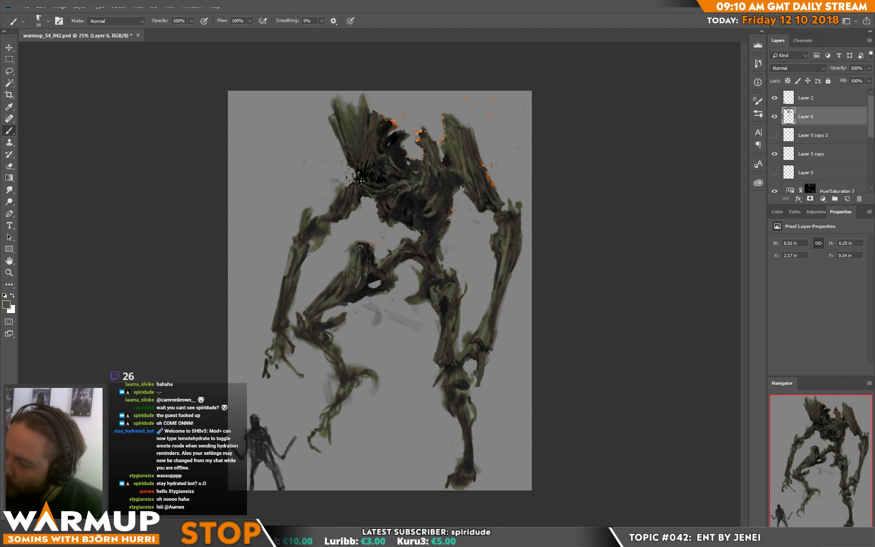
left_click_drag(361, 181, 364, 187)
left_click(362, 177, "alt")
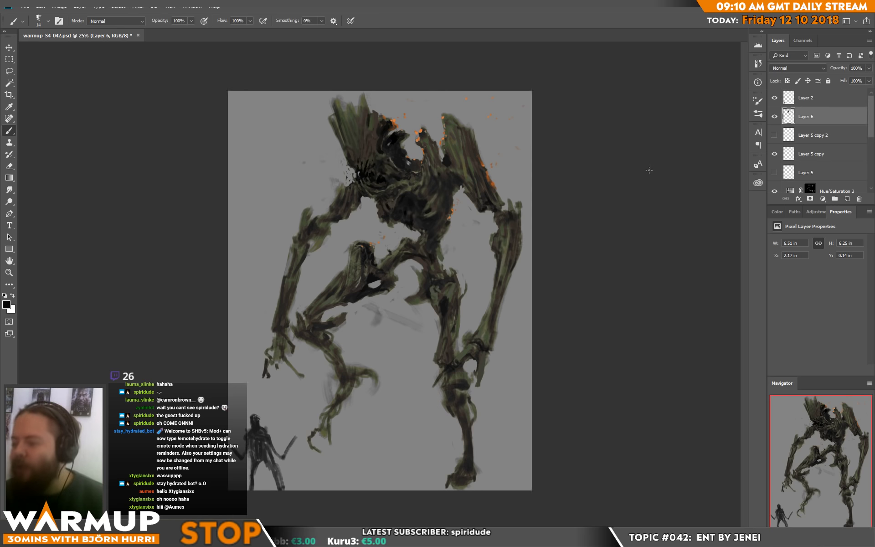
Step: Trim the raised thigh's outer contour with bark tones and background grey, and paint grey over the stray strokes beneath the thigh
left_click(339, 199, "alt")
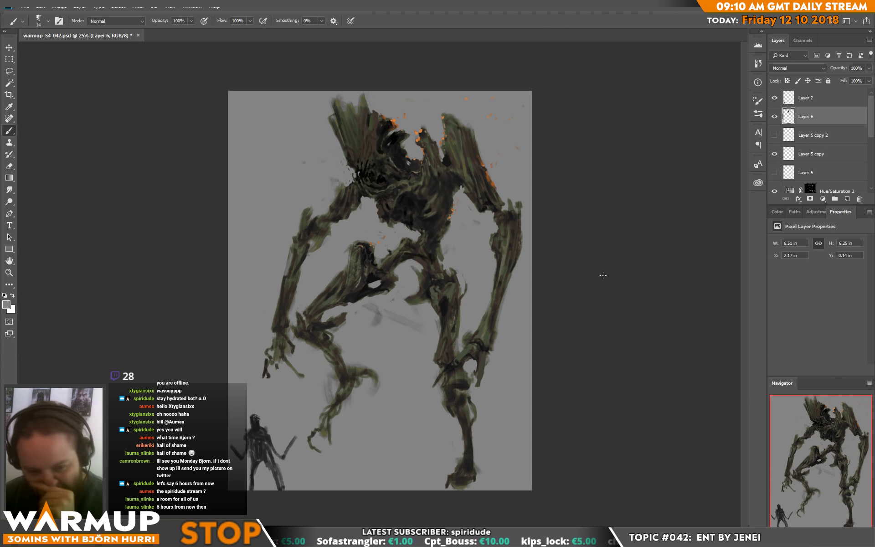
left_click(351, 262, "alt")
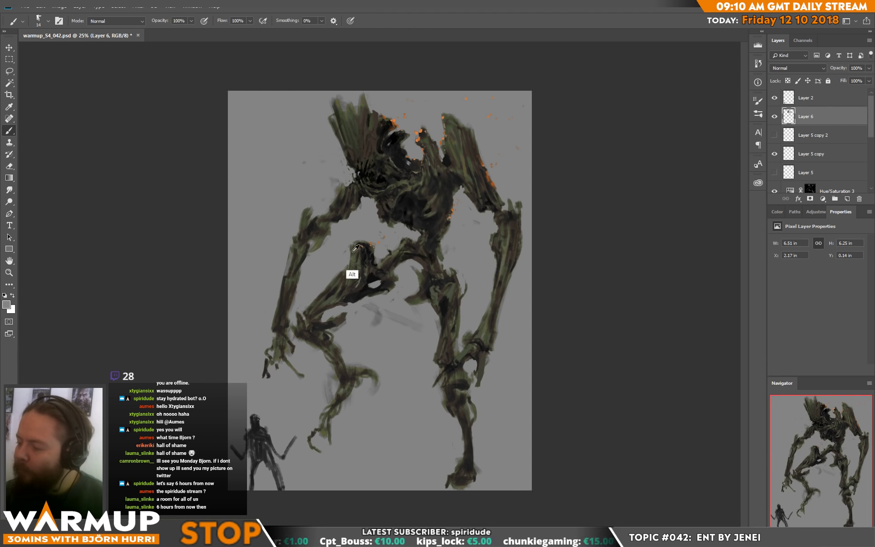
left_click(342, 287, "alt")
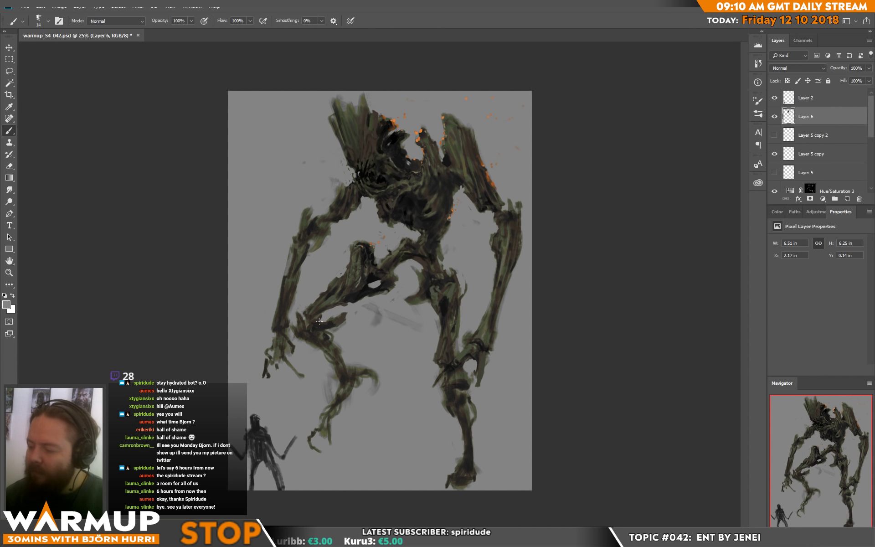
left_click_drag(383, 314, 379, 324)
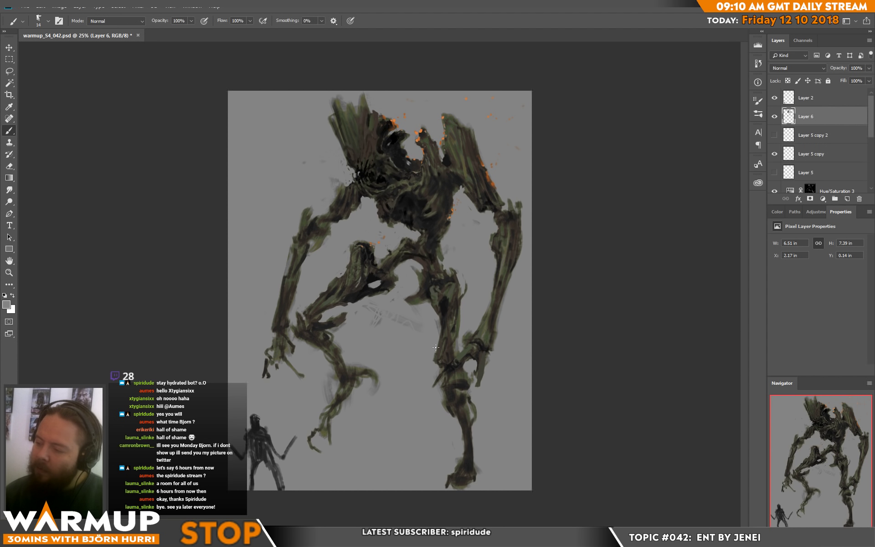